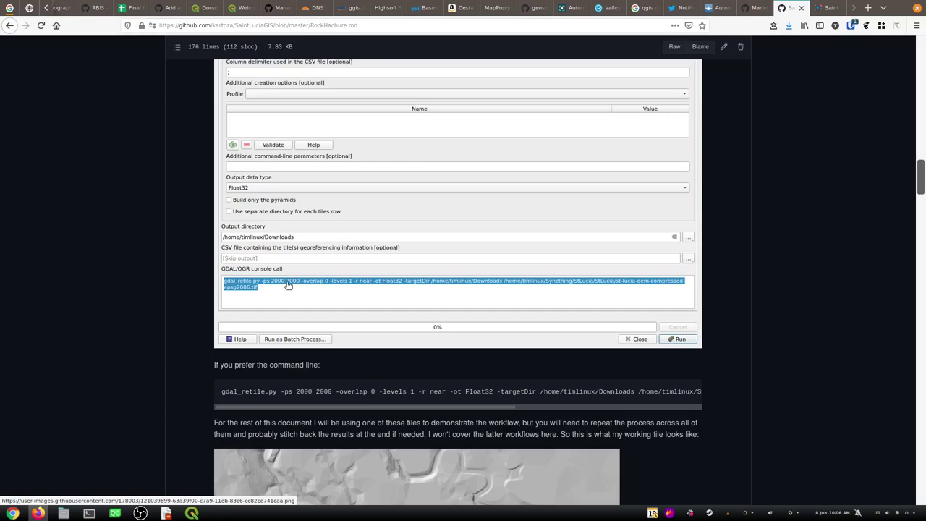
# - Close the finished Retile dialog in QGIS and switch to the terminal
pyautogui.hotkey('alt', 'Tab')
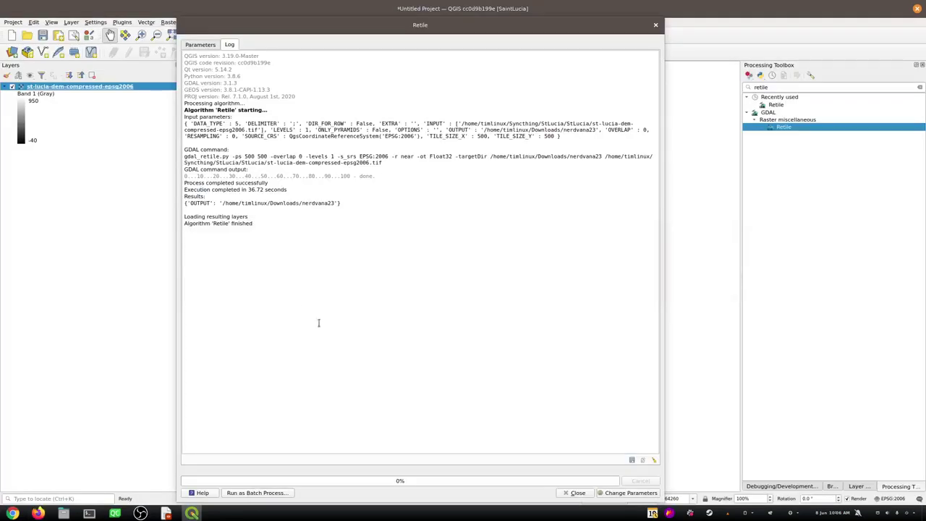
pyautogui.click(573, 494)
pyautogui.hotkey('alt', 'Tab')
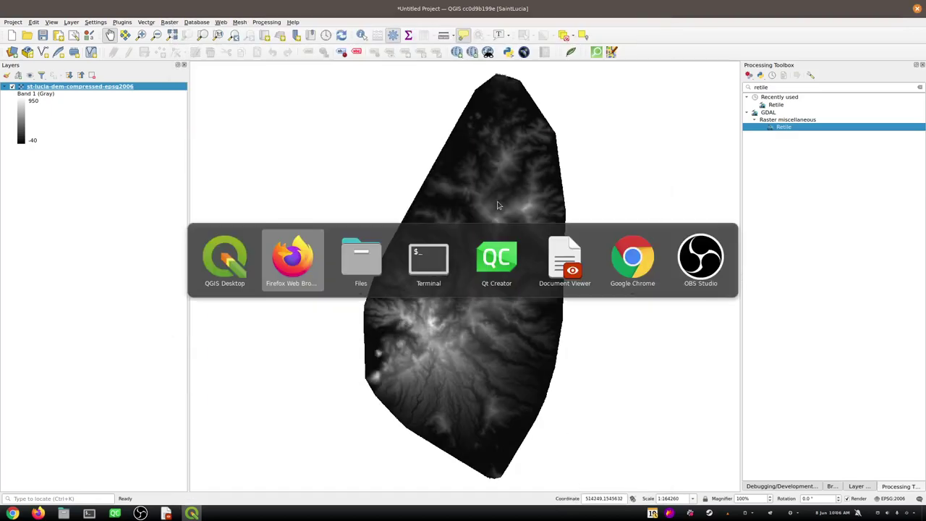
pyautogui.hotkey('alt', 'Tab')
pyautogui.hotkey('alt', 'Tab')
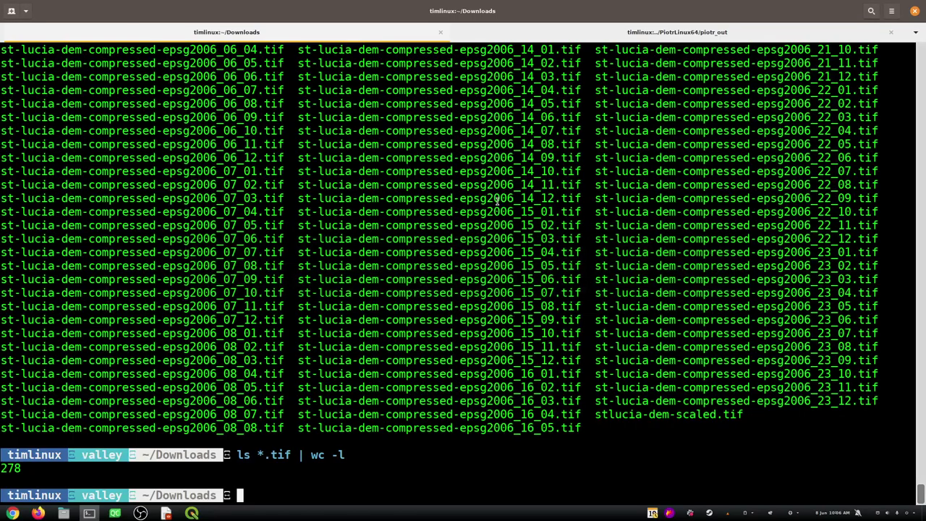
# - Change into the nerdvana23 folder in the terminal and list its files
pyautogui.write('cd ne')
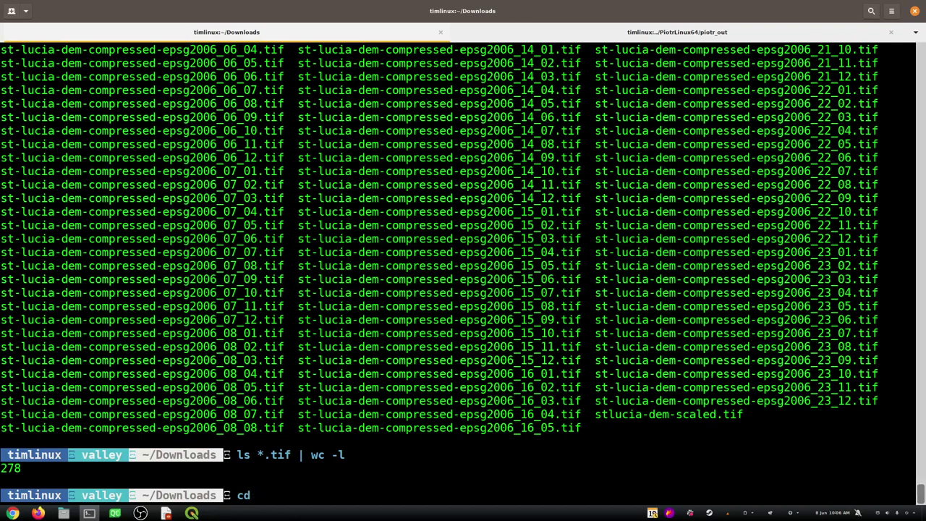
pyautogui.press('Tab')
pyautogui.press('Return')
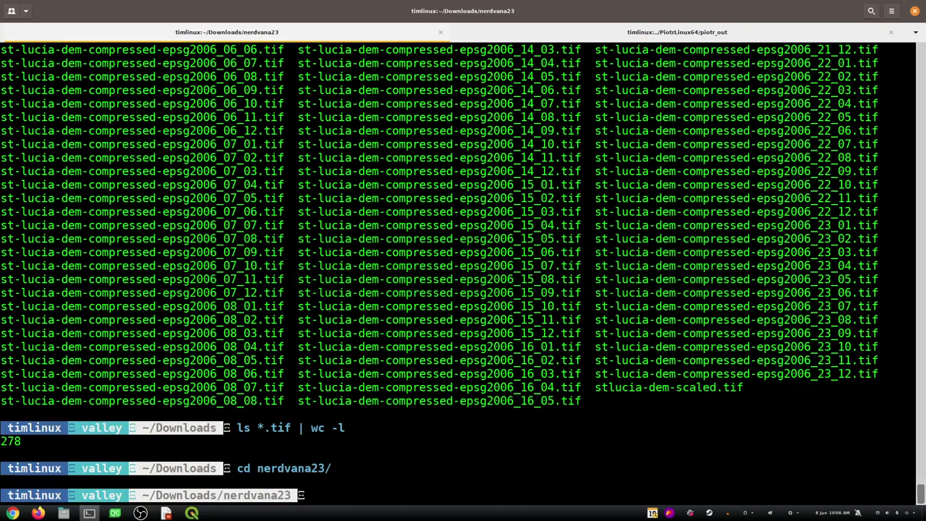
pyautogui.write('ls')
pyautogui.press('Return')
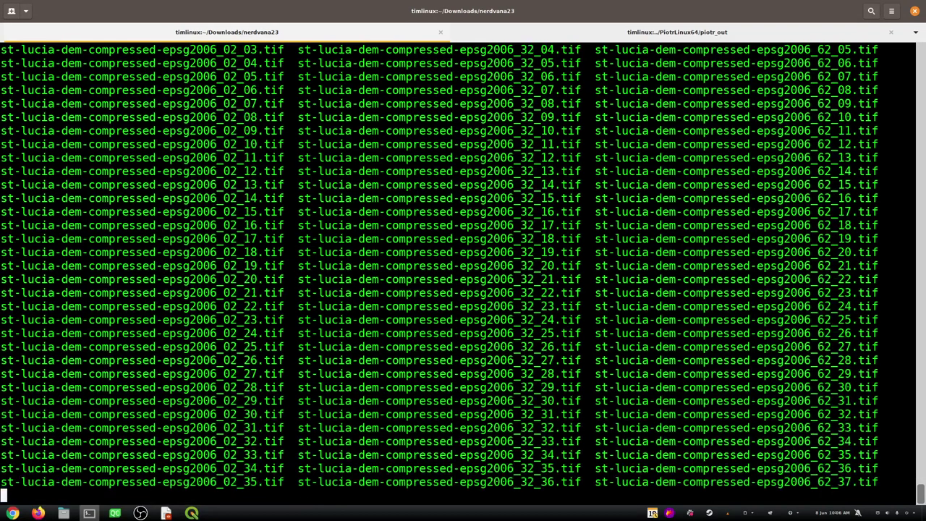
# - Count the entries in the nerdvana23 folder with ls | wc -l
pyautogui.write('ls ')
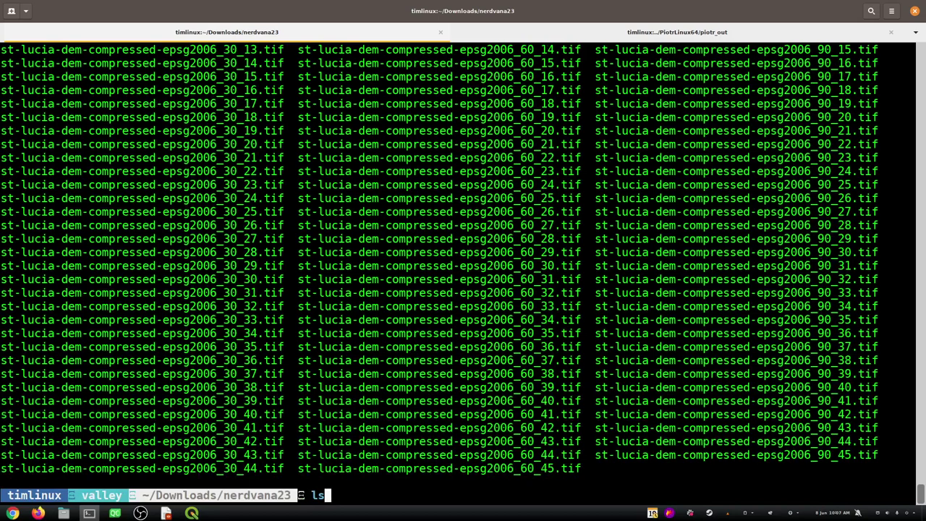
pyautogui.write('| wc -a')
pyautogui.press('BackSpace')
pyautogui.write('l')
pyautogui.press('Return')
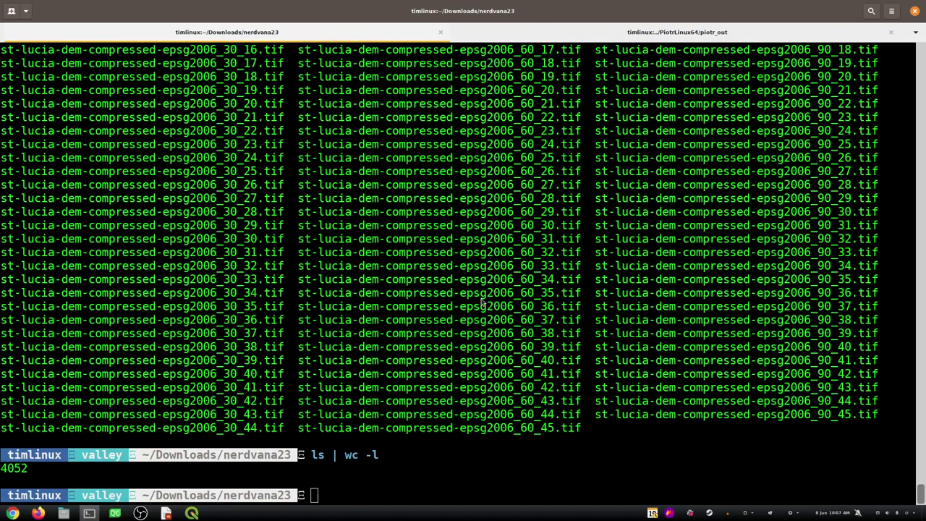
# - Switch back to QGIS and start a new empty project, discarding the current one without saving
pyautogui.hotkey('alt', 'Tab')
pyautogui.hotkey('alt', 'Tab')
pyautogui.hotkey('alt', 'Tab')
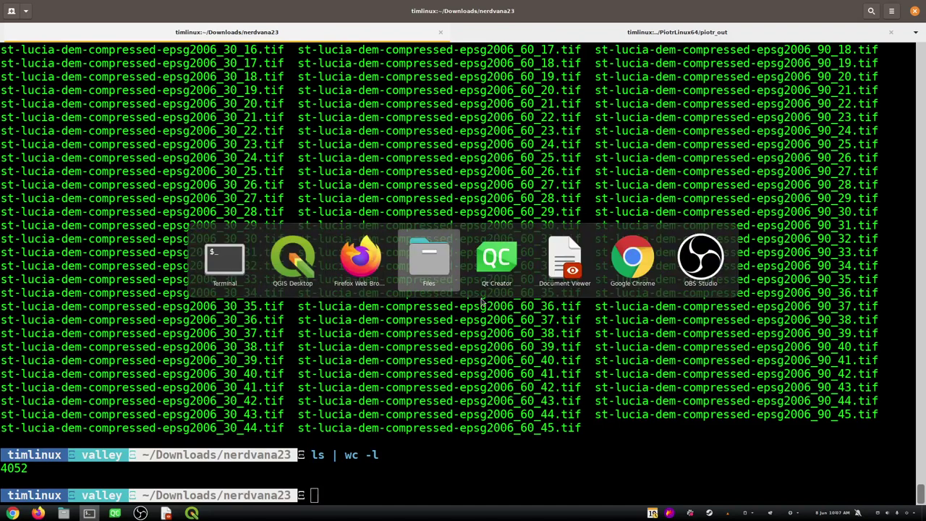
pyautogui.hotkey('alt', 'Tab')
pyautogui.hotkey('alt', 'Tab')
pyautogui.hotkey('alt', 'Tab')
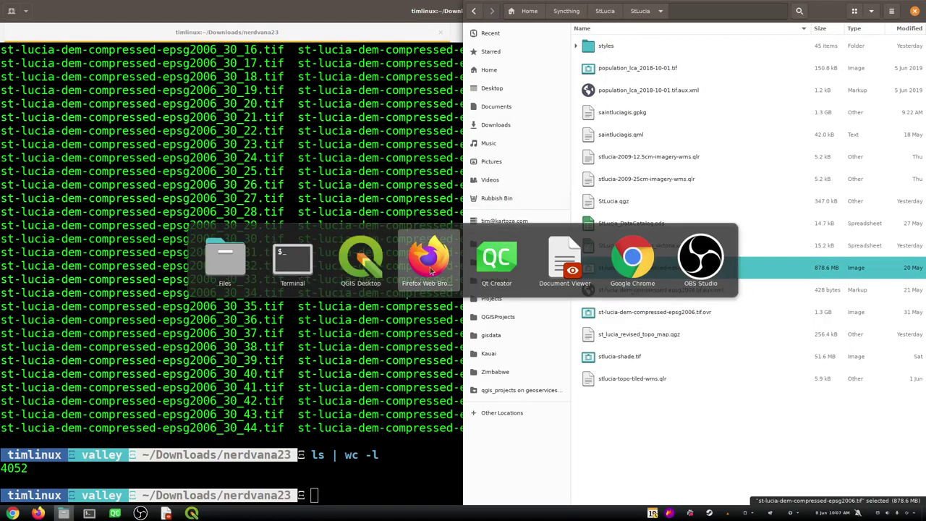
pyautogui.hotkey('alt', 'shift', 'Tab')
pyautogui.click(12, 35)
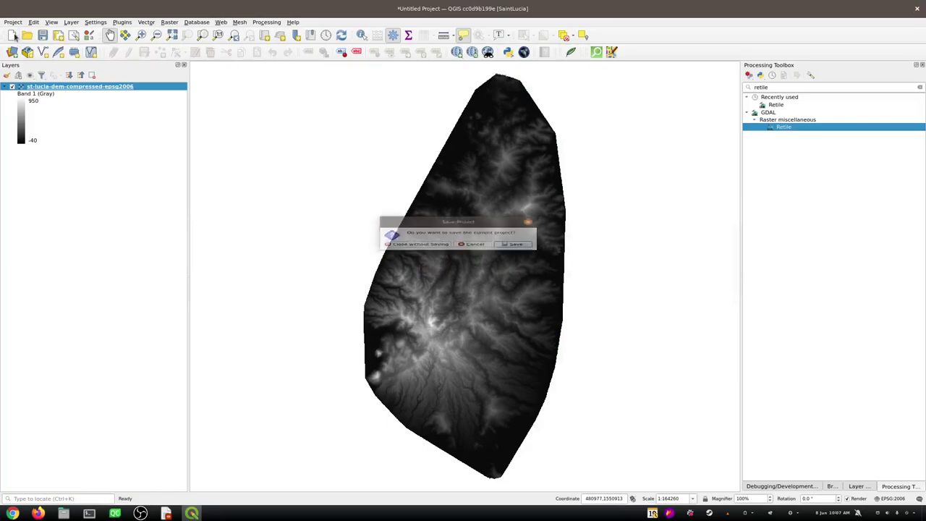
pyautogui.click(433, 255)
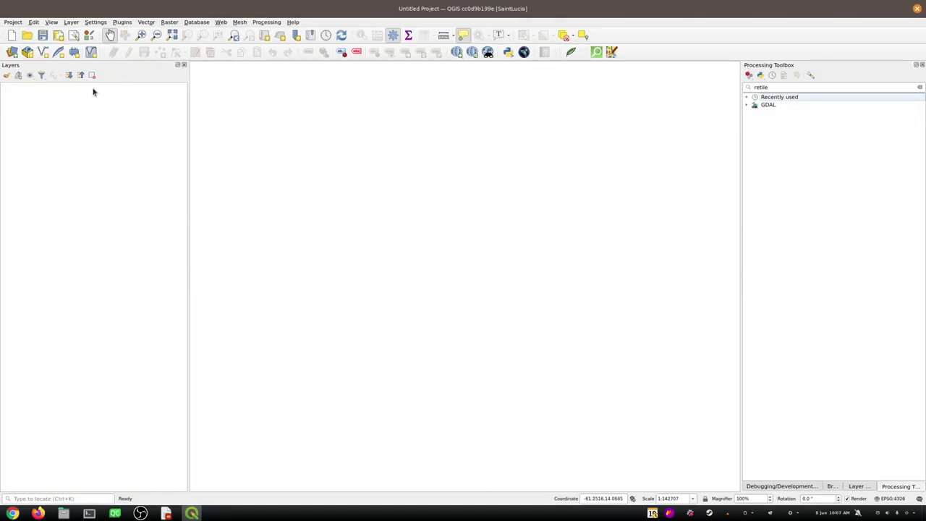
# - Switch to the file manager and open the nerdvana23 folder inside Downloads
pyautogui.hotkey('alt', 'Tab')
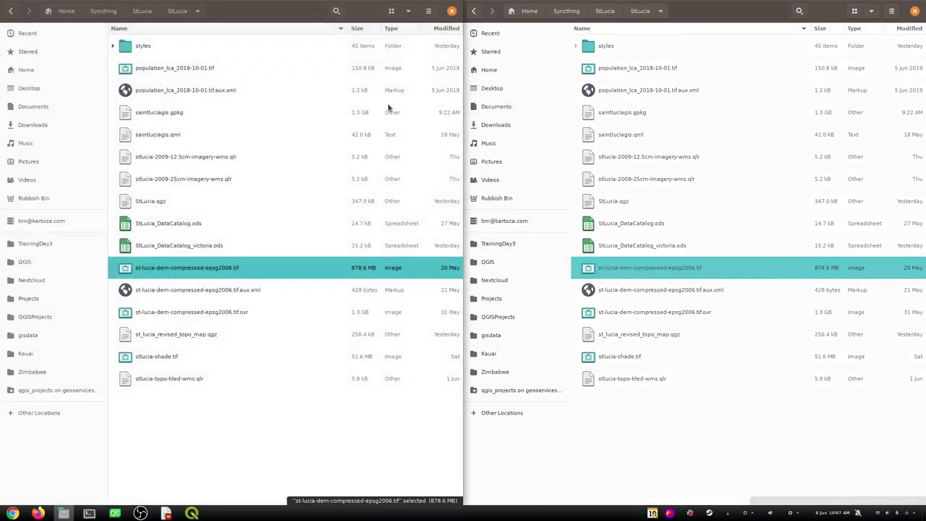
pyautogui.hotkey('ctrl', 'n')
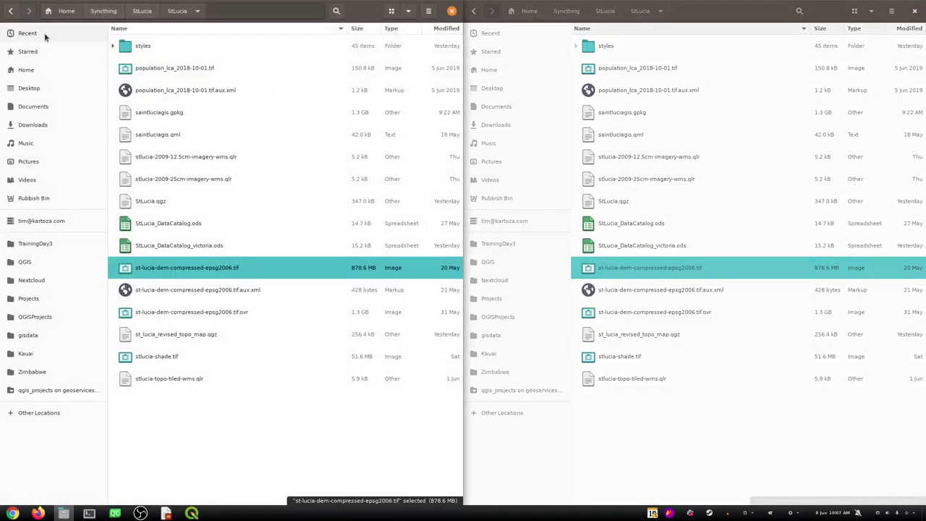
pyautogui.click(494, 124)
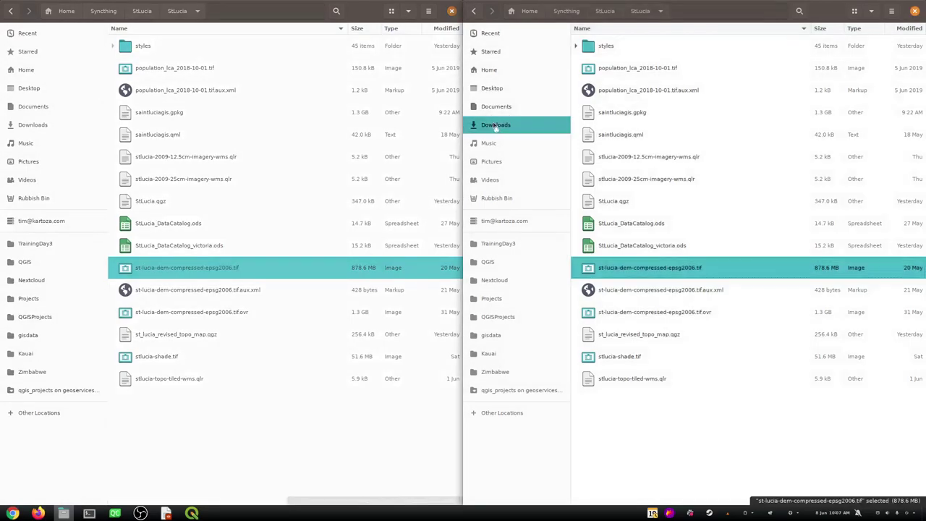
pyautogui.doubleClick(602, 54)
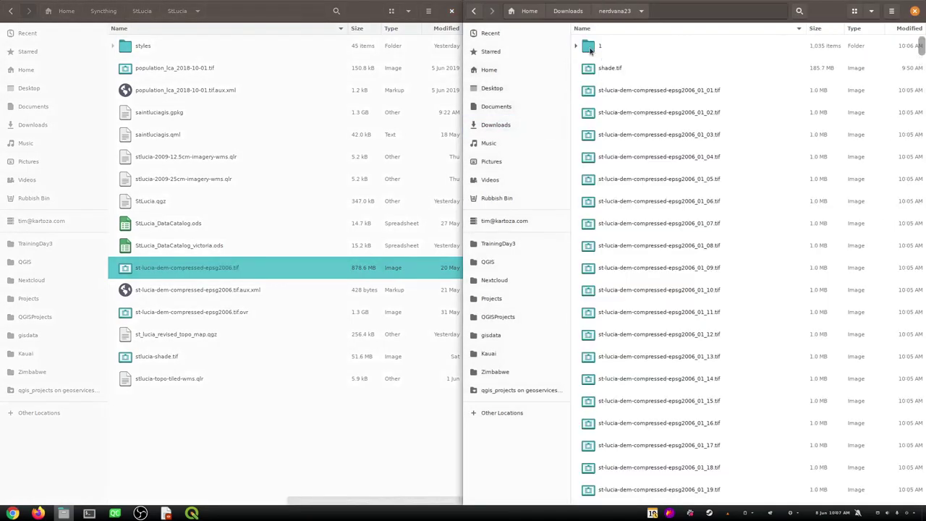
# - Try to load every DEM tile from nerdvana23 into QGIS, leaving out the folder 1 and shade.tif
pyautogui.click(614, 93)
pyautogui.hotkey('ctrl', 'a')
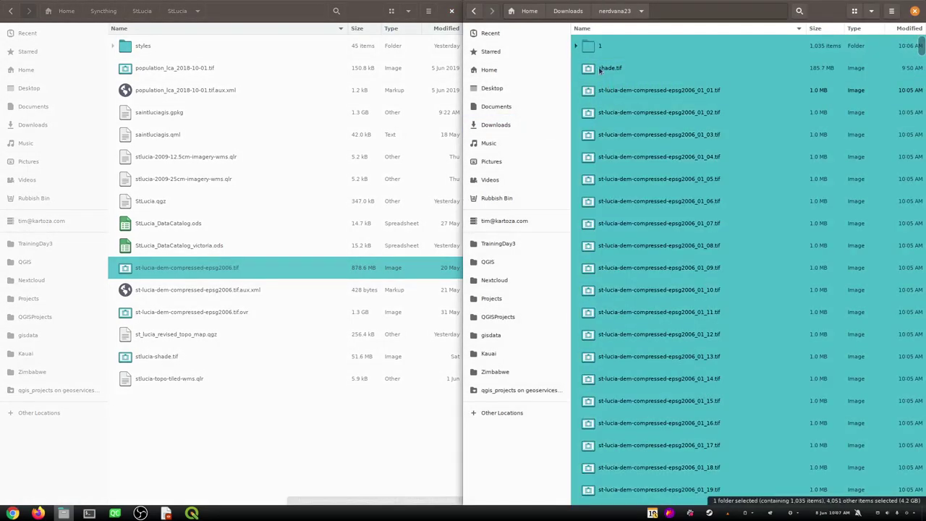
pyautogui.click(576, 45)
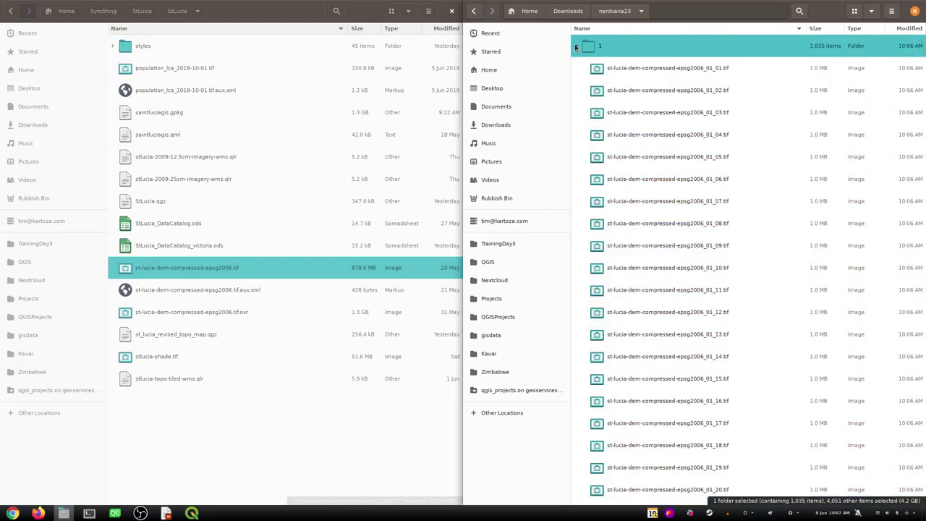
pyautogui.click(576, 45)
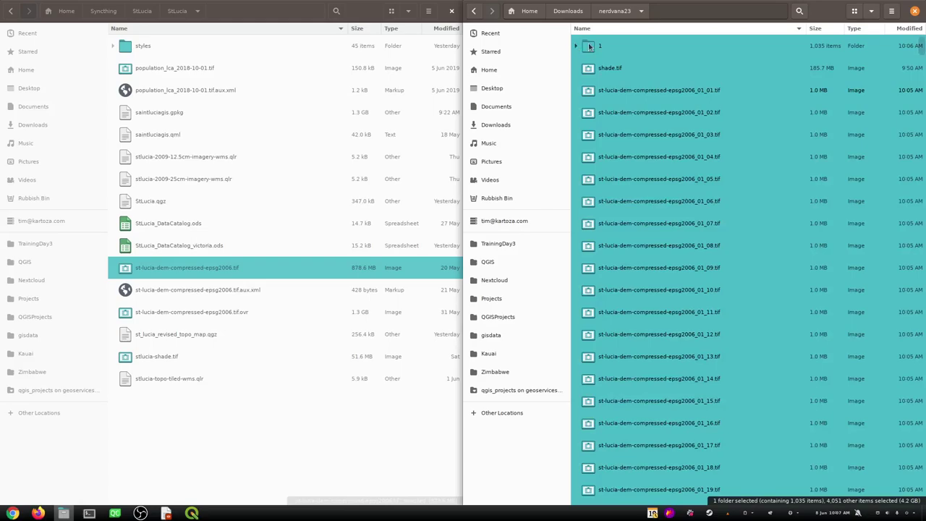
pyautogui.keyDown('ctrl'); pyautogui.click(590, 46); pyautogui.keyUp('ctrl')
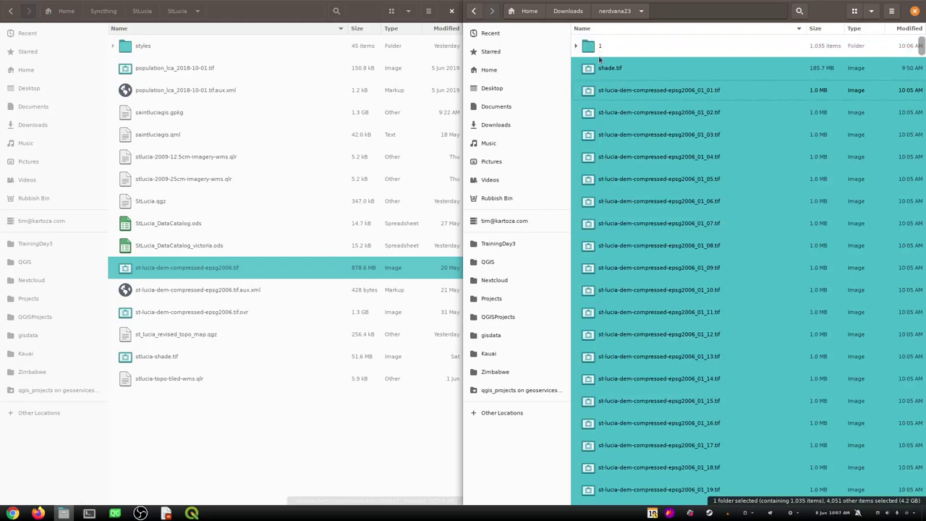
pyautogui.keyDown('ctrl'); pyautogui.click(598, 72); pyautogui.keyUp('ctrl')
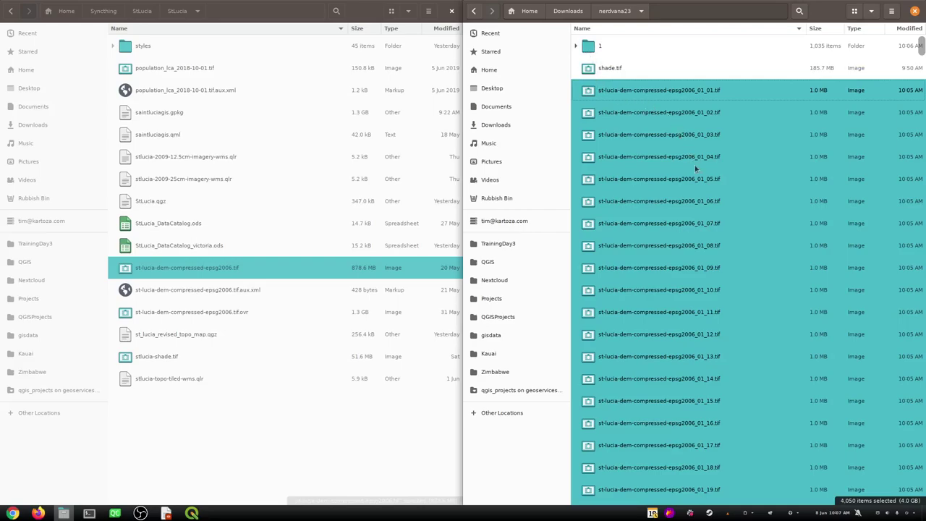
pyautogui.scroll(-10, 779, 253)
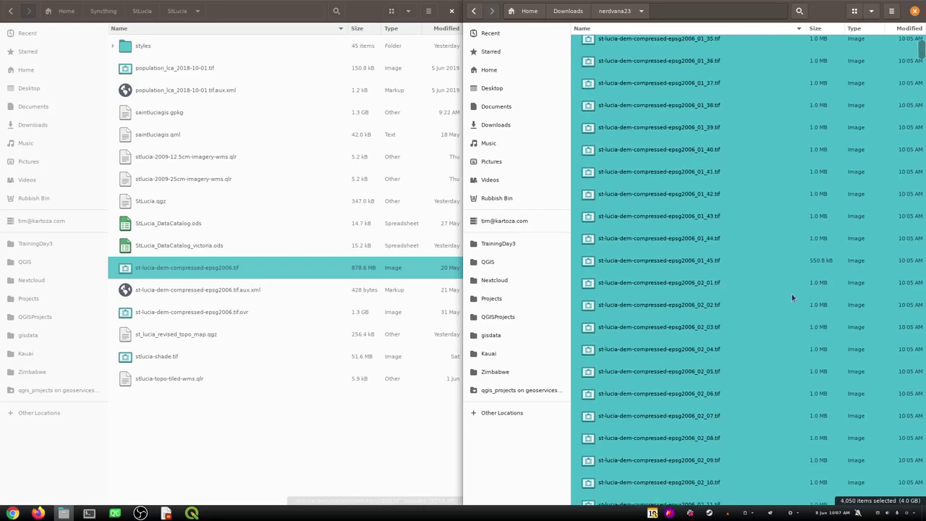
pyautogui.scroll(-11, 795, 326)
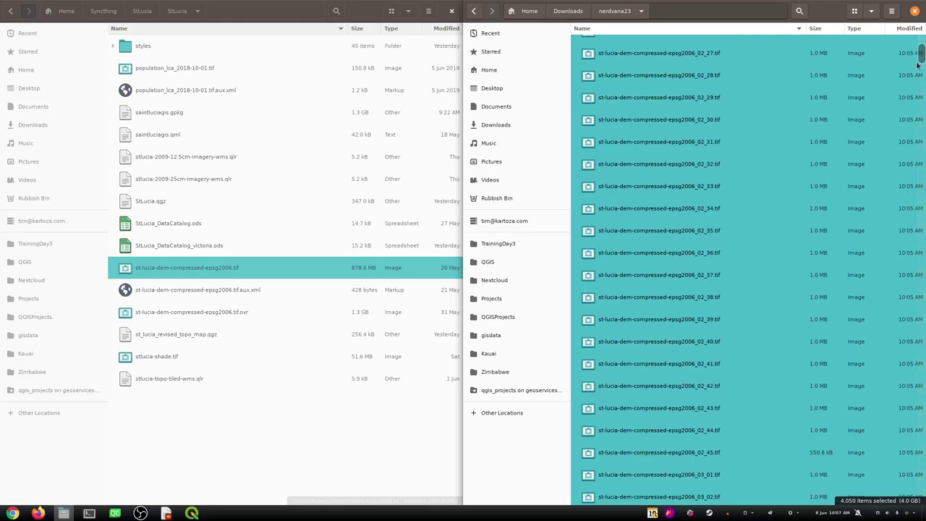
pyautogui.moveTo(917, 65); pyautogui.dragTo(889, 414)
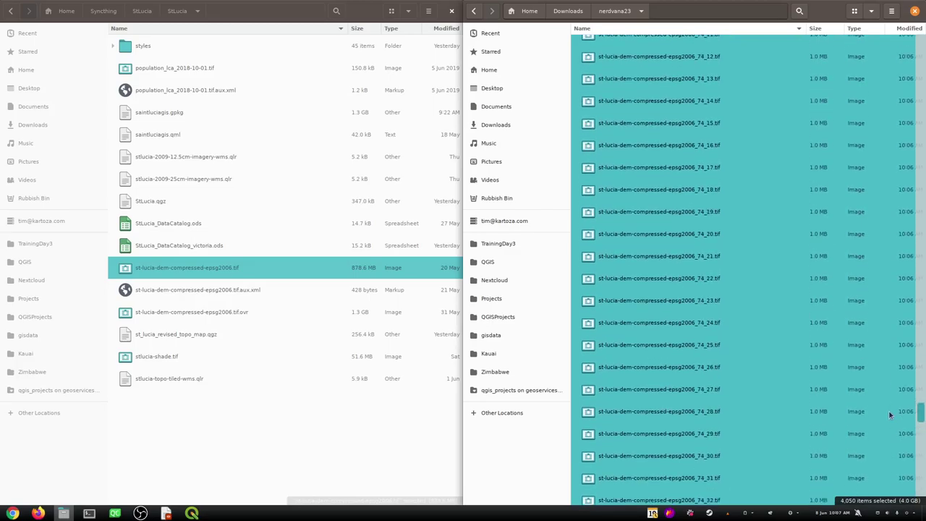
pyautogui.moveTo(631, 200); pyautogui.dragTo(349, 231)
pyautogui.hotkey('alt', 'Tab')
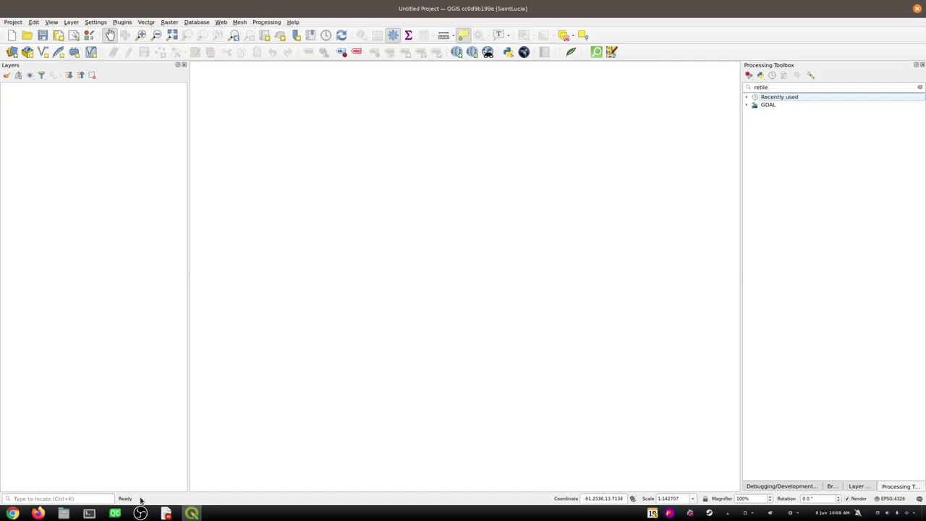
# - Check the qgis application output in Qt Creator and return to QGIS
pyautogui.click(115, 513)
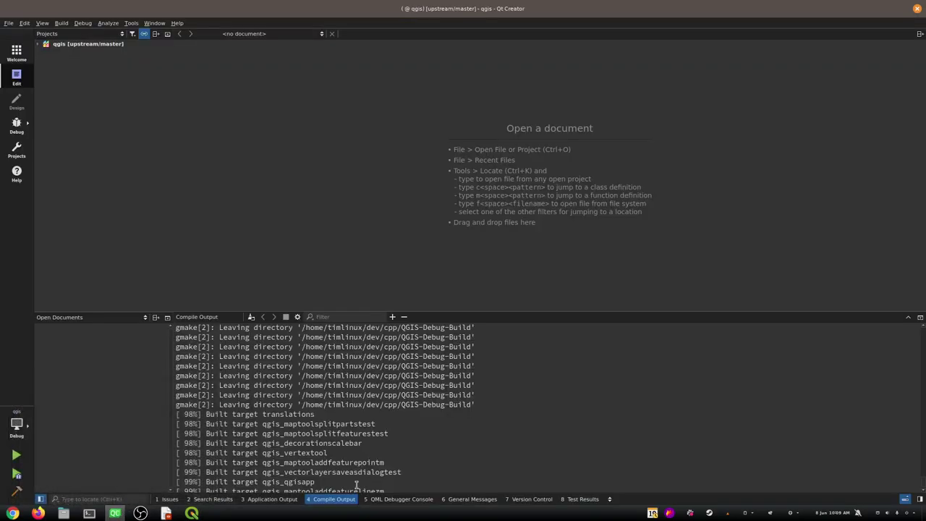
pyautogui.click(274, 499)
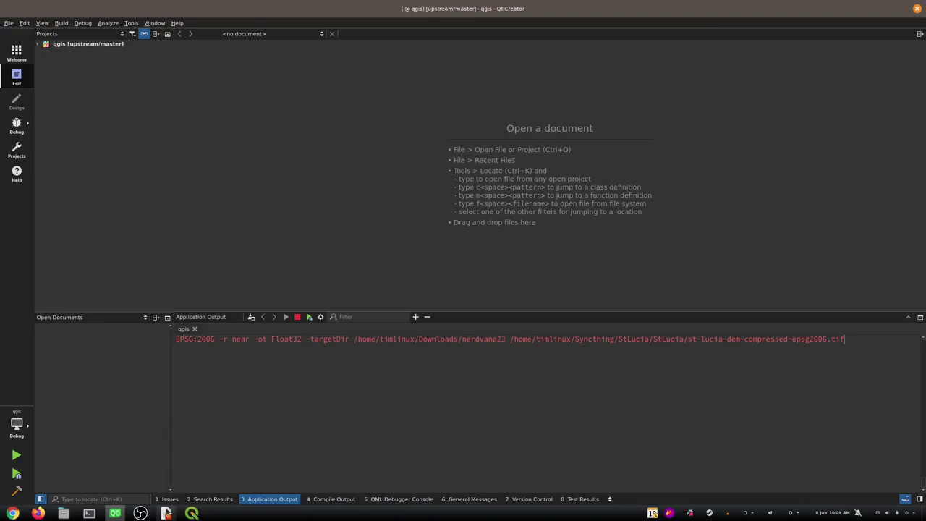
pyautogui.click(191, 513)
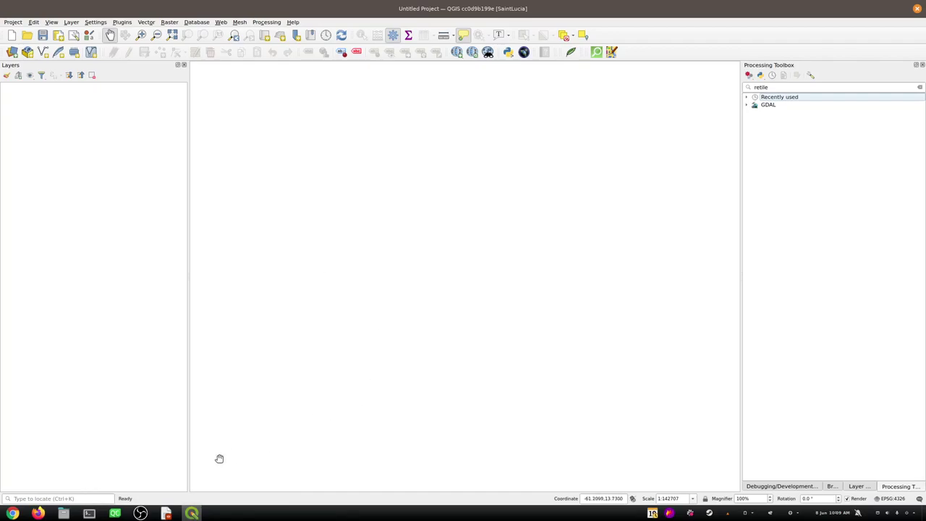
pyautogui.moveTo(117, 511)
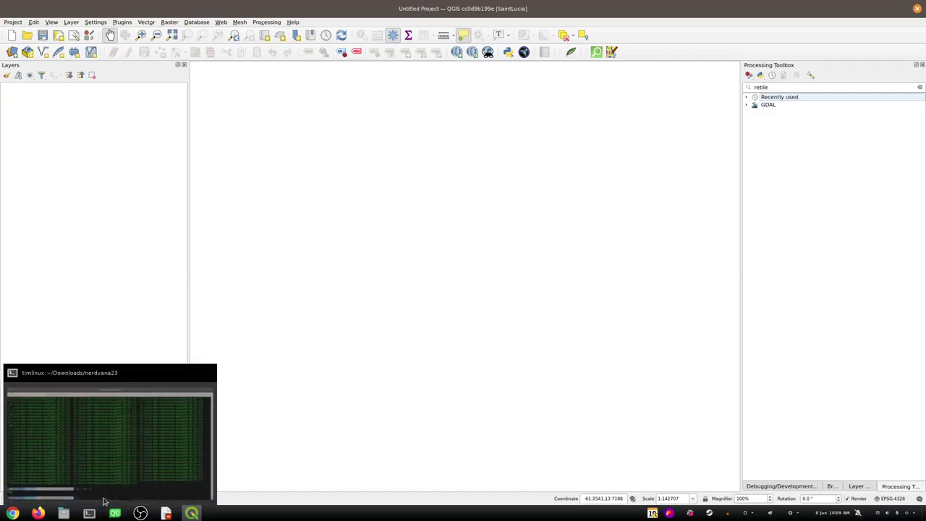
pyautogui.click(49, 22)
pyautogui.click(19, 226)
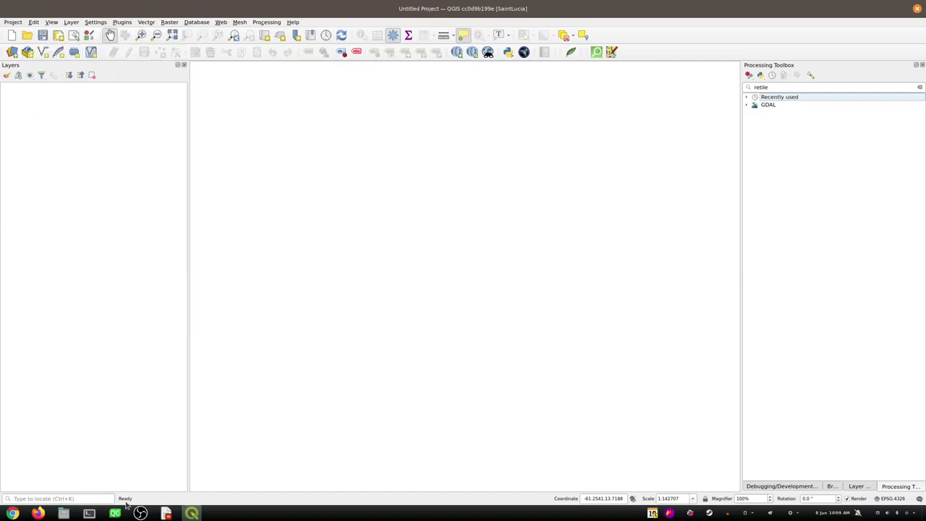
# - Load the tiles st-lucia-dem-compressed-epsg2006_74_25, _74_26 and _74_27 from nerdvana23 into the QGIS project and bring QGIS to the front
pyautogui.moveTo(63, 513)
pyautogui.click(170, 434)
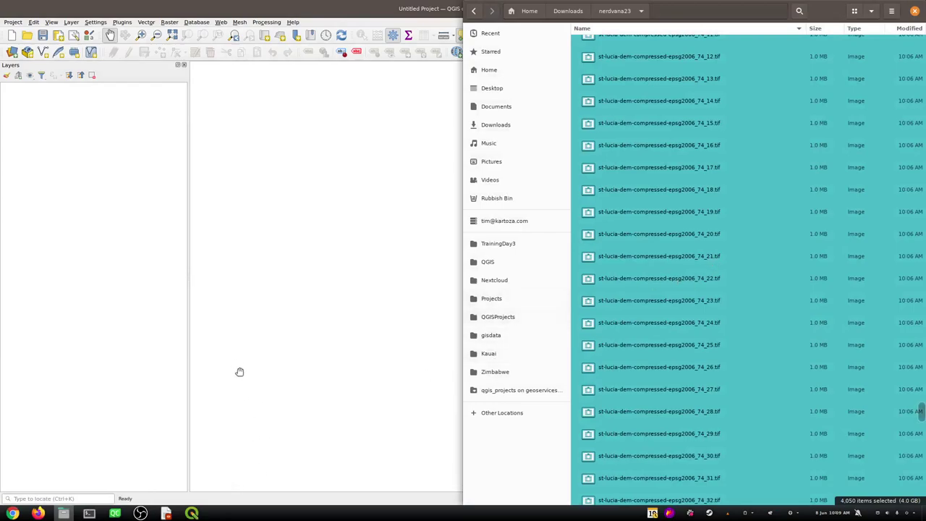
pyautogui.click(646, 346)
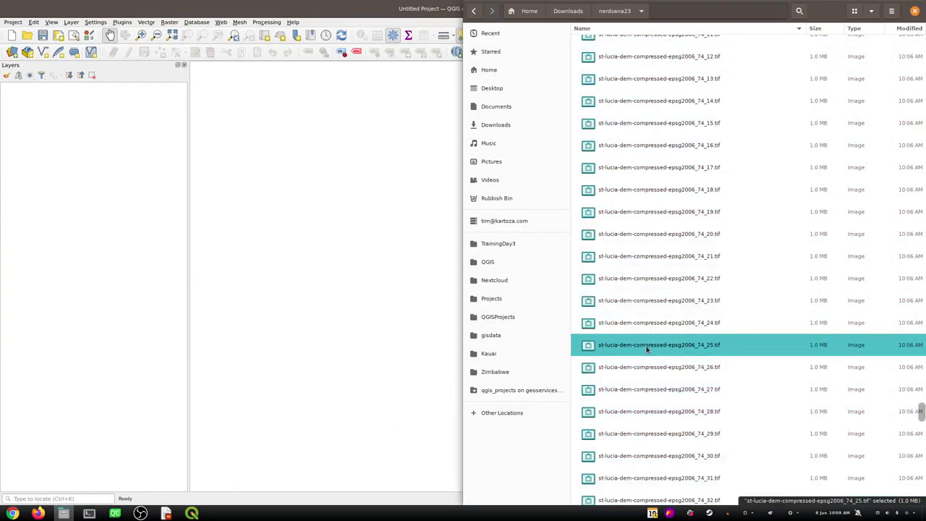
pyautogui.keyDown('shift'); pyautogui.click(648, 394); pyautogui.keyUp('shift')
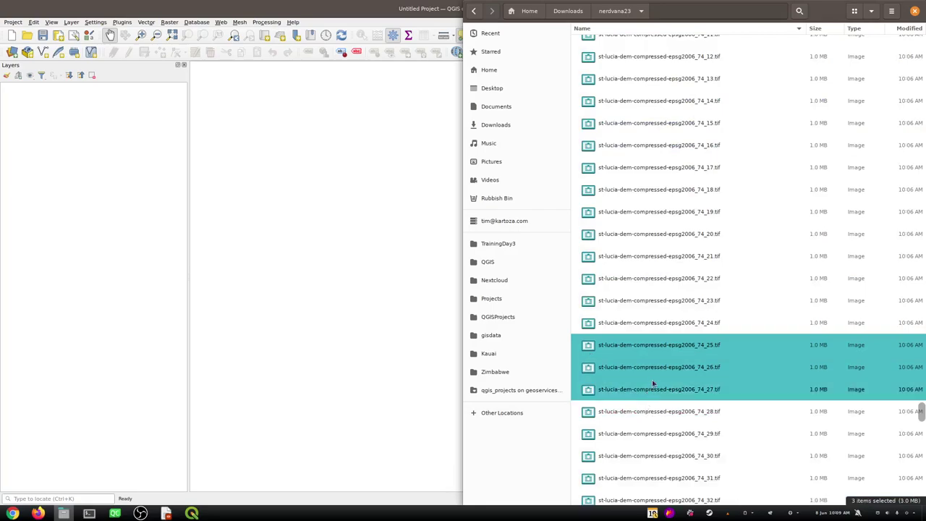
pyautogui.moveTo(652, 383); pyautogui.dragTo(265, 286)
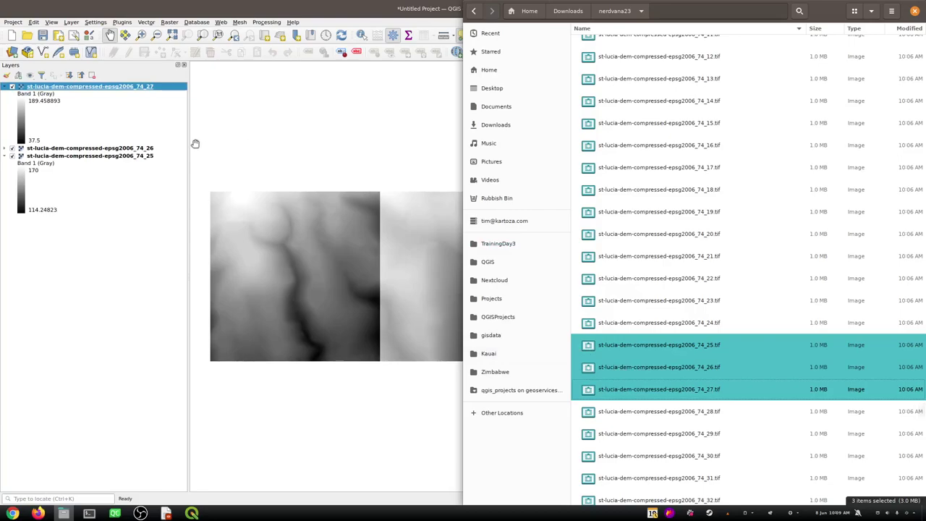
pyautogui.click(100, 90)
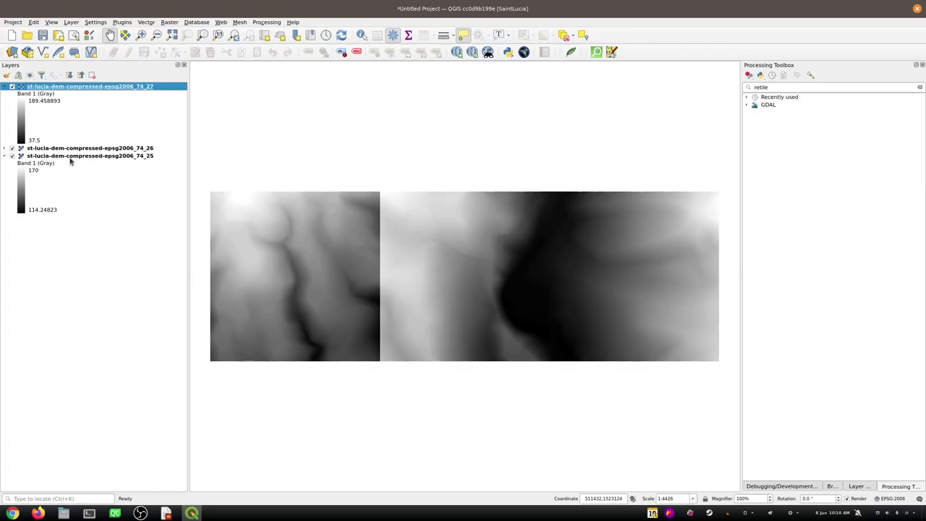
# - Render the st-lucia-dem-compressed-epsg2006_74_27 layer as Hillshade, keeping altitude 45°, azimuth 315° and Z factor 1
pyautogui.doubleClick(60, 89)
pyautogui.click(443, 134)
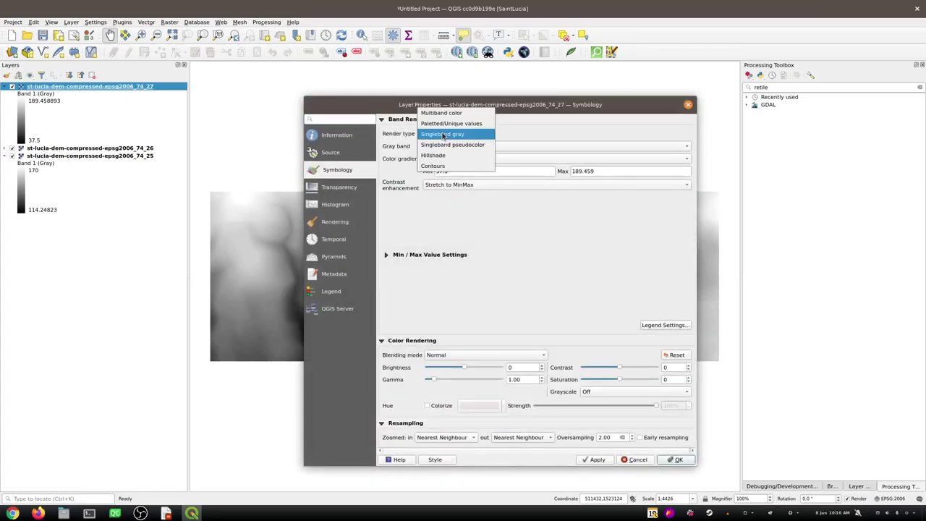
pyautogui.click(442, 153)
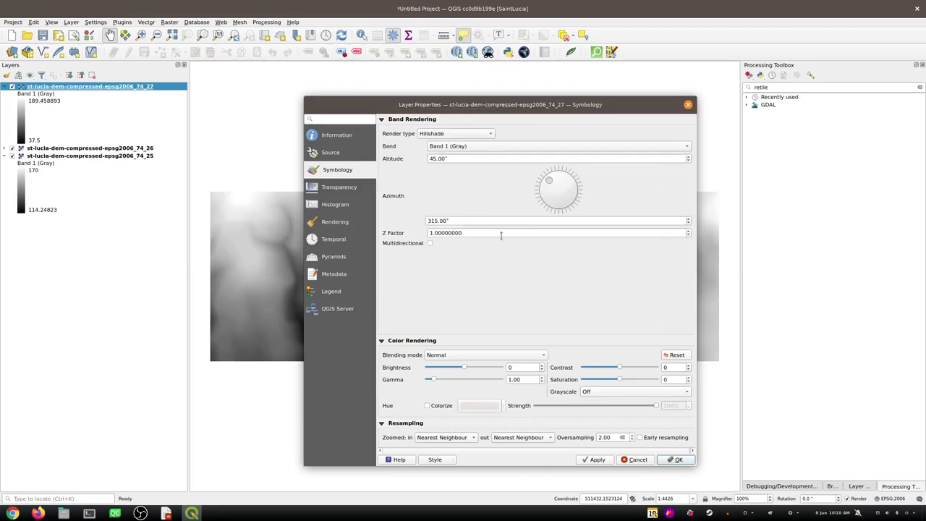
pyautogui.click(670, 462)
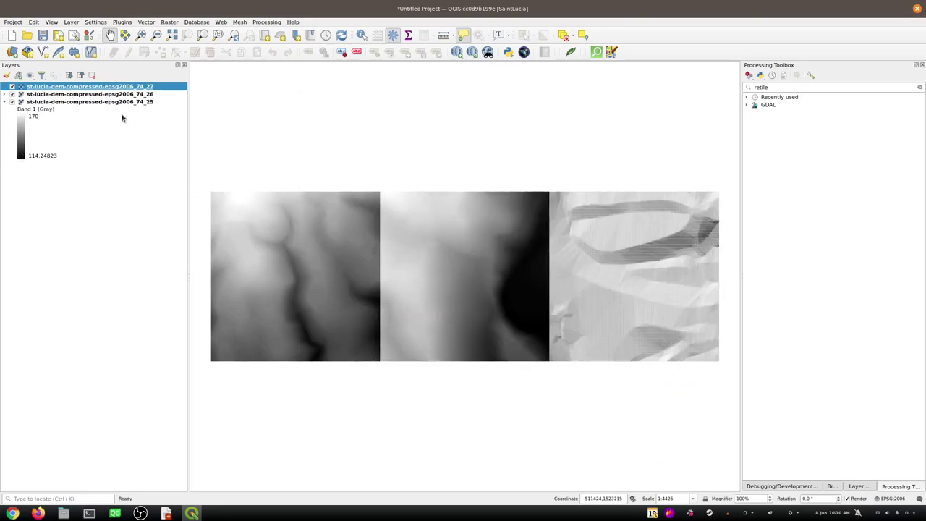
# - Copy the hillshade style of the _74_27 tile and paste it onto the _74_26 and _74_25 tiles
pyautogui.rightClick(105, 88)
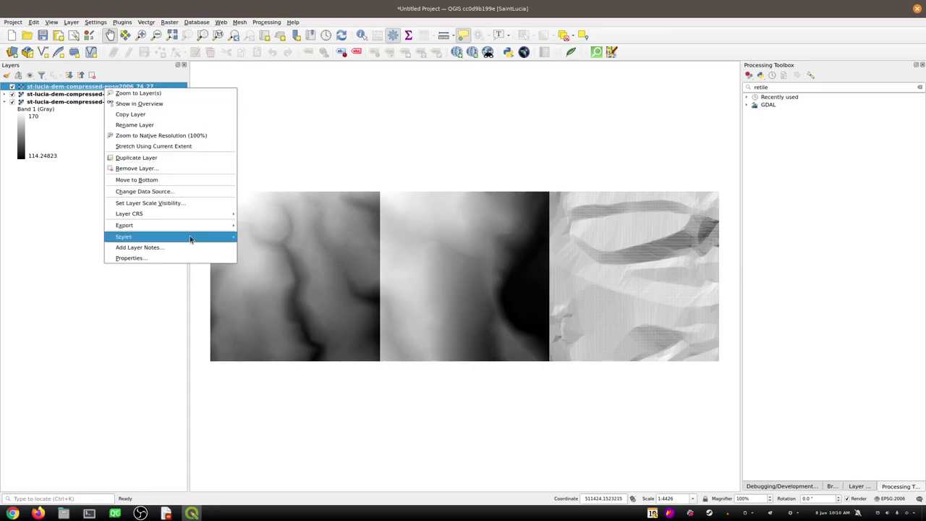
pyautogui.moveTo(190, 239)
pyautogui.click(254, 239)
pyautogui.rightClick(73, 94)
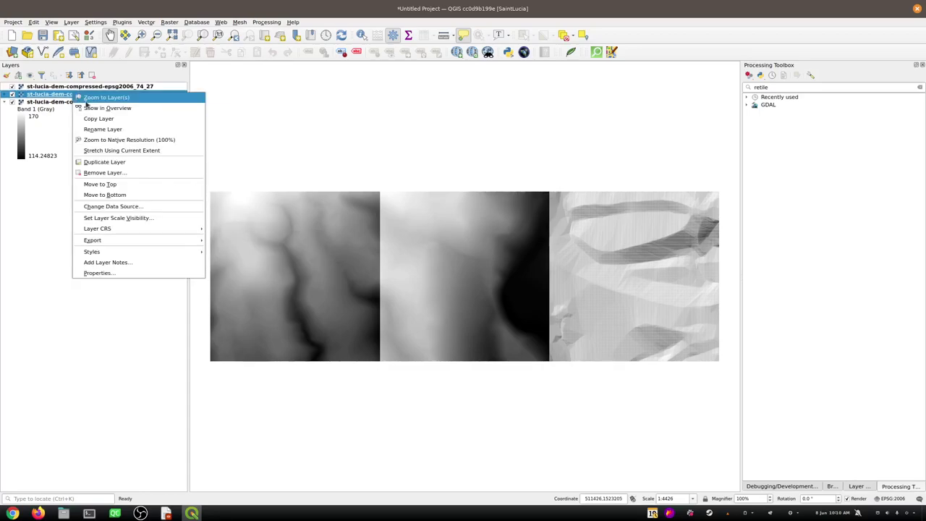
pyautogui.moveTo(186, 257)
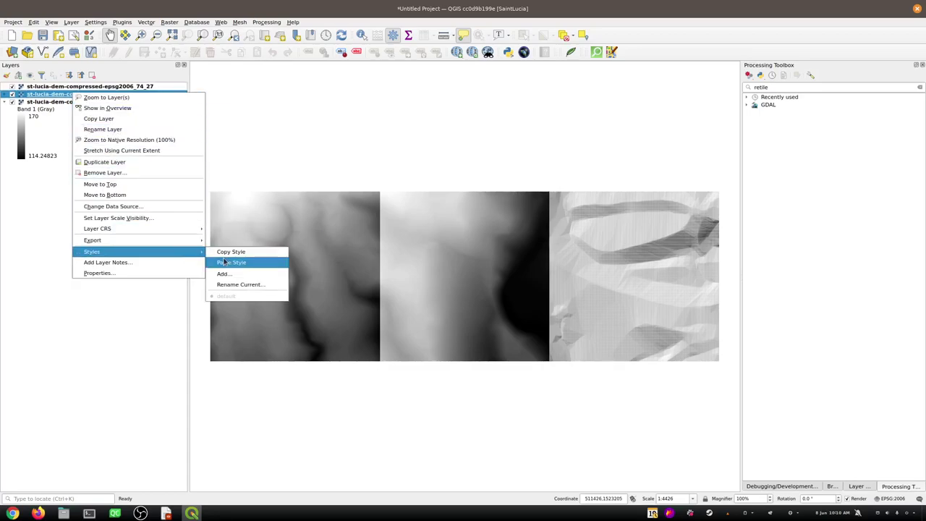
pyautogui.click(228, 262)
pyautogui.rightClick(90, 102)
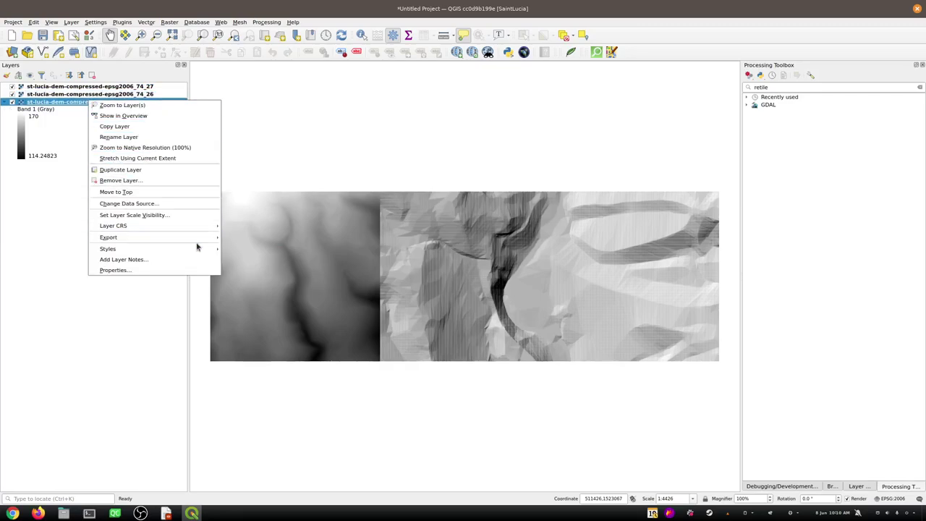
pyautogui.moveTo(197, 248)
pyautogui.click(248, 260)
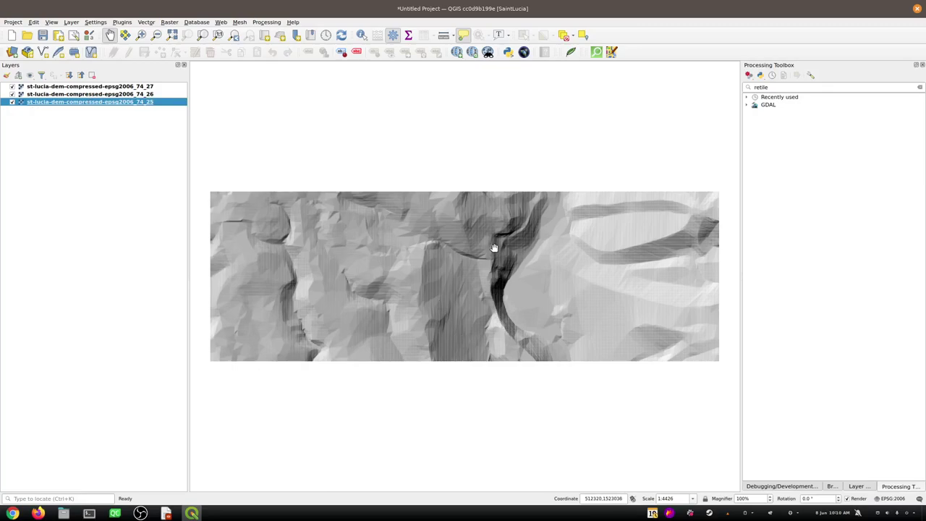
# - Hide the _74_25 and _74_27 tiles so that only the middle tile _74_26 is displayed
pyautogui.click(12, 102)
pyautogui.click(21, 87)
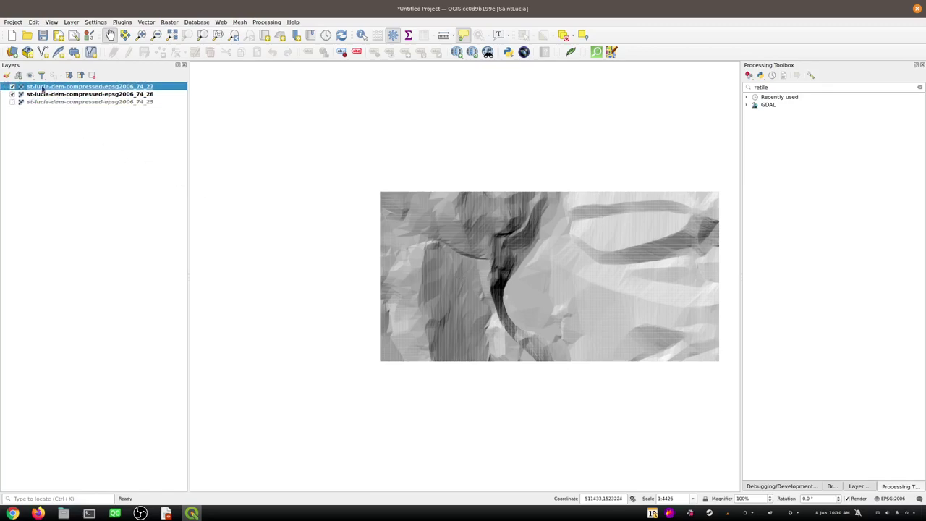
pyautogui.click(12, 86)
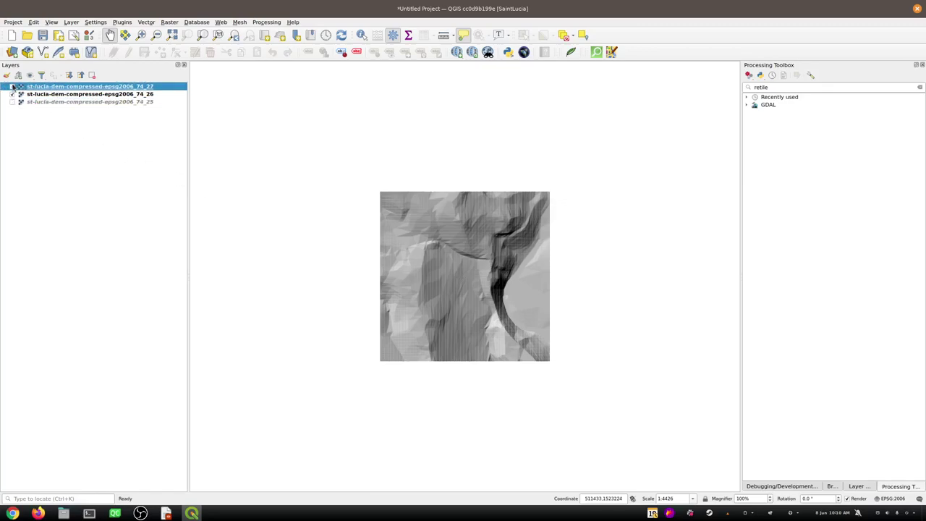
pyautogui.click(131, 95)
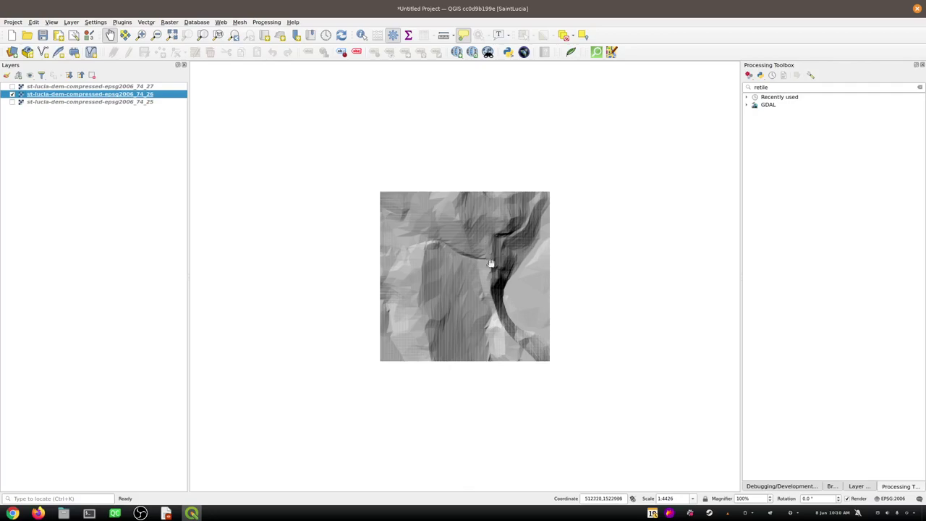
# - Remove the _74_25 and _74_27 tile layers from the project
pyautogui.click(44, 105)
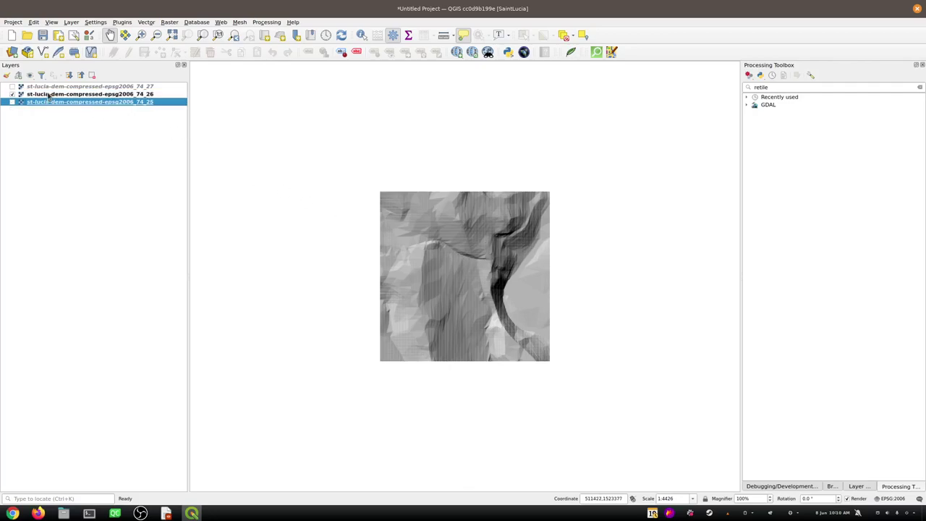
pyautogui.keyDown('ctrl'); pyautogui.click(48, 88); pyautogui.keyUp('ctrl')
pyautogui.hotkey('ctrl', 'd')
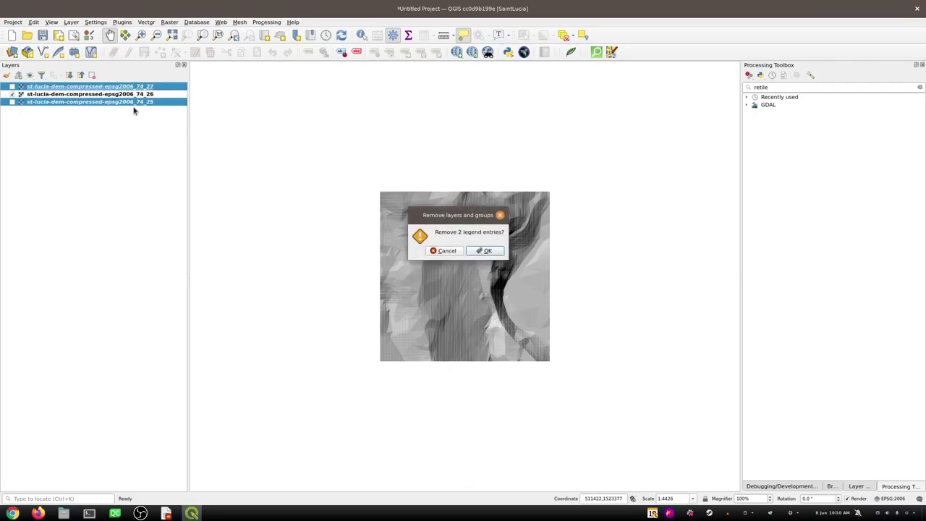
pyautogui.click(494, 252)
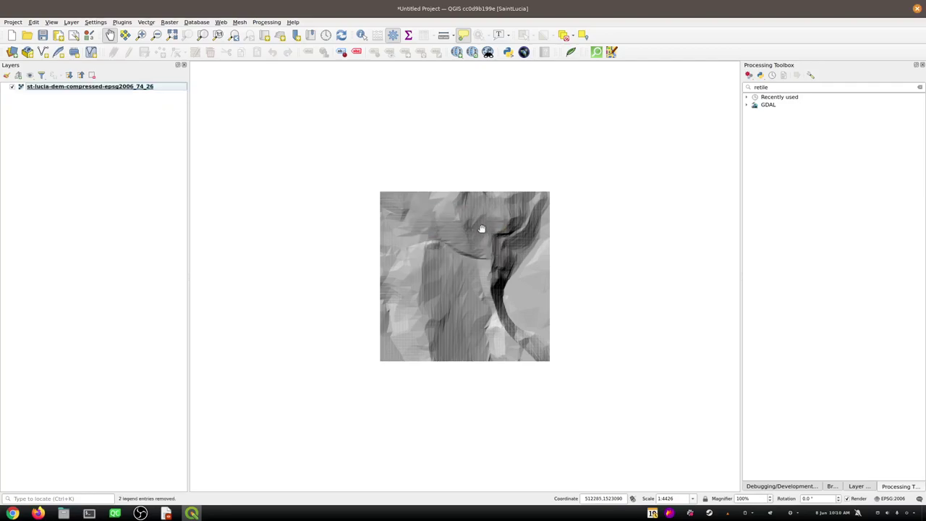
# - Find the Karika algorithm in the processing tools and open it for the _74_26 tile
pyautogui.click(130, 88)
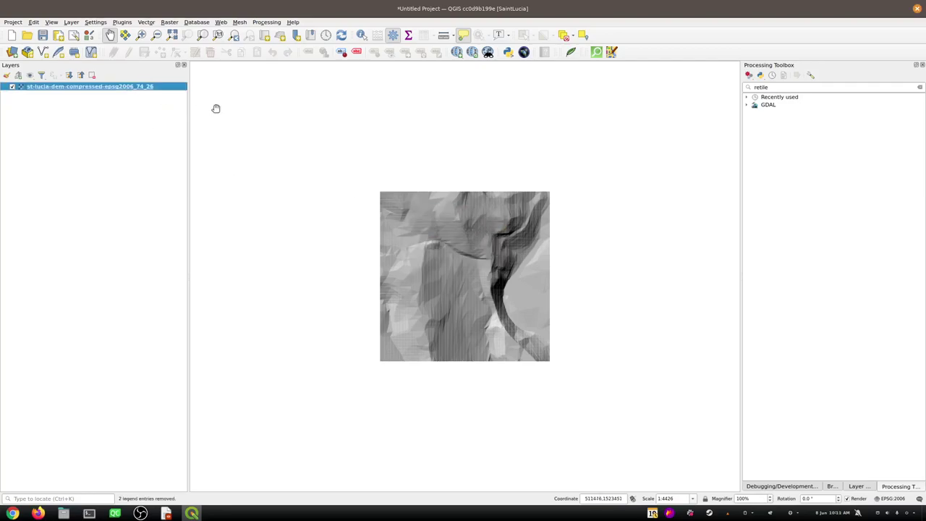
pyautogui.doubleClick(756, 88)
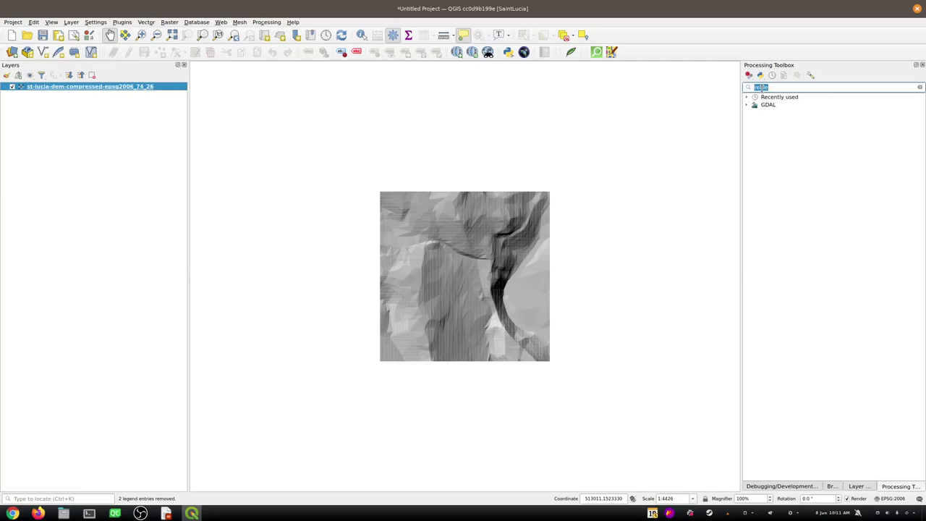
pyautogui.write('karika')
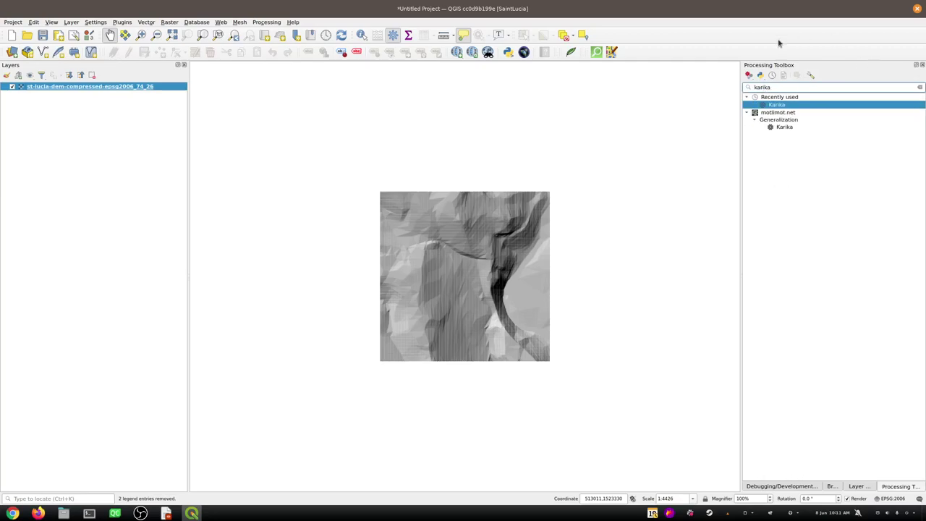
pyautogui.doubleClick(783, 128)
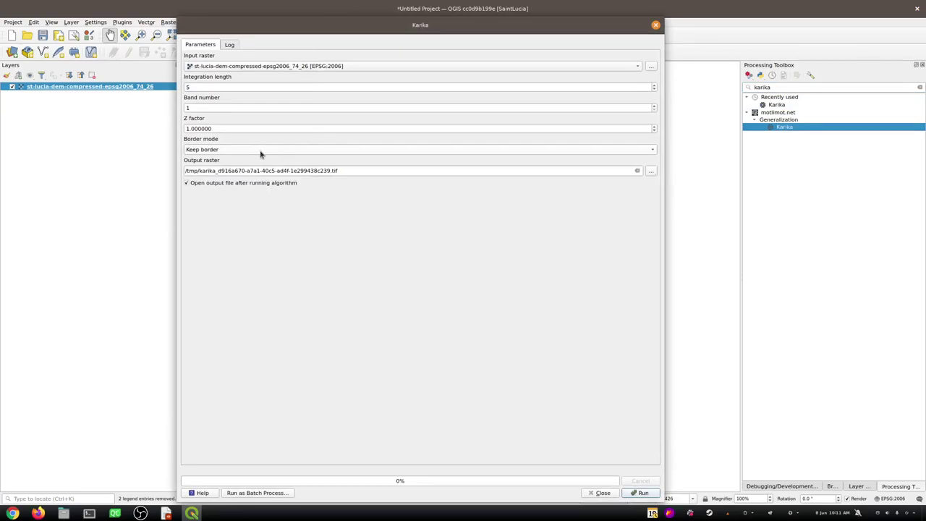
# - Run Karika with its default parameters, saving the output raster as dem.tif in the nerdvana23 folder, and close the dialog
pyautogui.click(651, 171)
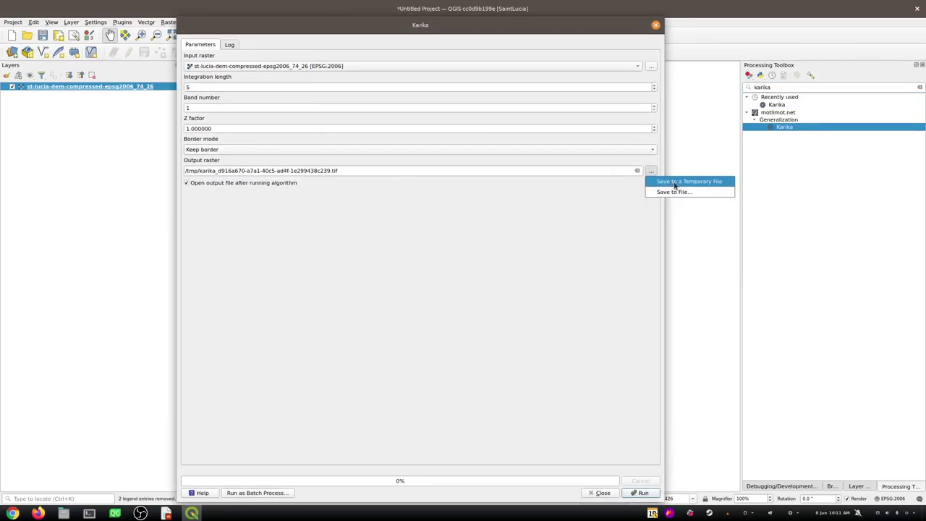
pyautogui.click(672, 192)
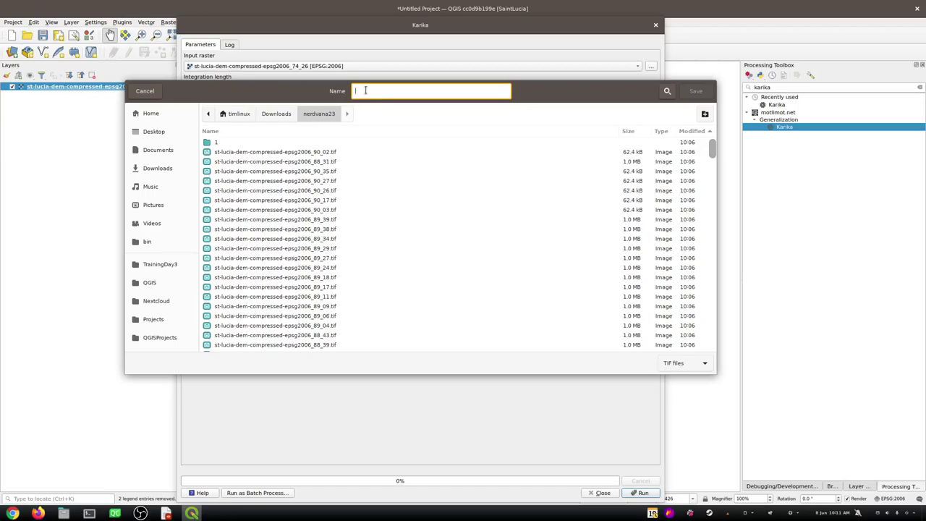
pyautogui.write('dem.tif')
pyautogui.press('Return')
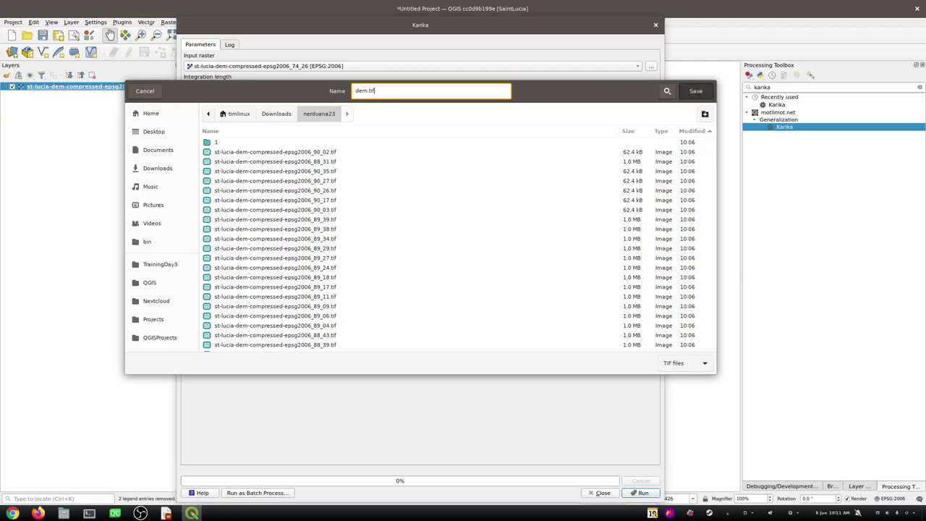
pyautogui.click(641, 492)
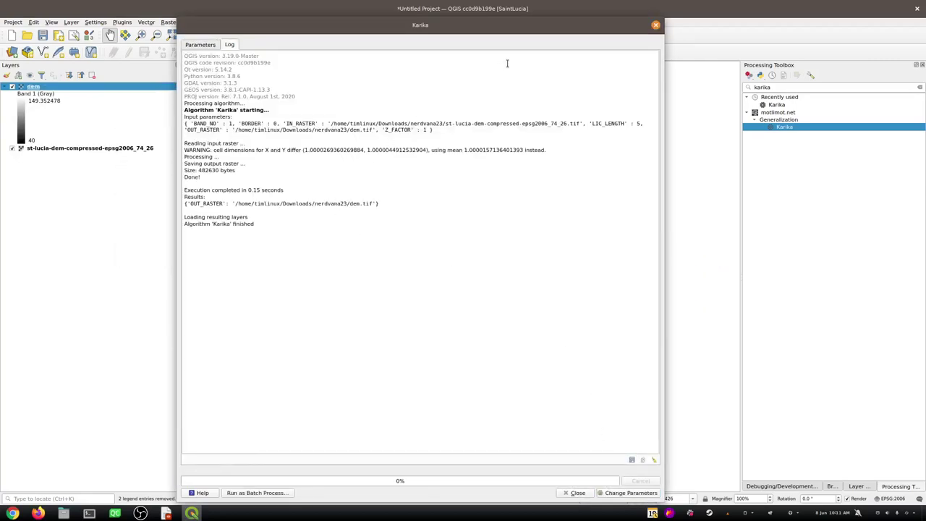
pyautogui.click(655, 25)
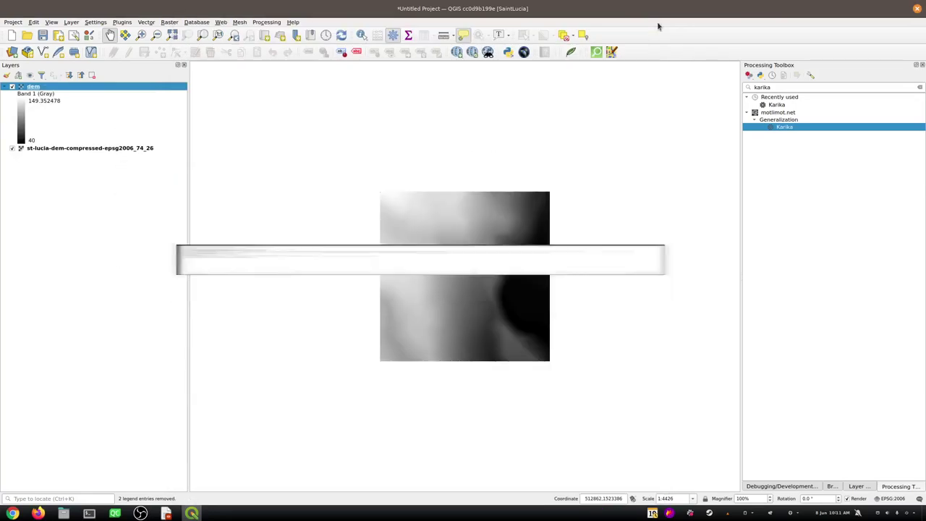
# - Paste the copied hillshade style onto the dem layer
pyautogui.rightClick(32, 88)
pyautogui.moveTo(151, 238)
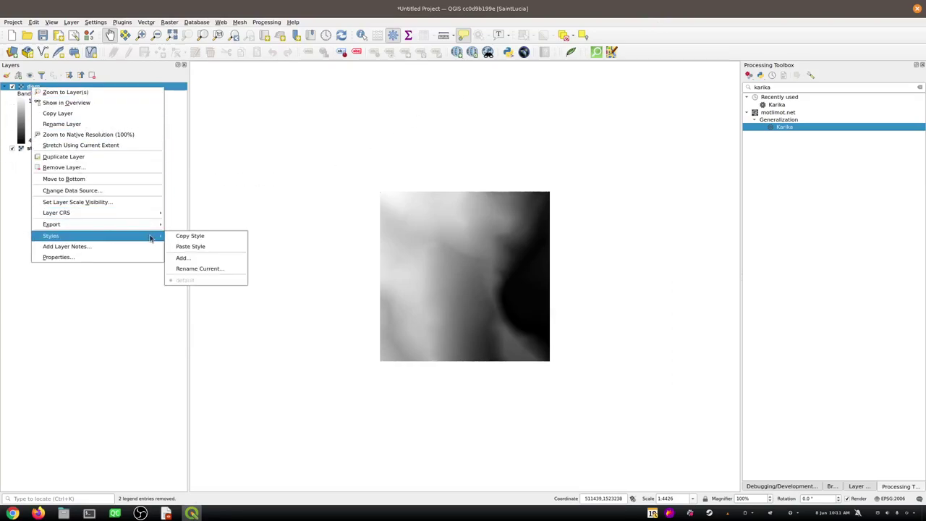
pyautogui.click(185, 247)
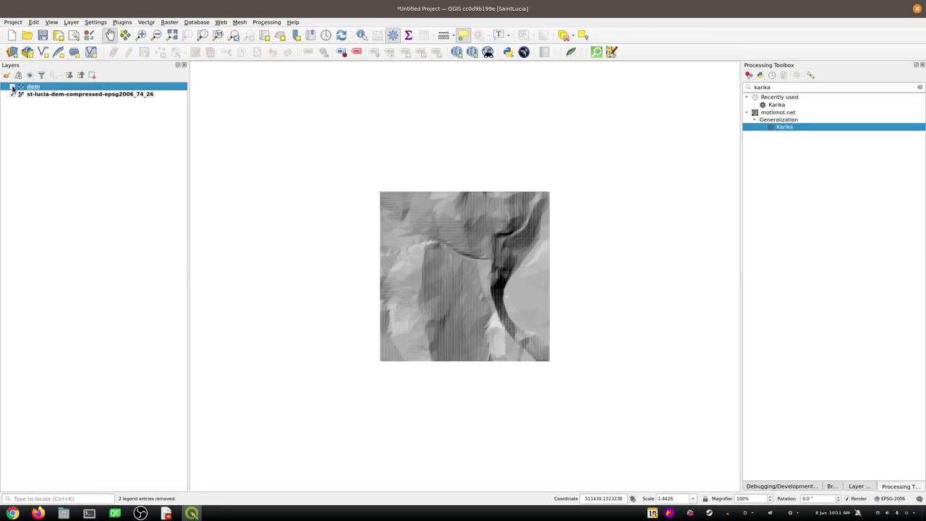
# - Compare the Karika-processed dem layer with the original _74_26 tile by repeatedly switching the dem layer's visibility
pyautogui.scroll(2, 403, 275)
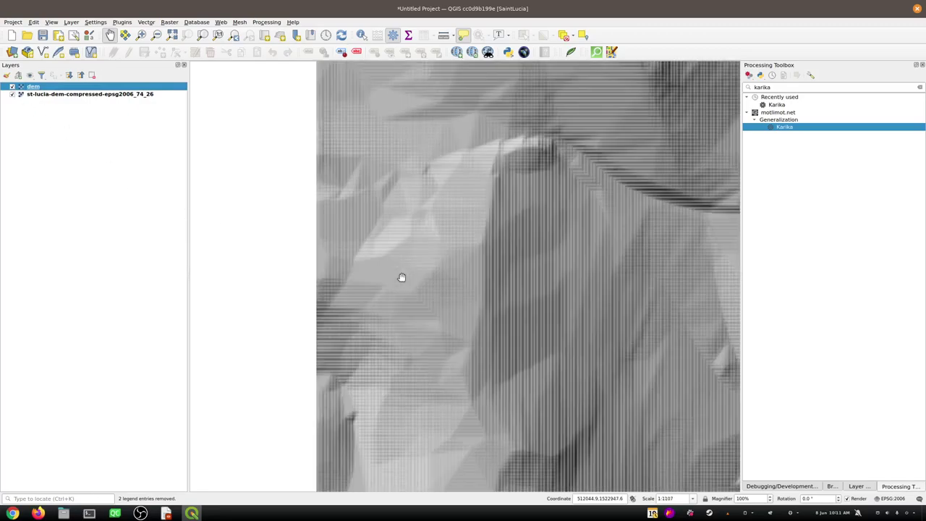
pyautogui.scroll(-1, 564, 287)
pyautogui.moveTo(576, 229); pyautogui.dragTo(450, 282)
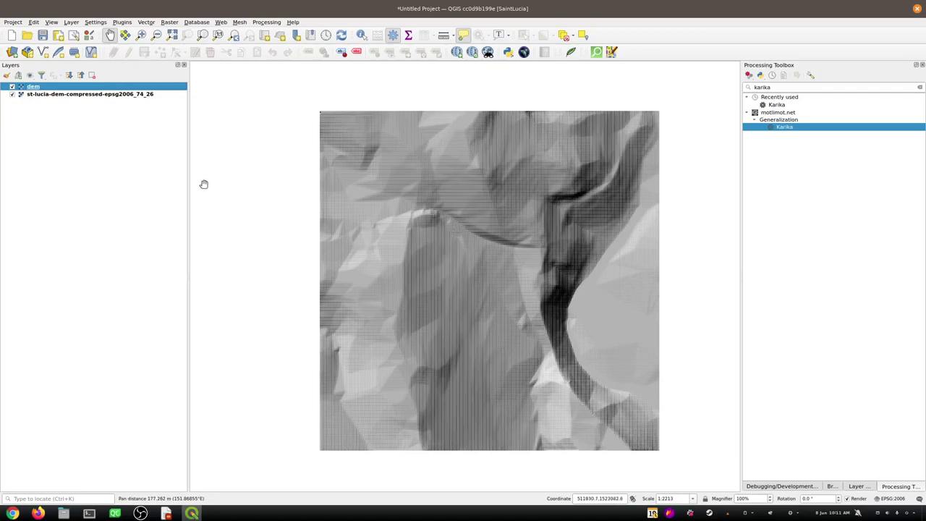
pyautogui.click(11, 87)
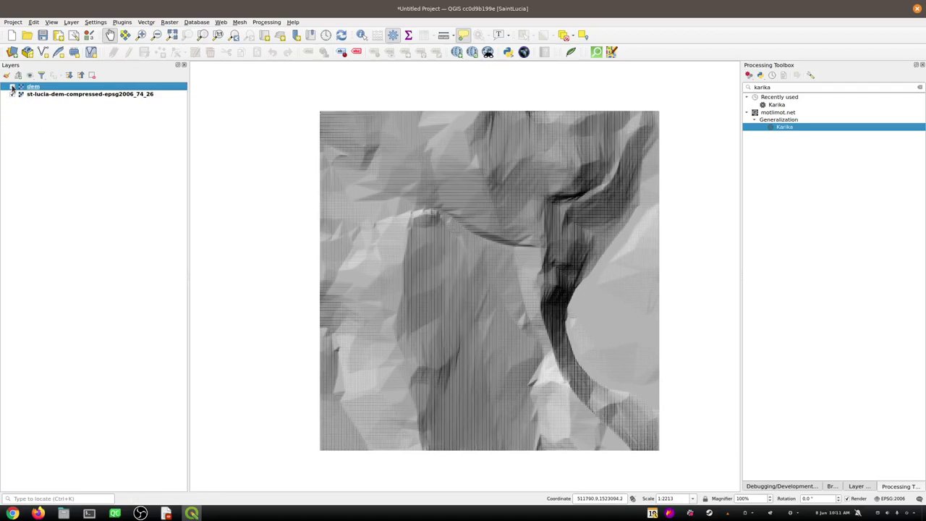
pyautogui.click(12, 87)
pyautogui.click(11, 87)
pyautogui.click(11, 86)
pyautogui.click(12, 86)
pyautogui.click(12, 87)
pyautogui.click(12, 86)
pyautogui.click(11, 87)
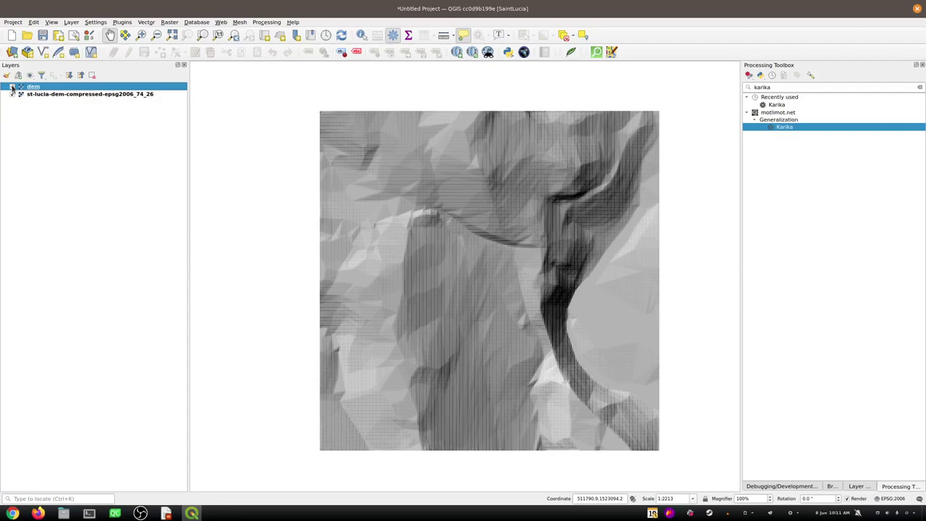
pyautogui.click(11, 87)
pyautogui.click(11, 87)
pyautogui.click(12, 87)
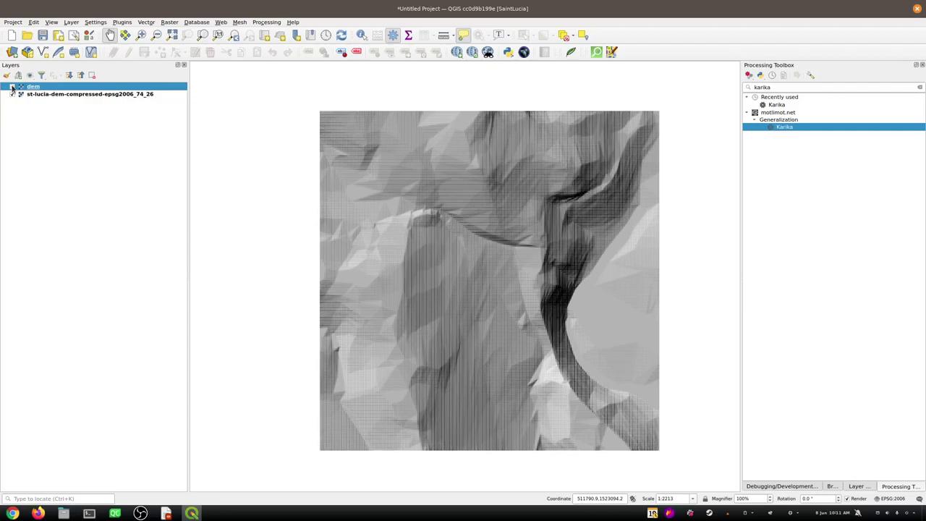
pyautogui.click(11, 87)
pyautogui.click(11, 86)
pyautogui.click(11, 87)
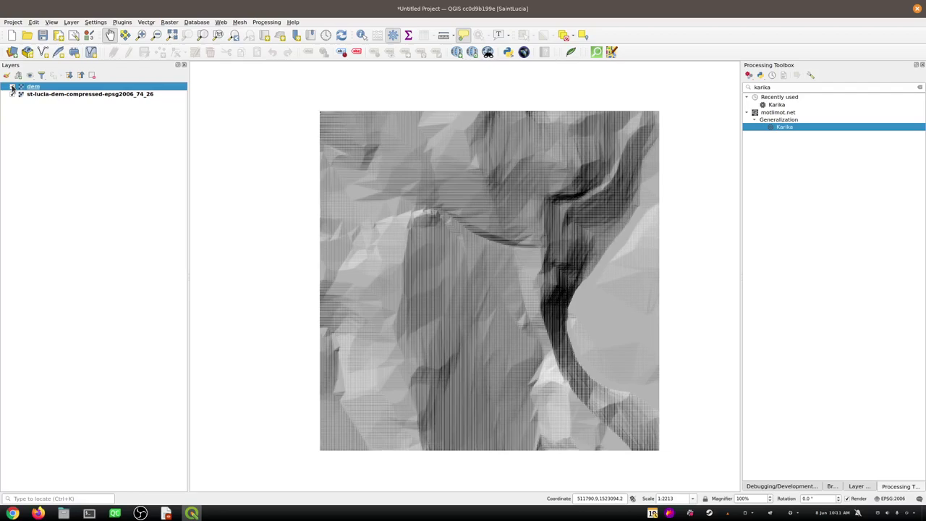
pyautogui.click(12, 87)
pyautogui.click(12, 87)
pyautogui.click(12, 86)
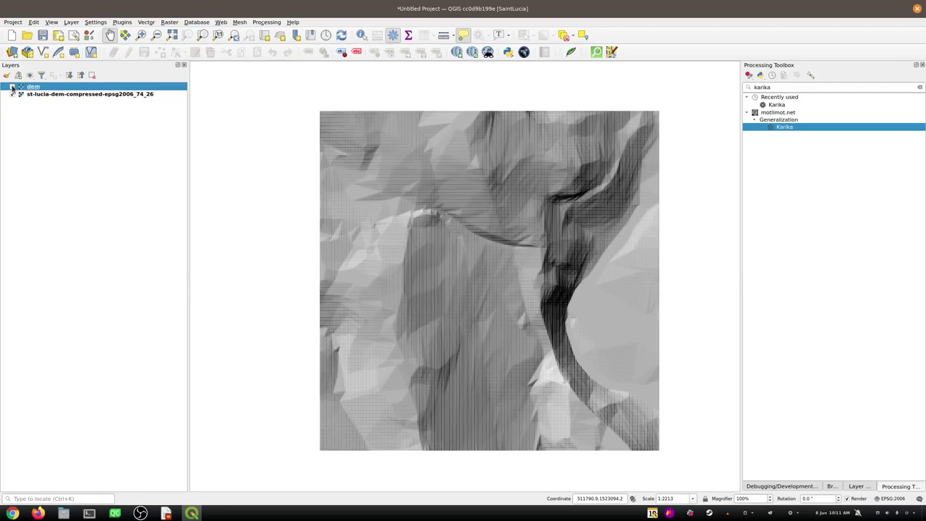
pyautogui.click(11, 87)
pyautogui.click(12, 87)
pyautogui.click(12, 87)
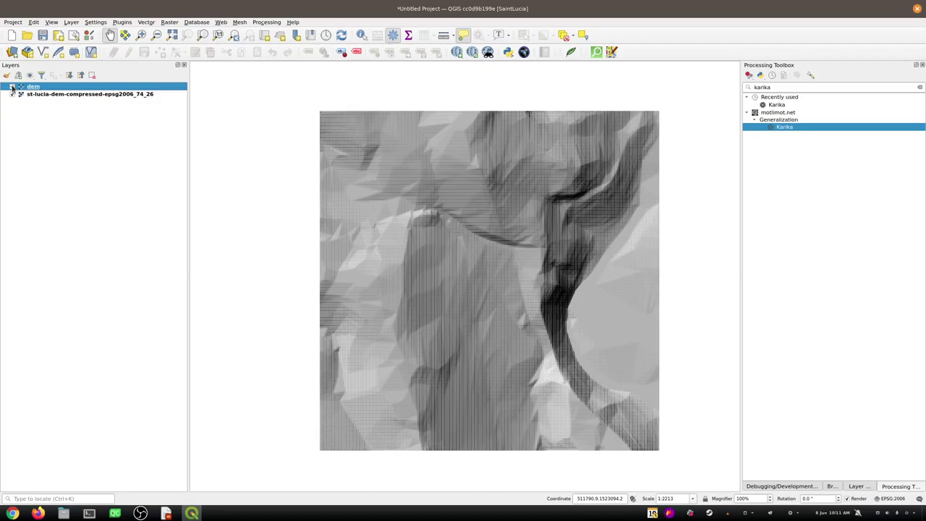
pyautogui.click(12, 87)
pyautogui.click(12, 87)
# - Hide the original _74_26 tile and leave only the dem layer displayed
pyautogui.click(11, 87)
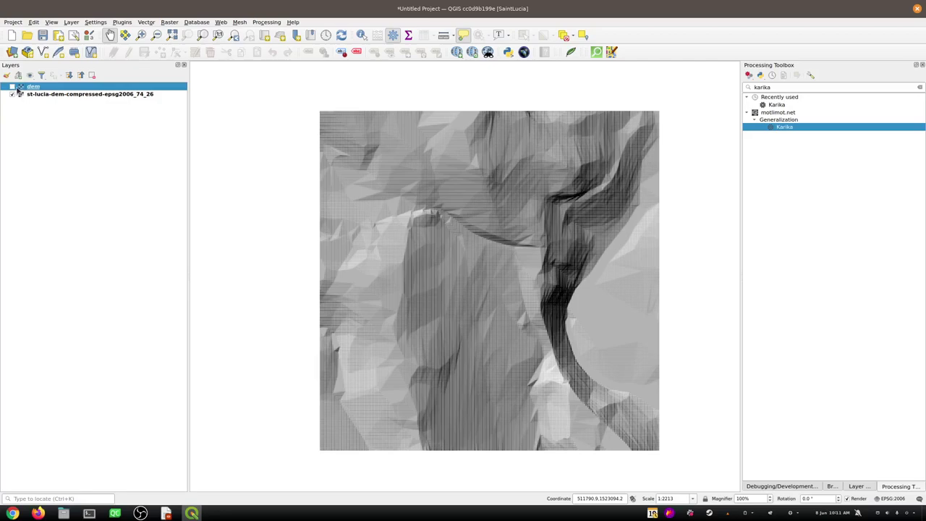
pyautogui.click(12, 94)
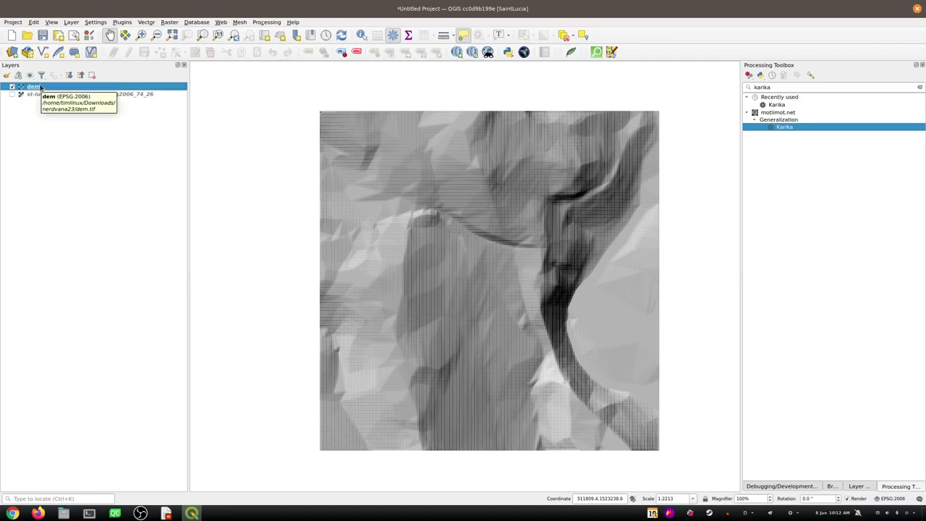
# - Open the raster Translate (Convert Format) tool for the dem layer and override the output projection with the project CRS EPSG:2006
pyautogui.click(168, 24)
pyautogui.moveTo(193, 109)
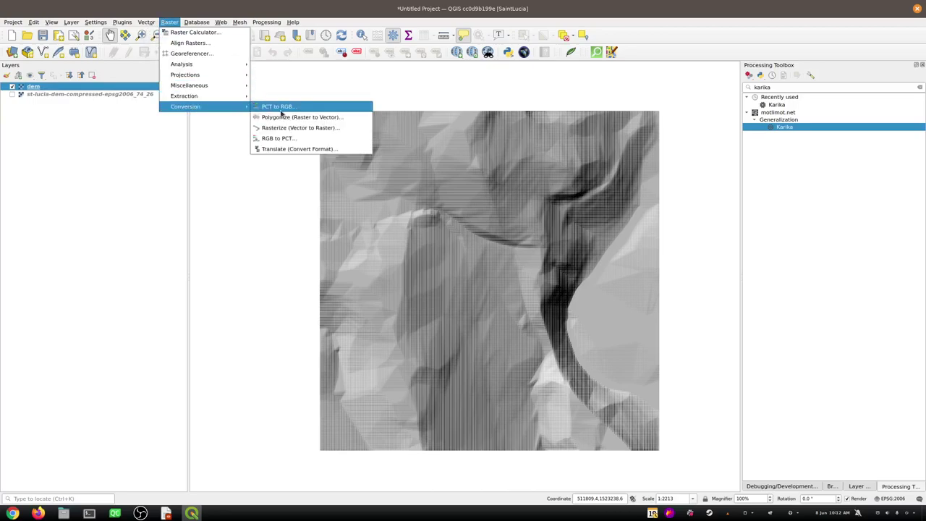
pyautogui.click(280, 148)
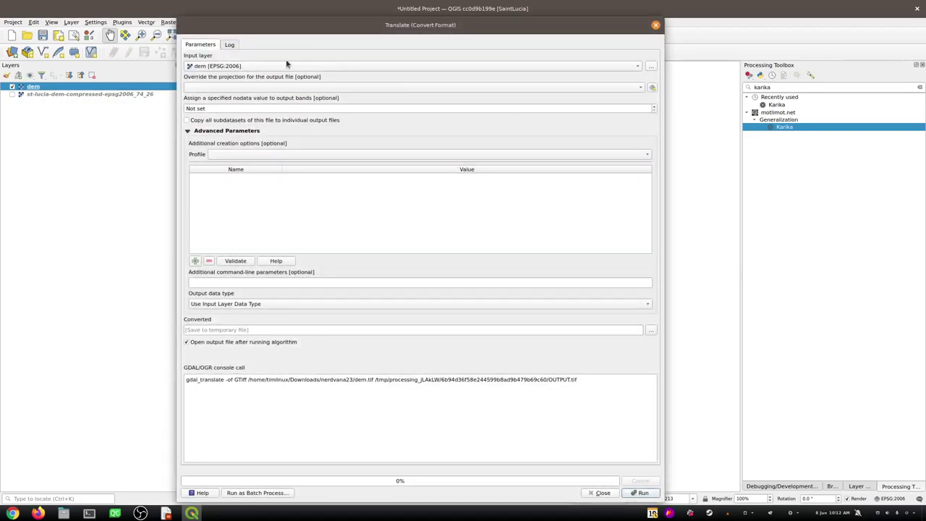
pyautogui.click(231, 85)
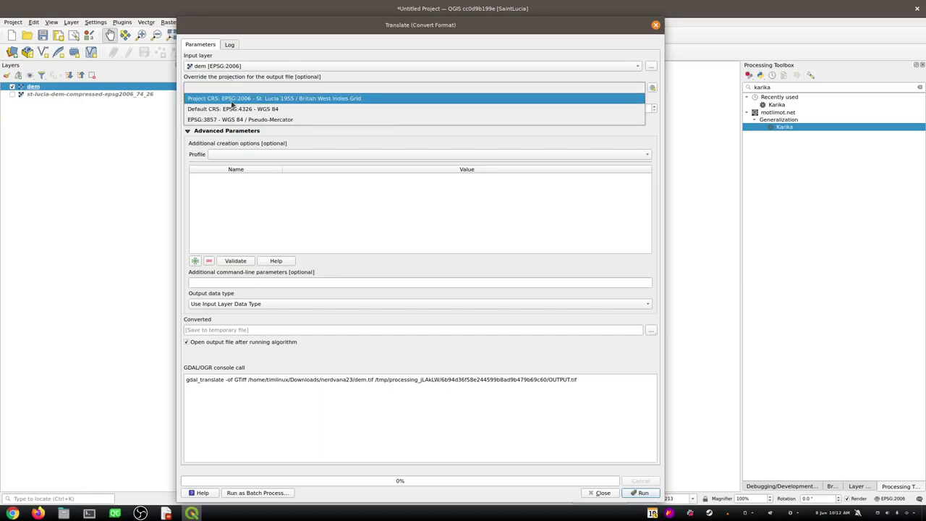
pyautogui.click(231, 102)
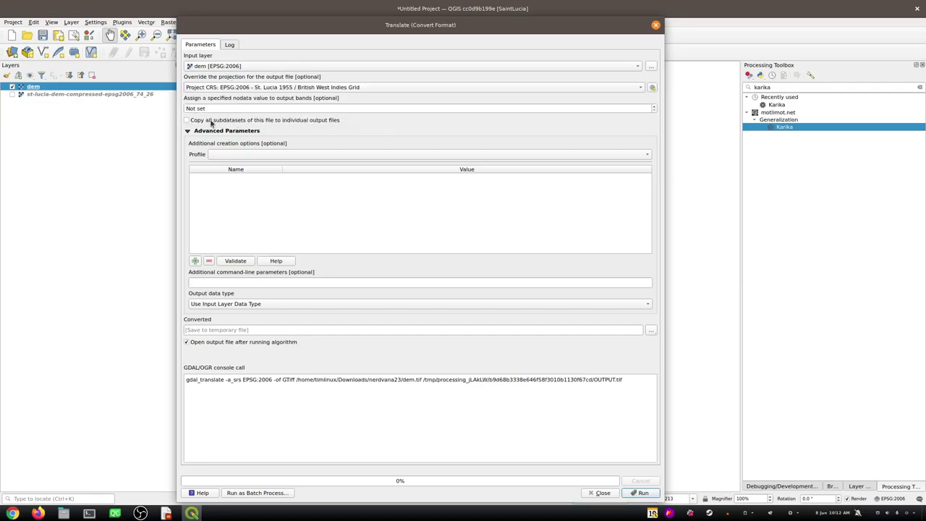
pyautogui.click(229, 301)
pyautogui.click(243, 262)
# - Set the converted output to a file named dem.asc in the nerdvana23 folder, using the ASC file type
pyautogui.click(651, 330)
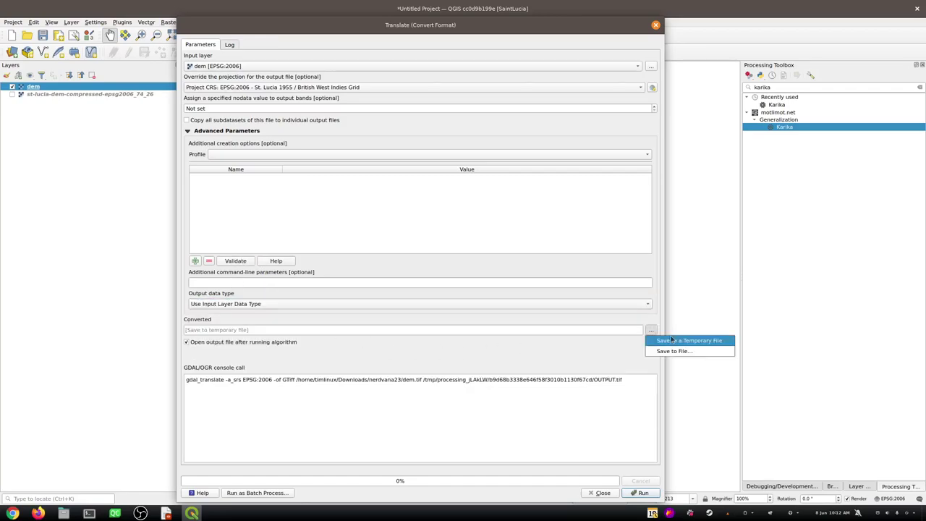
pyautogui.click(673, 351)
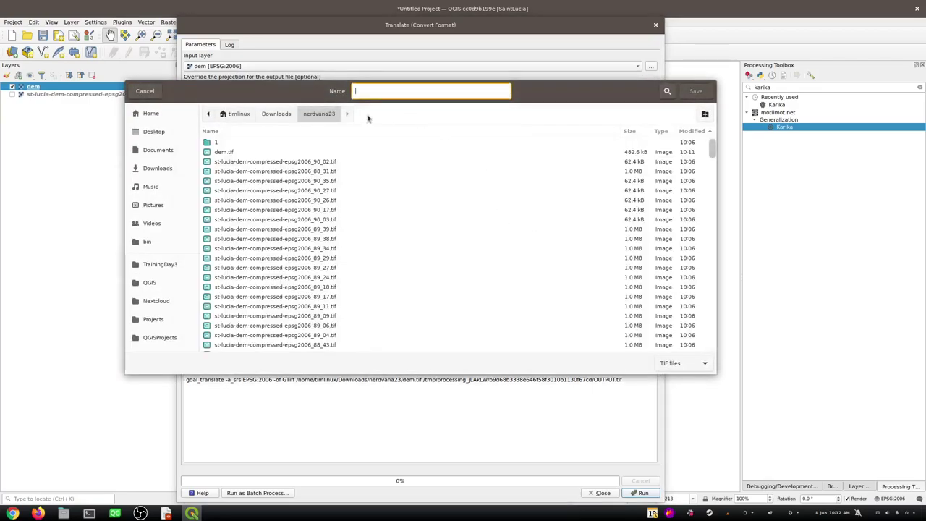
pyautogui.click(702, 364)
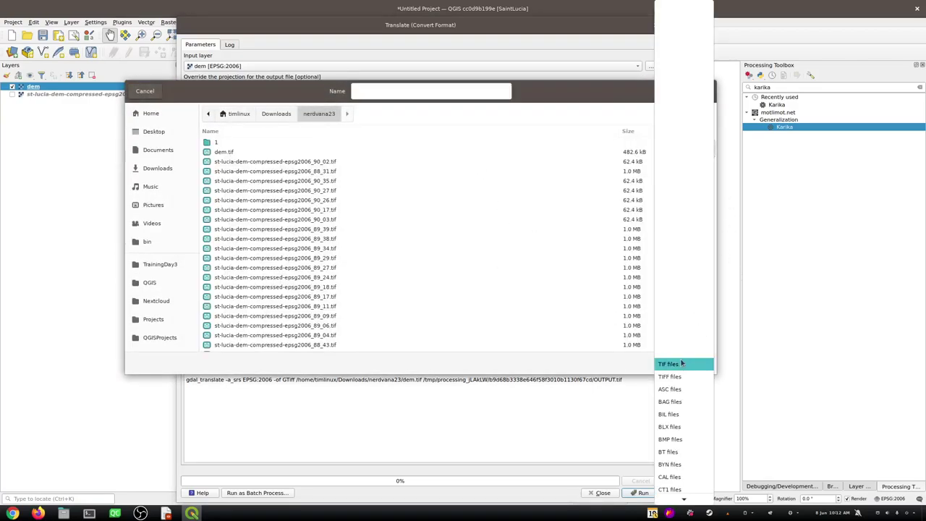
pyautogui.click(680, 390)
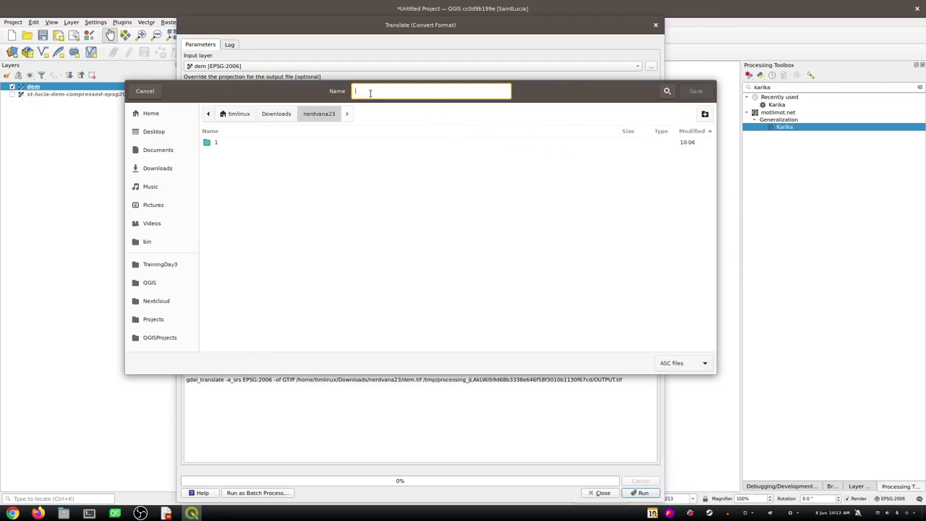
pyautogui.write('dem.asc')
pyautogui.click(687, 92)
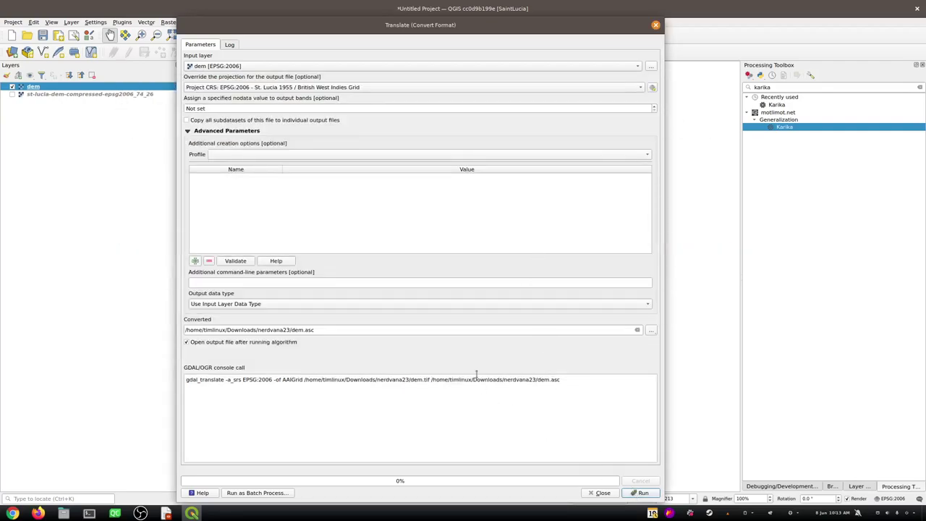
# - Switch to Firefox and search the web for "ascii" in a new tab
pyautogui.hotkey('alt', 'Tab')
pyautogui.hotkey('alt', 'Tab')
pyautogui.hotkey('alt', 'Tab')
pyautogui.hotkey('alt', 'Tab')
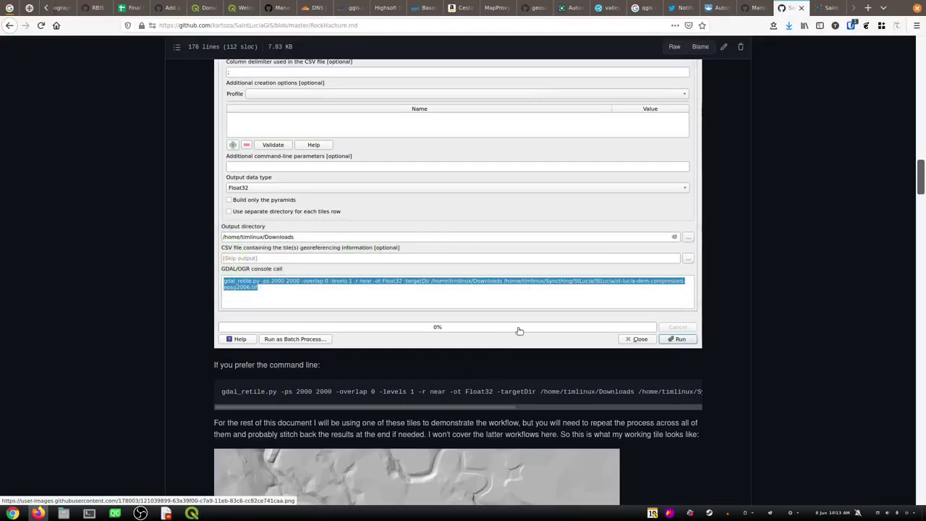
pyautogui.click(868, 7)
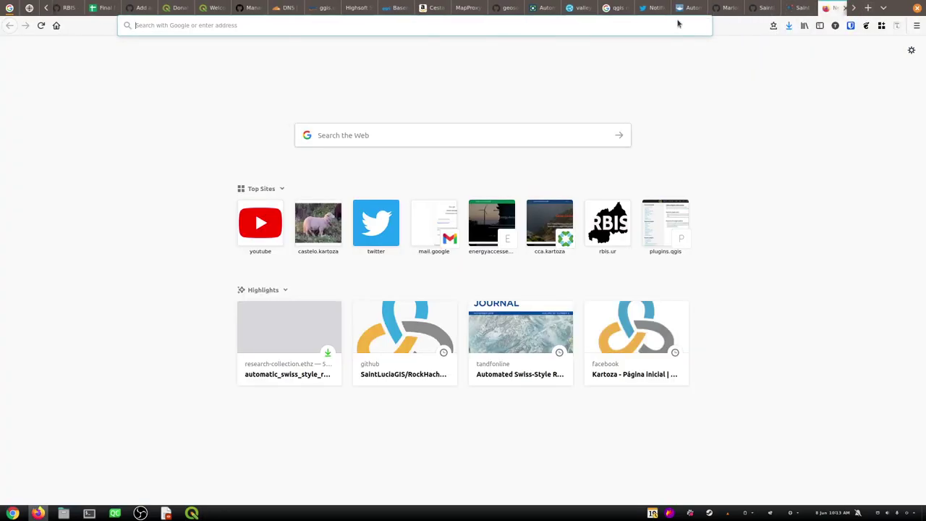
pyautogui.click(547, 31)
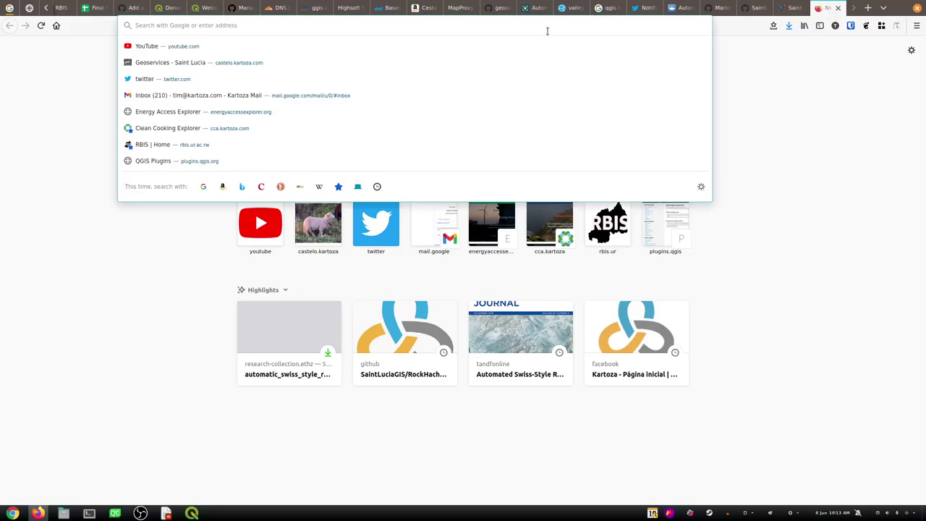
pyautogui.write('ascii')
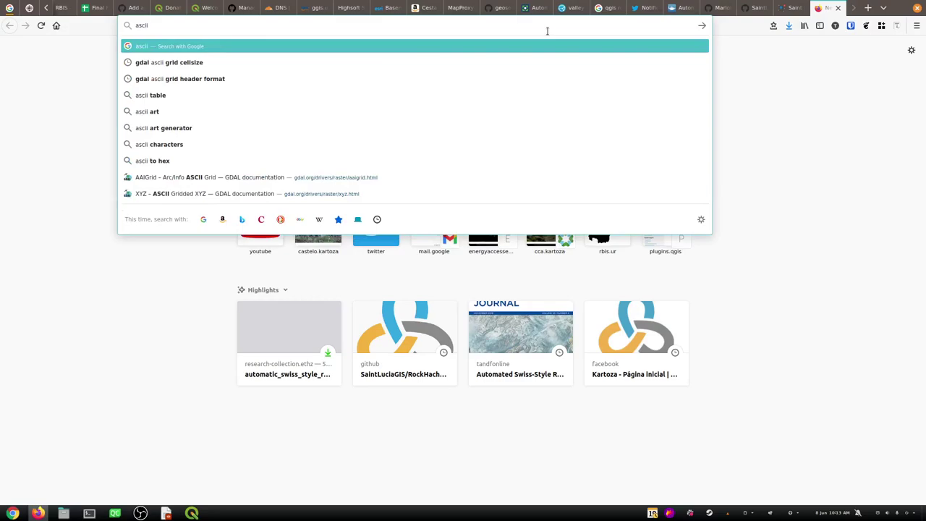
pyautogui.press('Return')
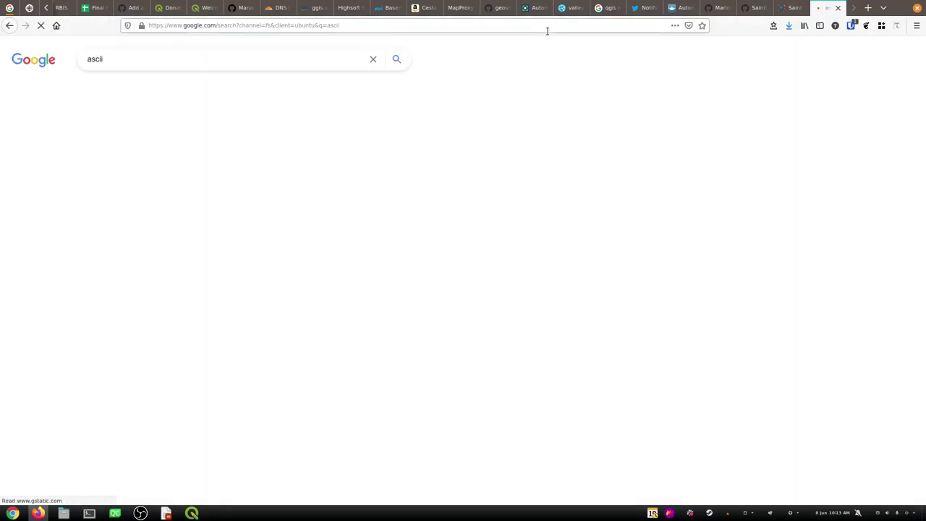
# - Open the Wikipedia article on ASCII and enlarge its USASCII code chart to examine it
pyautogui.click(137, 144)
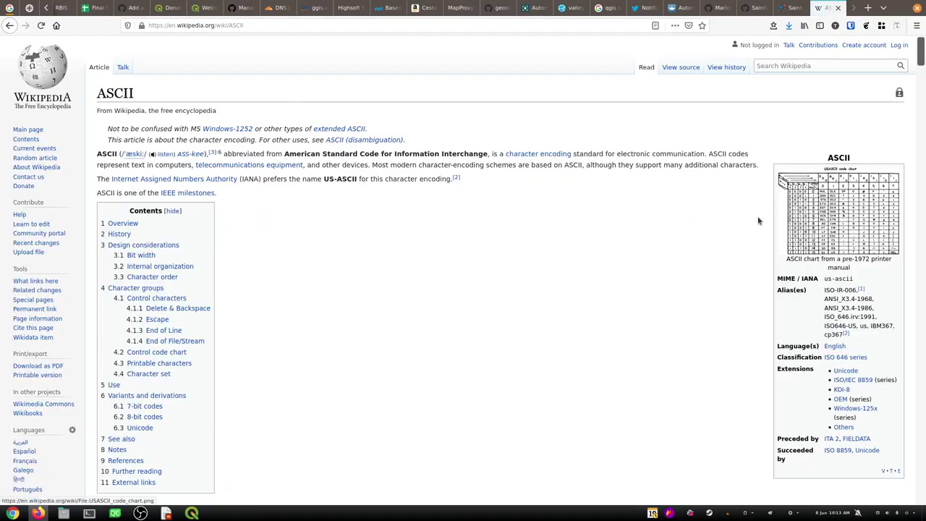
pyautogui.click(852, 210)
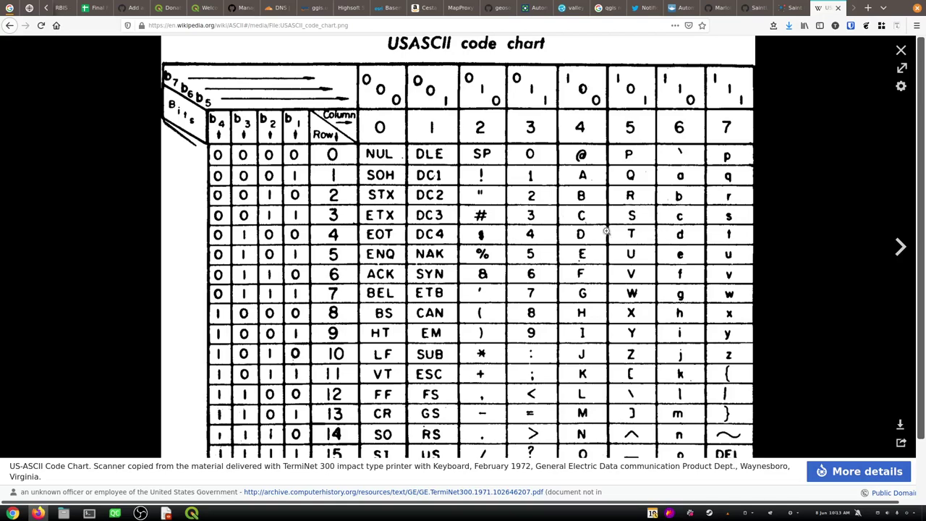
pyautogui.scroll(-1, 552, 227)
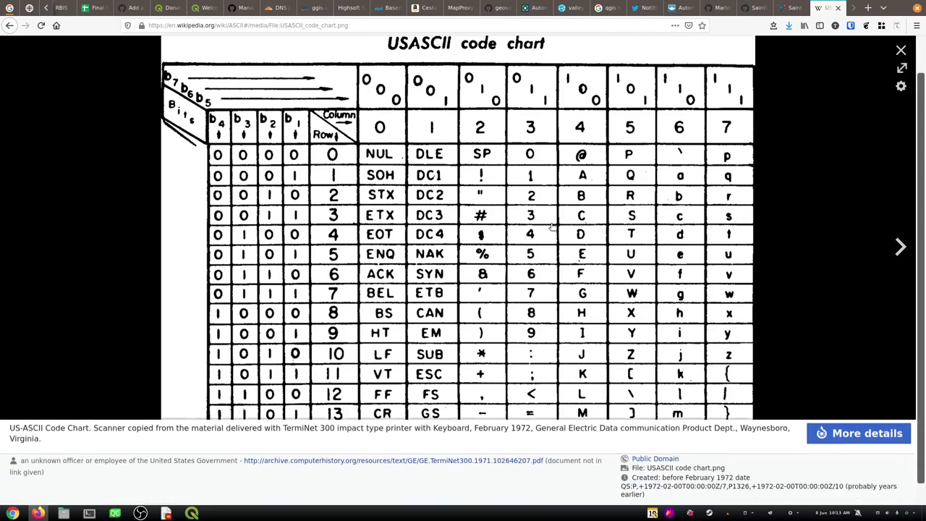
pyautogui.scroll(1, 552, 226)
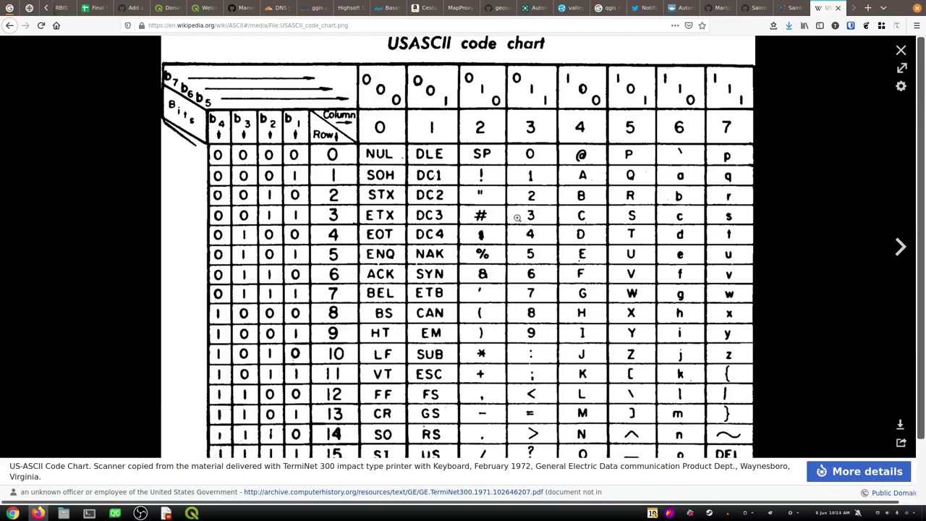
pyautogui.hotkey('alt', 'Tab')
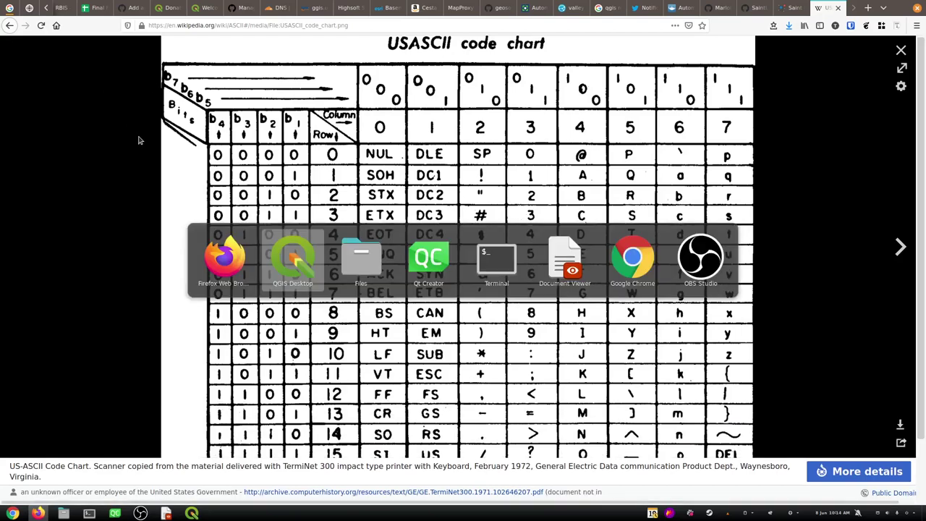
pyautogui.hotkey('alt', 'Tab')
pyautogui.hotkey('alt', 'Tab')
pyautogui.hotkey('alt', 'Tab')
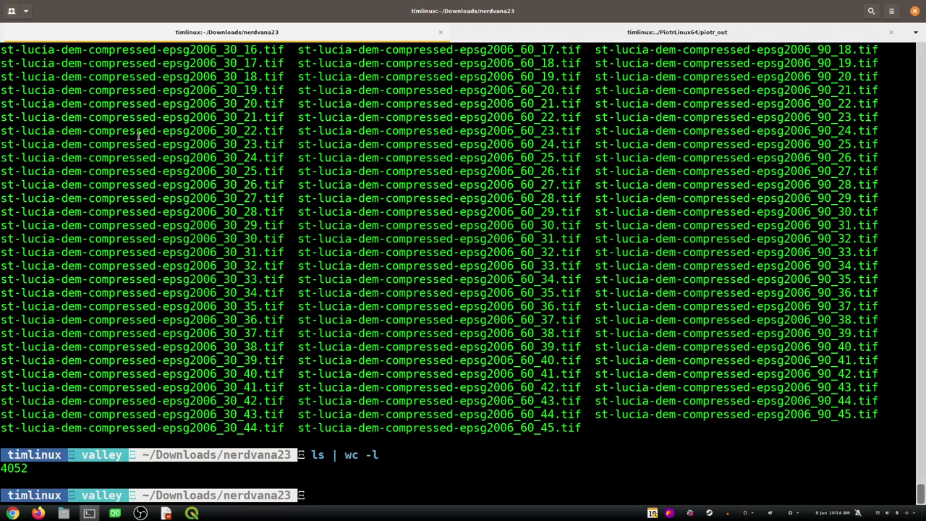
pyautogui.write('vim de')
pyautogui.press('Tab')
pyautogui.press('BackSpace')
pyautogui.press('BackSpace')
pyautogui.press('BackSpace')
pyautogui.press('BackSpace')
pyautogui.write('a')
pyautogui.press('BackSpace')
pyautogui.press('BackSpace')
pyautogui.press('BackSpace')
pyautogui.press('BackSpace')
pyautogui.press('BackSpace')
pyautogui.press('BackSpace')
pyautogui.press('BackSpace')
pyautogui.press('BackSpace')
pyautogui.press('BackSpace')
# - Switch back to QGIS, highlight the gdal_translate console command, and run the conversion of dem.tif to dem.asc
pyautogui.hotkey('alt', 'Tab')
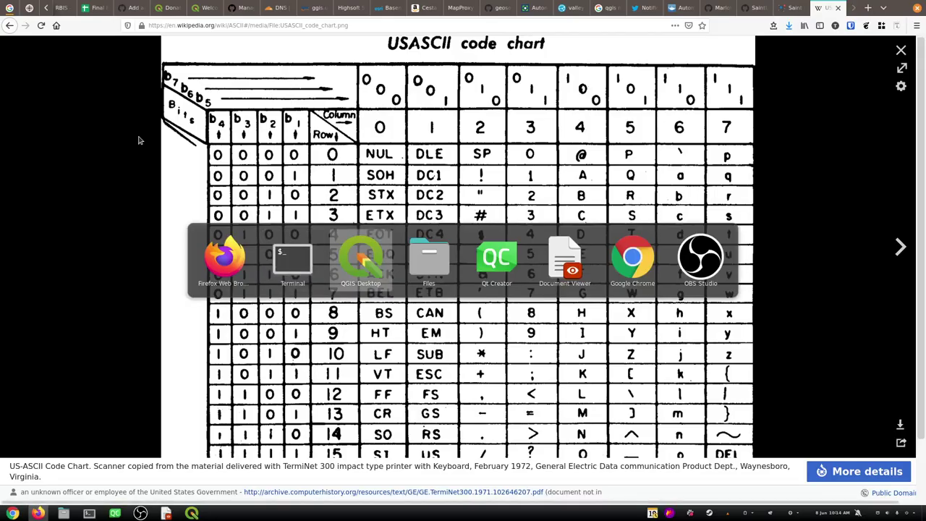
pyautogui.hotkey('alt', 'Tab')
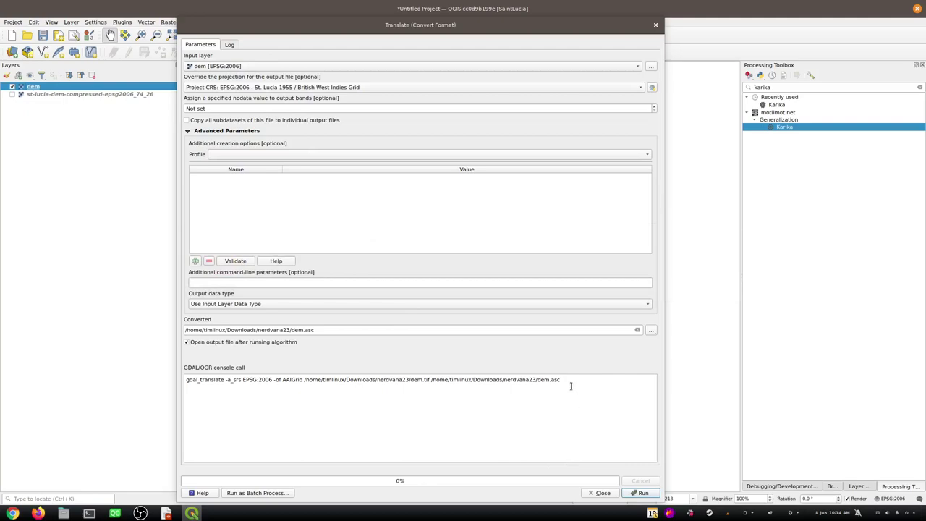
pyautogui.moveTo(560, 384); pyautogui.dragTo(307, 369)
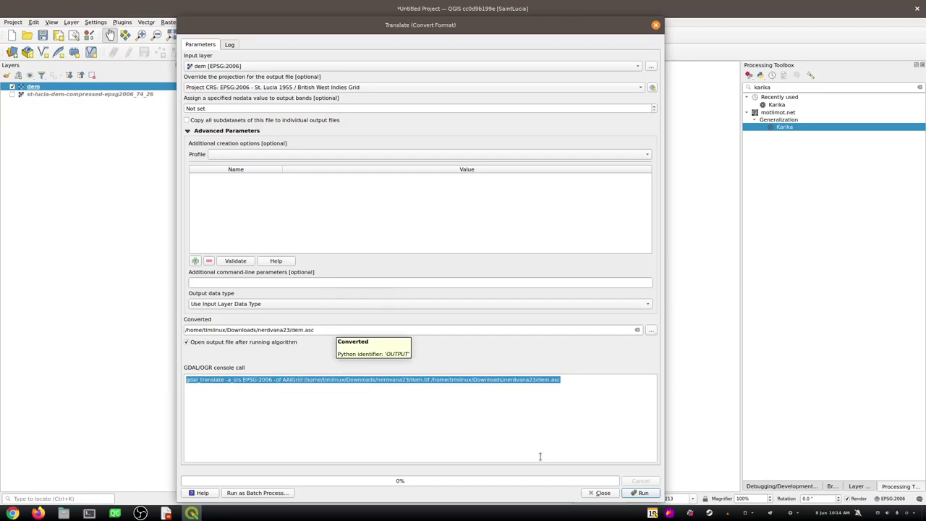
pyautogui.click(638, 494)
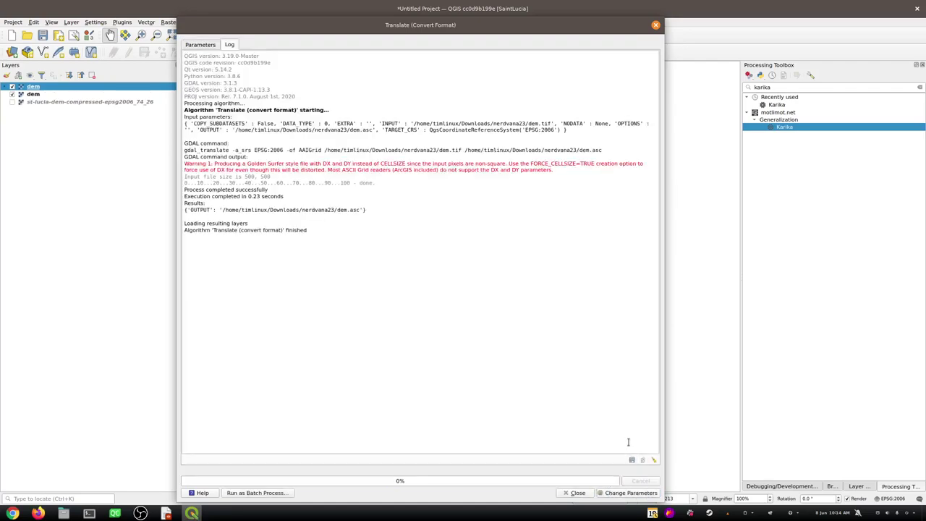
# - Switch to the terminal and open dem.asc in vim
pyautogui.hotkey('alt', 'Tab')
pyautogui.hotkey('alt', 'Tab')
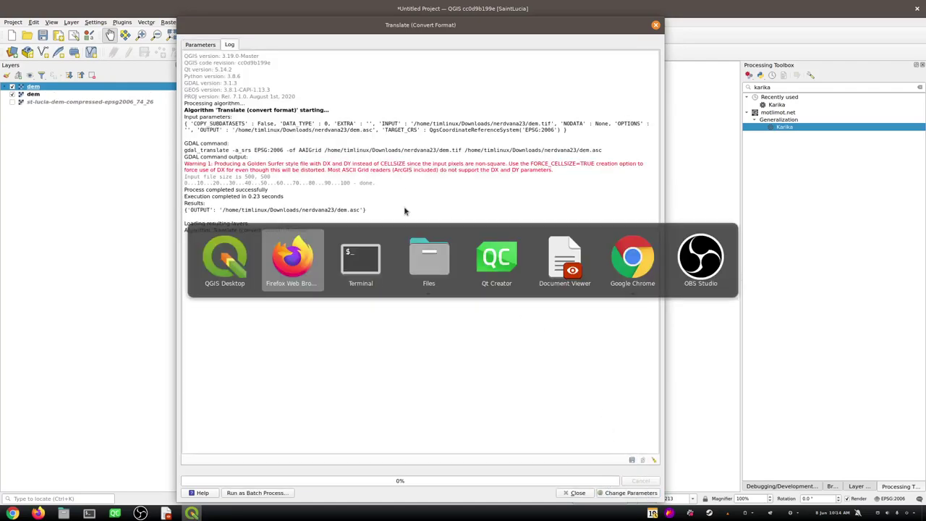
pyautogui.write('vim ')
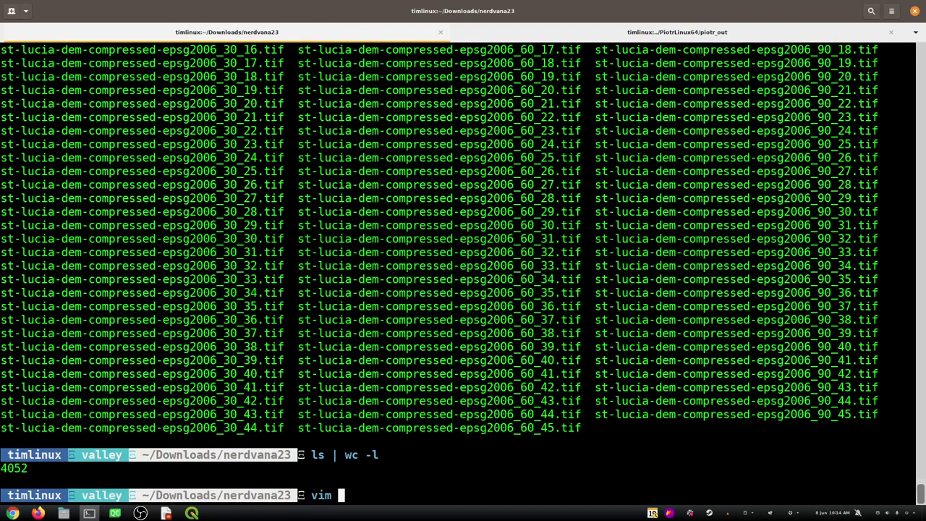
pyautogui.write('dem..sc')
pyautogui.press('Return')
# - Look through the start of dem.asc, going down into the elevation values and back up to the first line
pyautogui.press('Down')
pyautogui.press('Down')
pyautogui.press('Down')
pyautogui.press('Down')
pyautogui.press('Down')
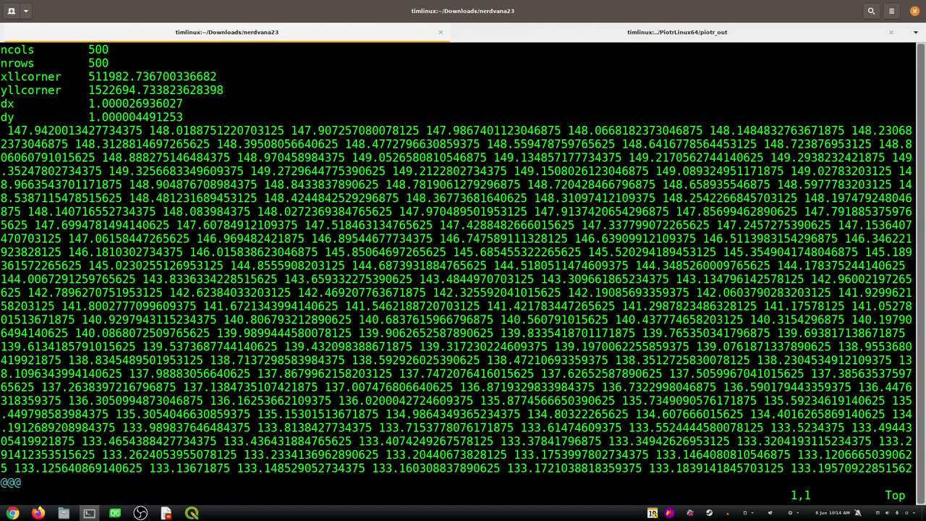
pyautogui.scroll(-2, 463, 260)
pyautogui.press('Up')
pyautogui.press('Up')
pyautogui.press('Up')
pyautogui.press('Up')
pyautogui.press('Up')
pyautogui.press('Up')
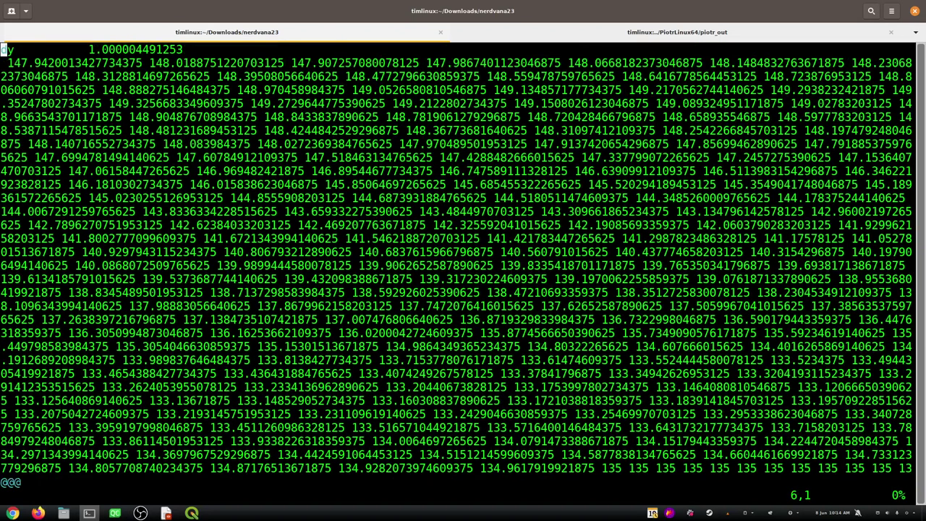
pyautogui.press('Down')
pyautogui.press('Up')
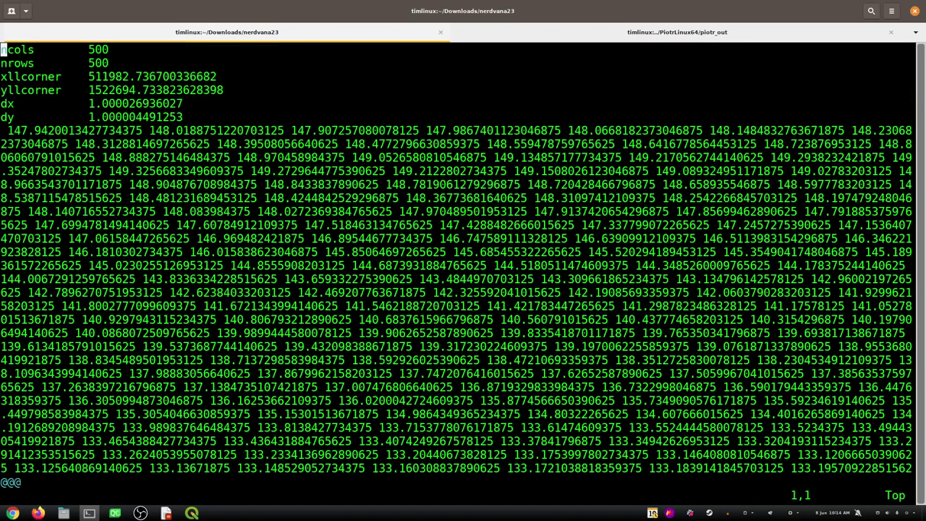
# - Examine the header of dem.asc from ncols to the cell size entries, and highlight the dx and dy lines
pyautogui.press('Right')
pyautogui.press('Right')
pyautogui.press('Down')
pyautogui.press('Down')
pyautogui.press('Down')
pyautogui.press('Down')
pyautogui.press('Down')
pyautogui.press('Up')
pyautogui.press('Up')
pyautogui.press('Up')
pyautogui.press('Up')
pyautogui.press('Up')
pyautogui.press('Down')
pyautogui.press('Down')
pyautogui.press('Right')
pyautogui.press('Right')
pyautogui.press('Right')
pyautogui.press('Right')
pyautogui.press('Right')
pyautogui.press('Right')
pyautogui.press('Right')
pyautogui.press('Right')
pyautogui.press('Right')
pyautogui.press('Right')
pyautogui.press('Right')
pyautogui.press('Down')
pyautogui.press('Up')
pyautogui.press('Down')
pyautogui.press('Down')
pyautogui.press('Right')
pyautogui.press('Left')
pyautogui.press('Right')
pyautogui.press('Down')
pyautogui.press('Left')
pyautogui.press('Right')
pyautogui.press('Up')
pyautogui.moveTo(197, 116); pyautogui.dragTo(9, 103)
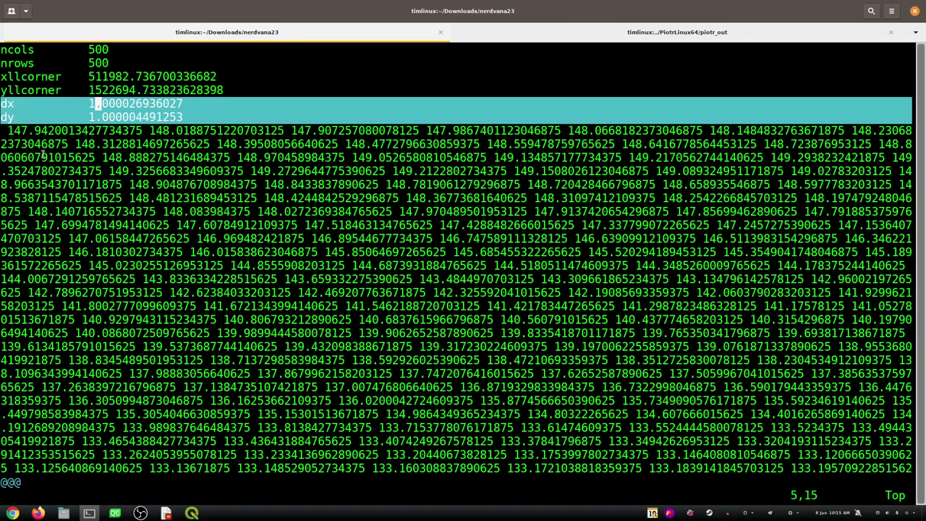
# - Switch to Firefox and search the web for "gdal_translate CELLSIZE"
pyautogui.hotkey('alt', 'Tab')
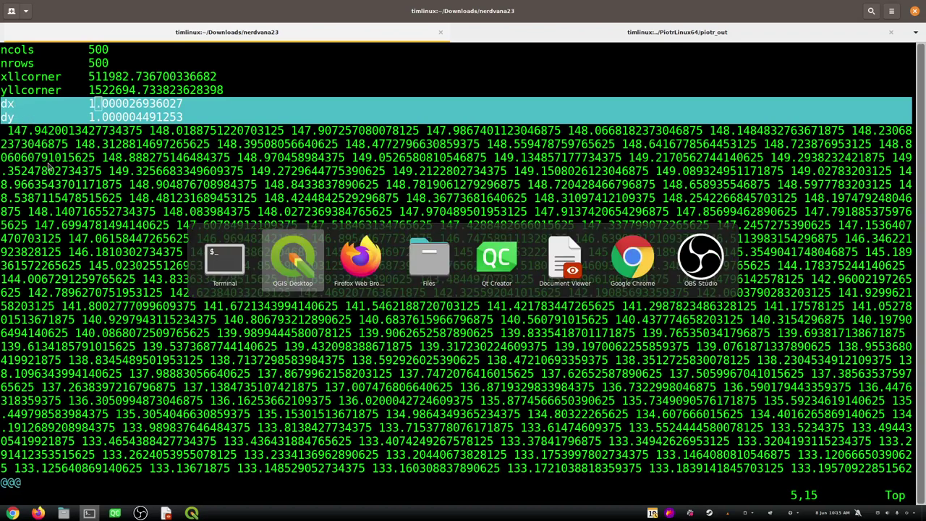
pyautogui.hotkey('alt', 'Tab')
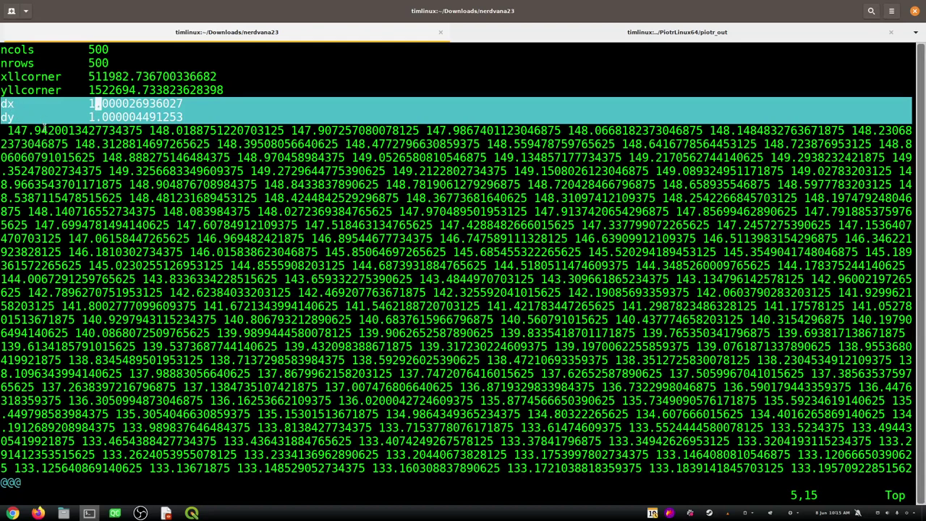
pyautogui.hotkey('alt', 'Tab')
pyautogui.hotkey('alt', 'Tab')
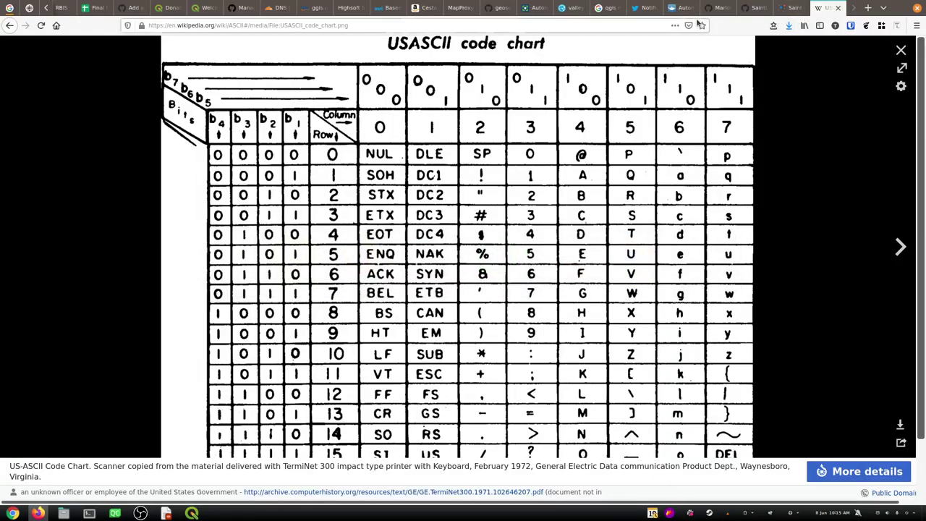
pyautogui.click(613, 22)
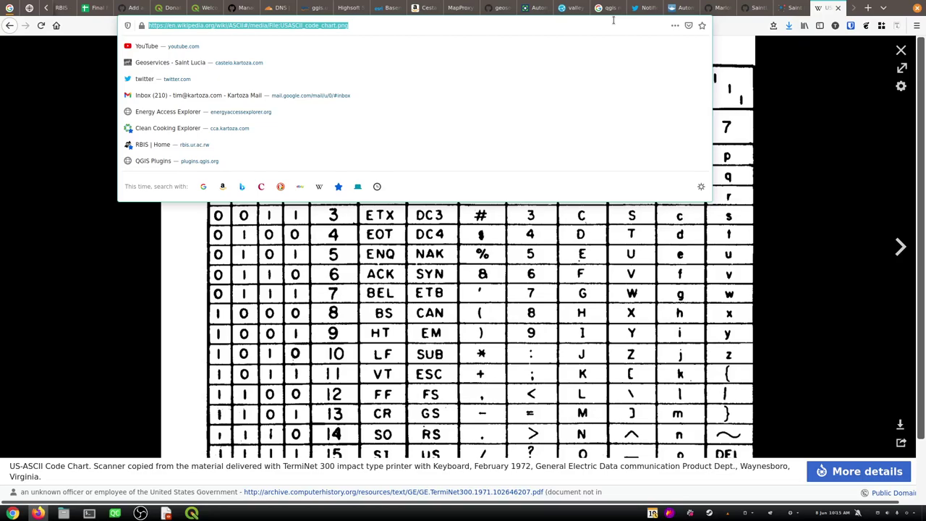
pyautogui.write('gdal')
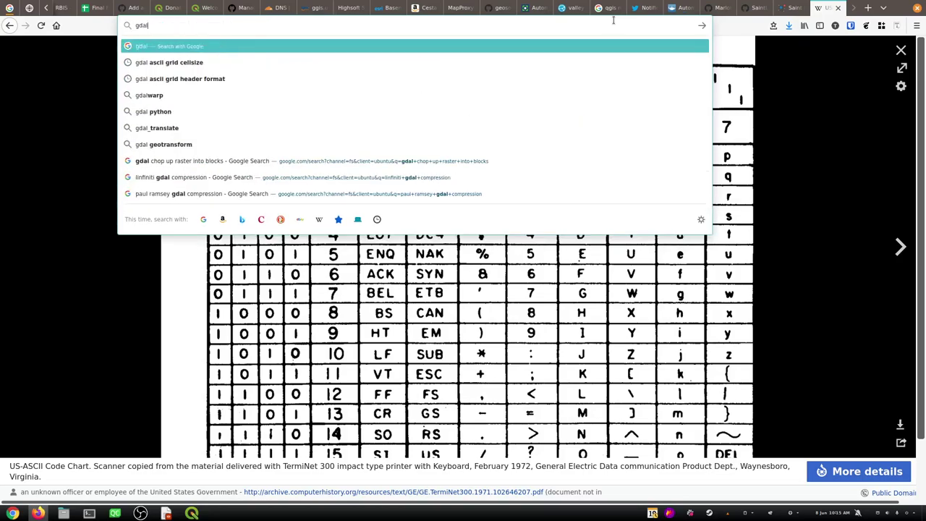
pyautogui.write('_translate')
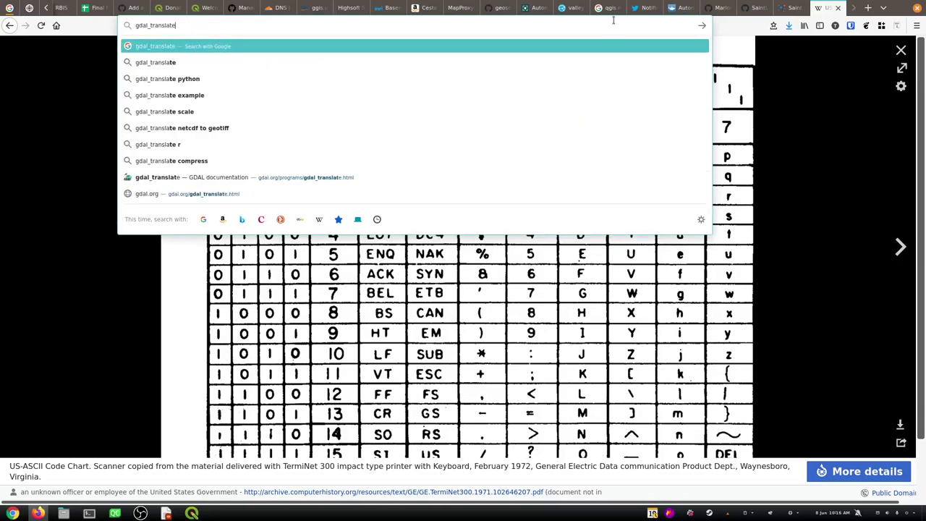
pyautogui.write(' CELLSIZE')
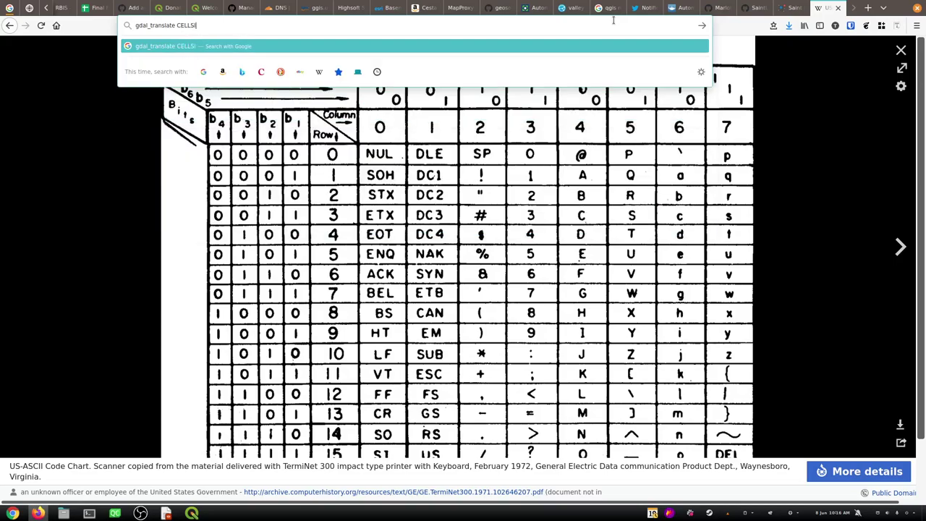
pyautogui.press('Return')
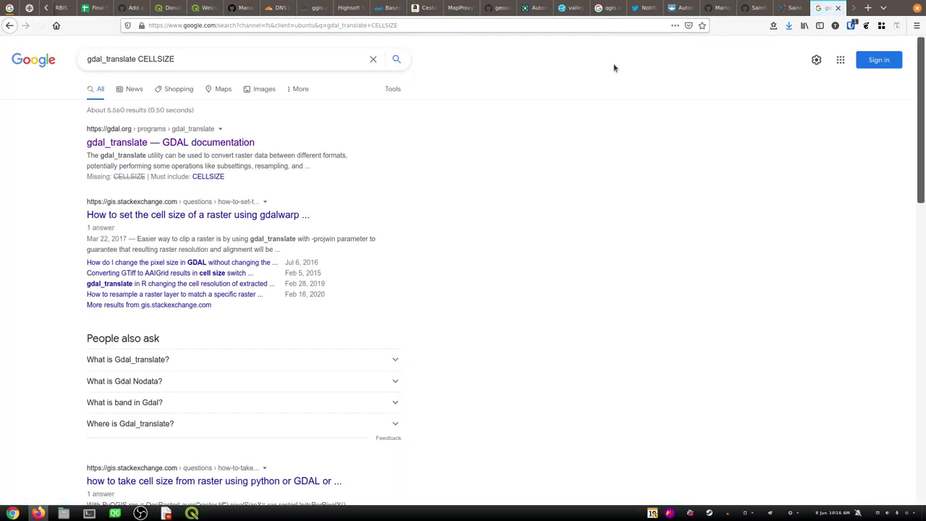
# - Check the gdal_translate GDAL documentation page, and return to look over the other search results
pyautogui.click(214, 144)
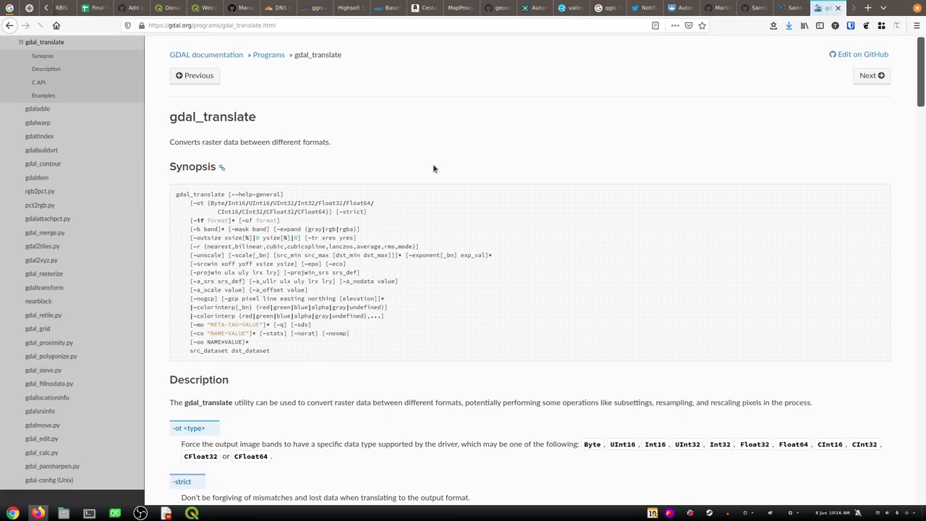
pyautogui.click(9, 25)
pyautogui.scroll(-3, 318, 299)
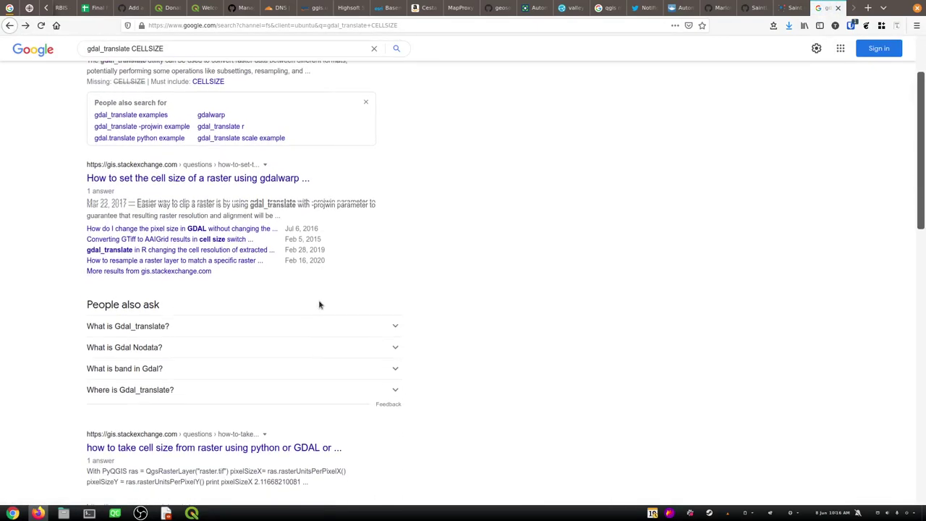
pyautogui.scroll(3, 265, 227)
# - Refine the web search to "gdal_translate CELLSIZE ascii"
pyautogui.click(210, 60)
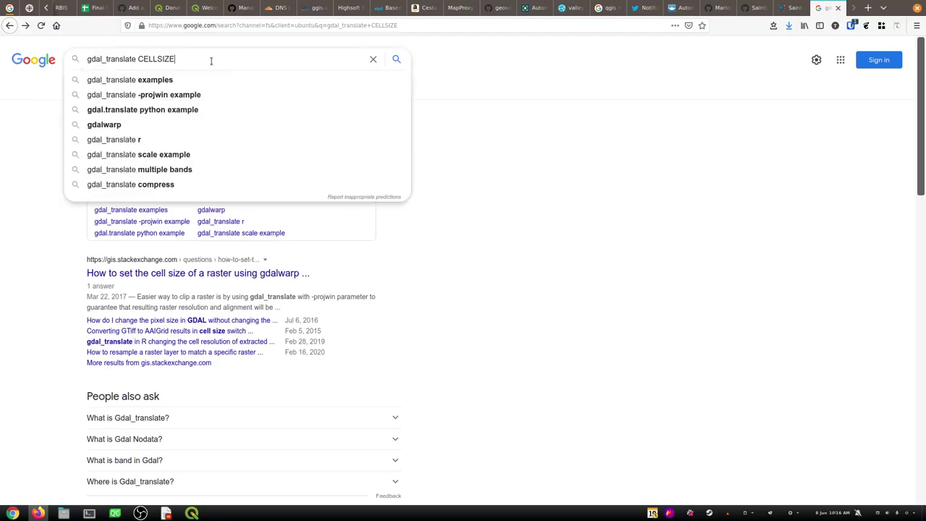
pyautogui.write('as')
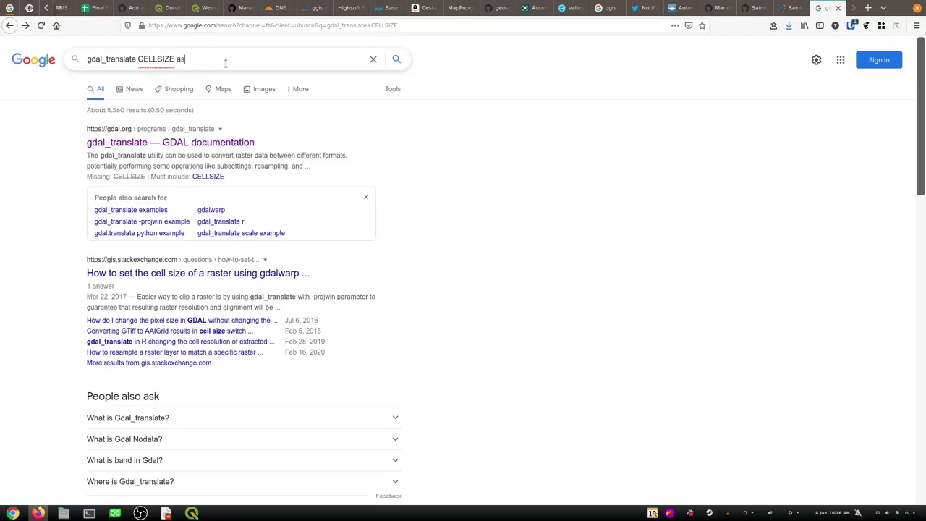
pyautogui.write('cii')
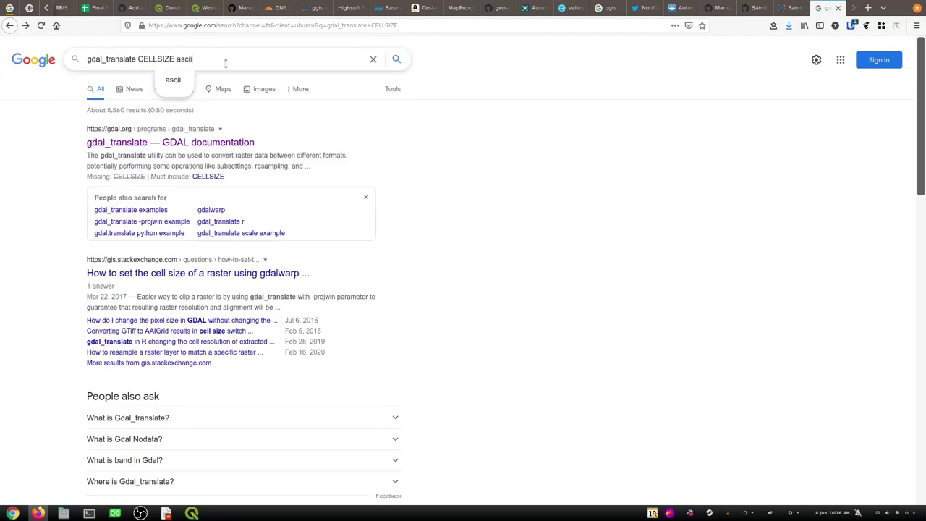
pyautogui.press('Return')
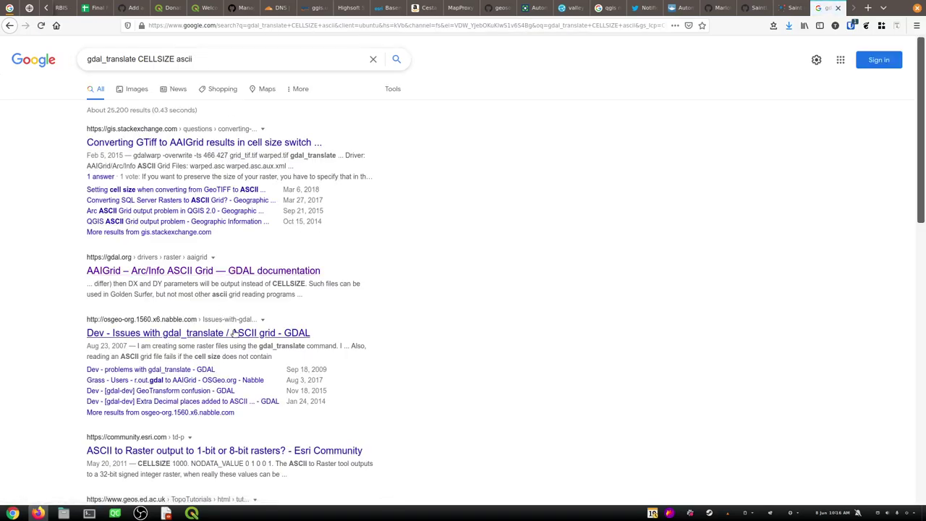
pyautogui.hotkey('alt', 'Tab')
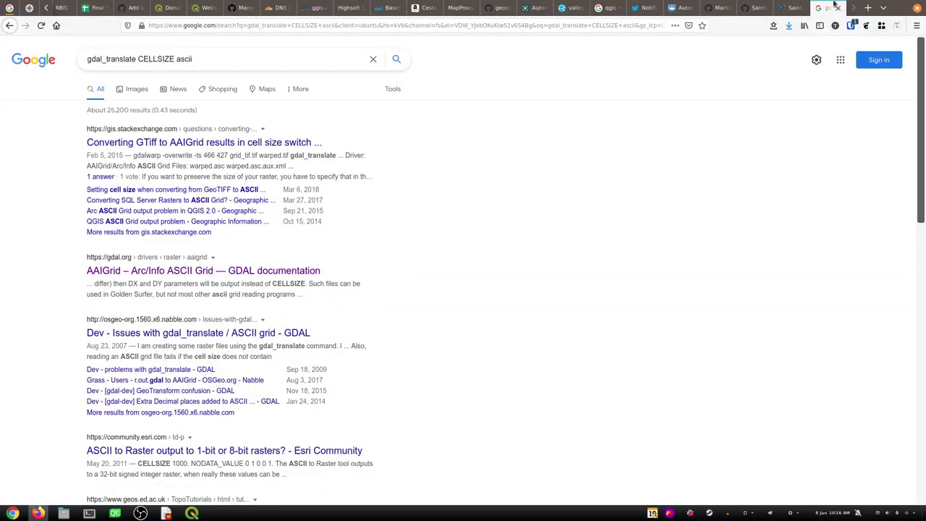
# - Switch to the RockHachure.md page on GitHub and look through it from the Retile section to the Piotr ASCII grid conversion
pyautogui.click(753, 7)
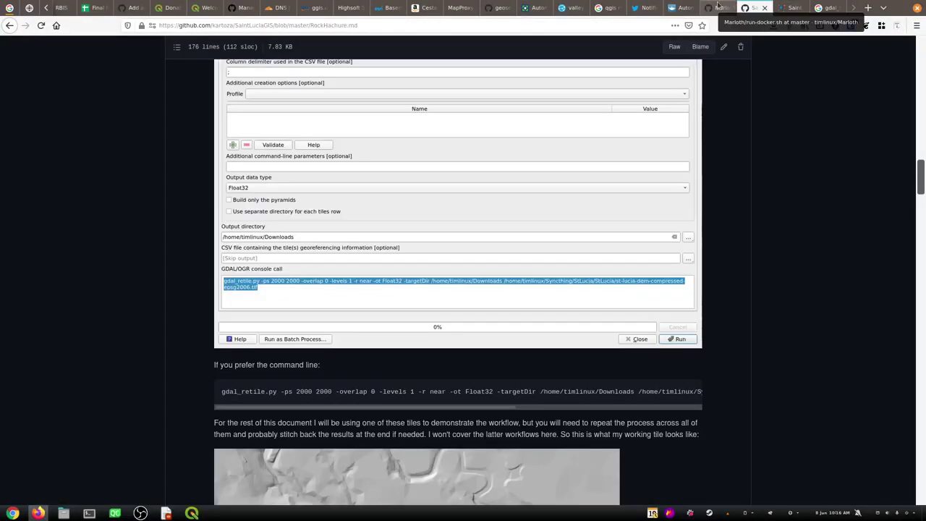
pyautogui.click(719, 8)
pyautogui.click(752, 7)
pyautogui.scroll(-5, 537, 293)
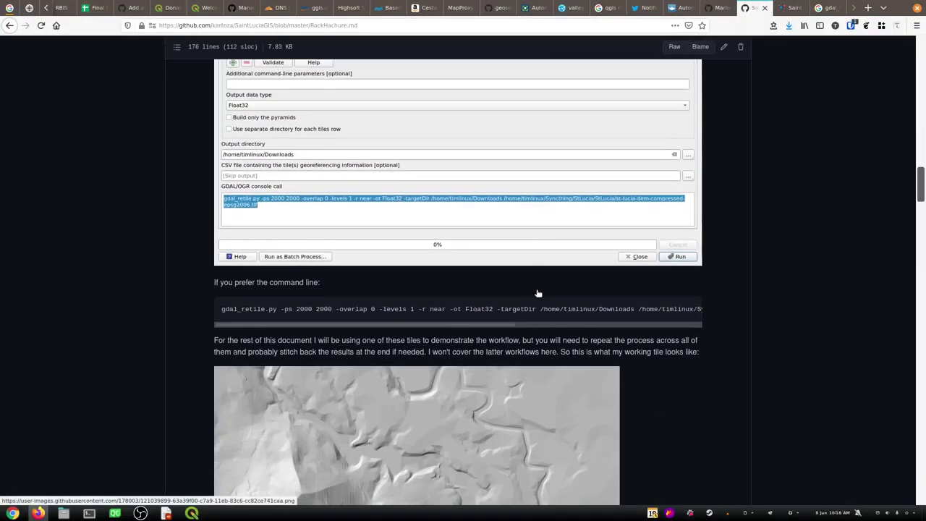
pyautogui.scroll(4, 533, 292)
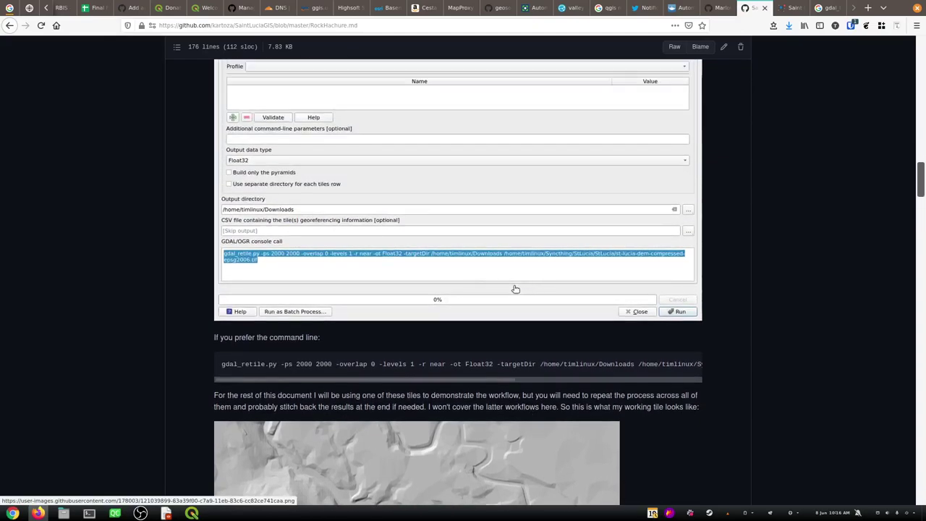
pyautogui.scroll(4, 424, 268)
pyautogui.scroll(6, 388, 222)
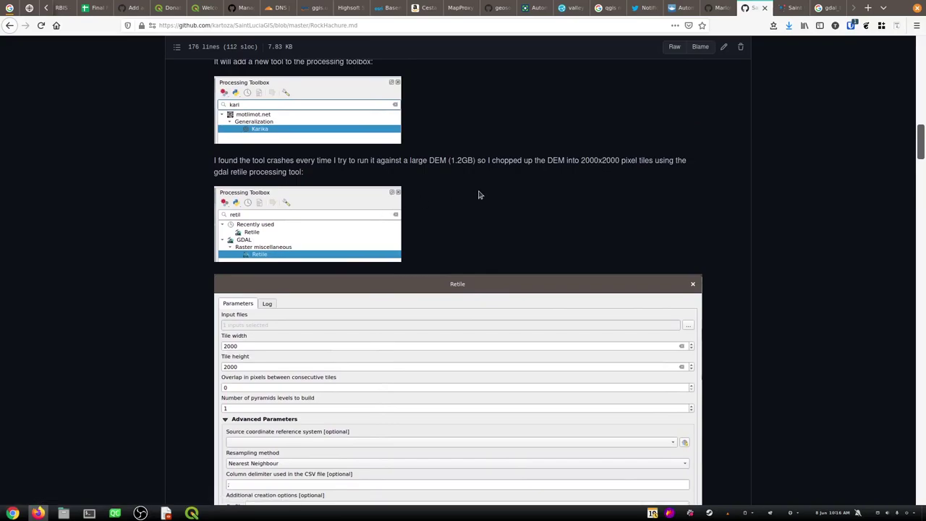
pyautogui.scroll(-10, 485, 196)
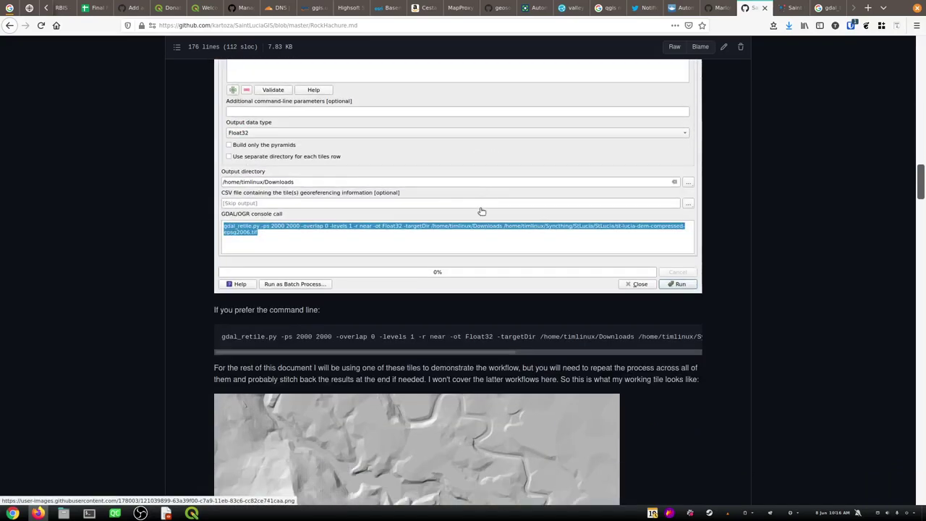
pyautogui.scroll(-1, 463, 359)
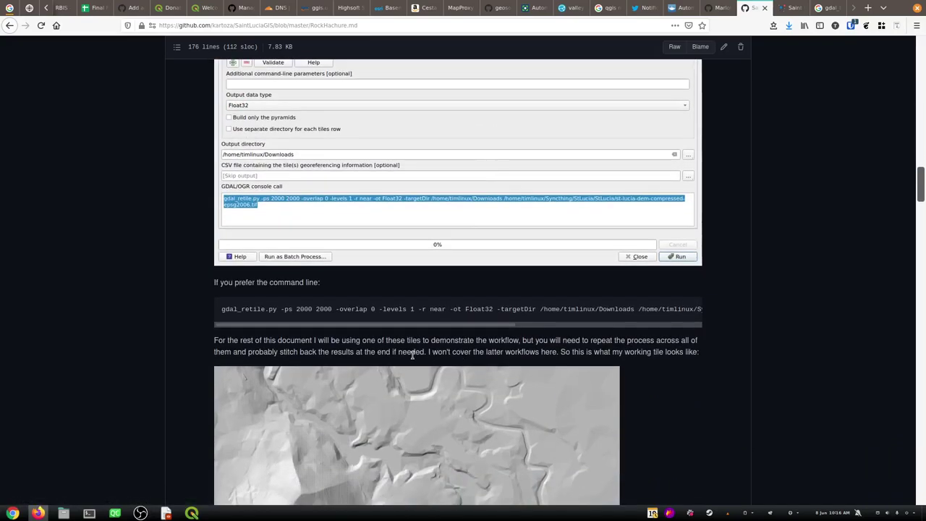
pyautogui.scroll(-10, 412, 354)
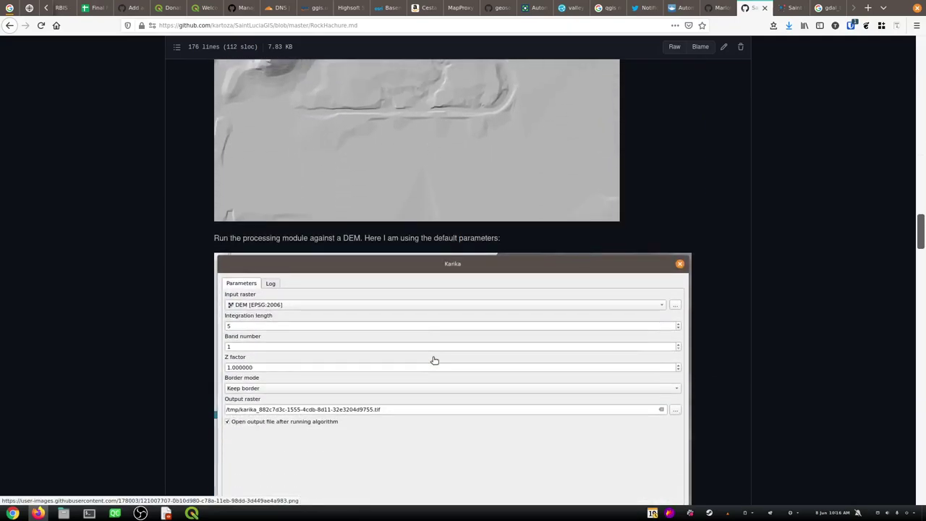
pyautogui.scroll(-5, 434, 359)
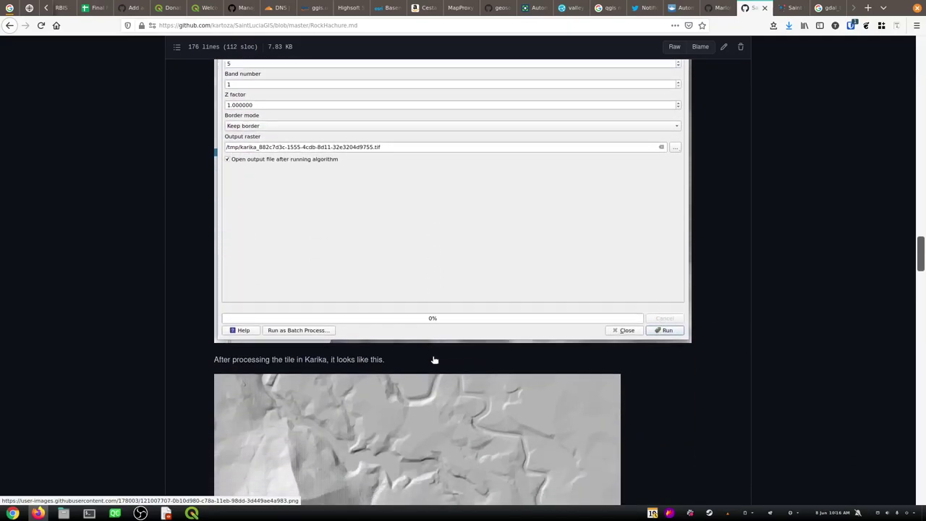
pyautogui.scroll(-8, 434, 359)
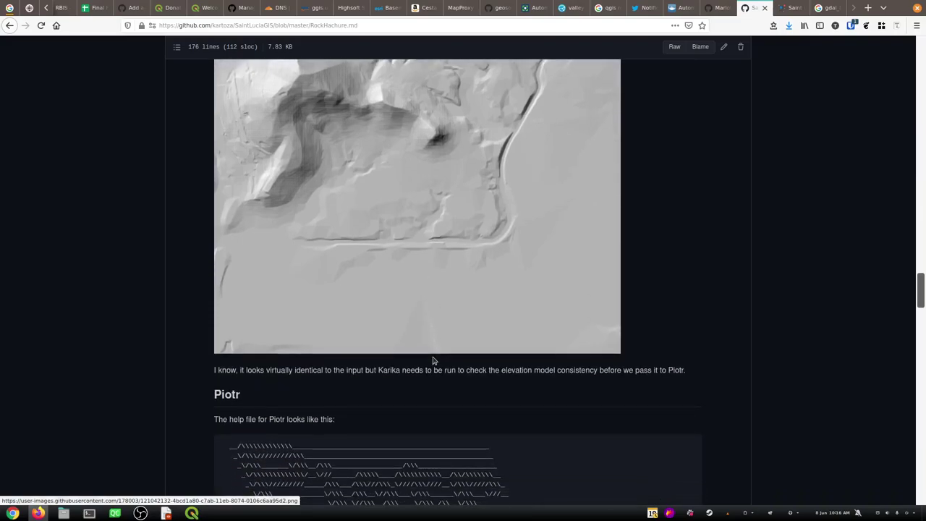
pyautogui.scroll(-5, 524, 358)
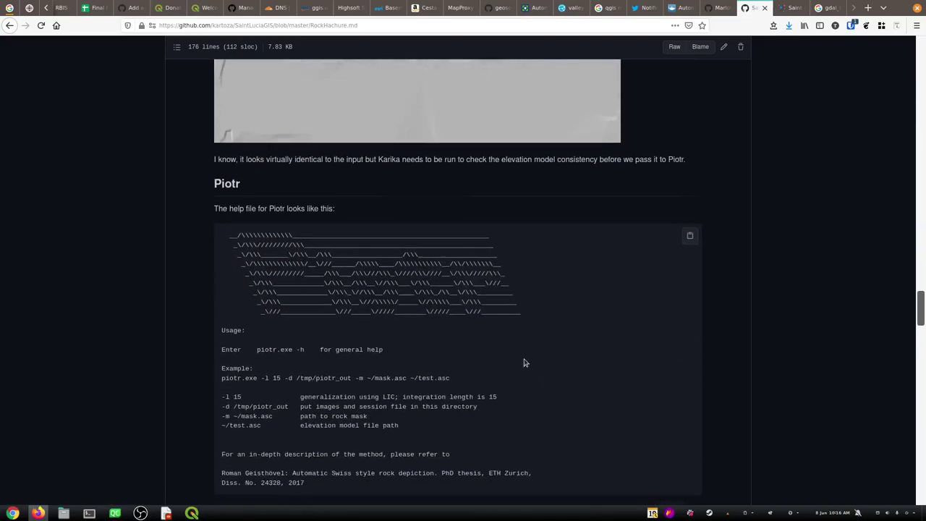
pyautogui.scroll(-5, 525, 362)
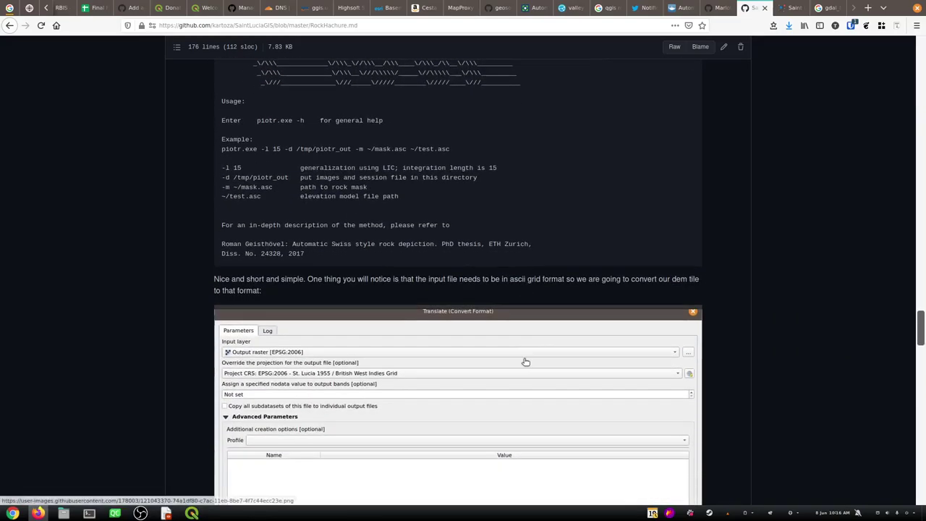
# - Find "cellsi" in RockHachure.md and copy the creation option FORCE_CELLSIZE=YES from the gdal_translate command
pyautogui.hotkey('ctrl', 'f')
pyautogui.write('cellsi')
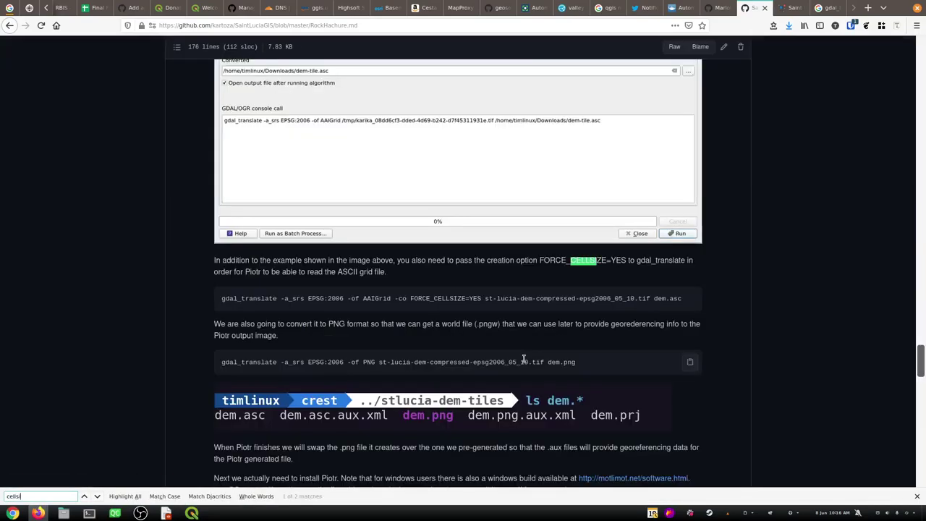
pyautogui.click(438, 274)
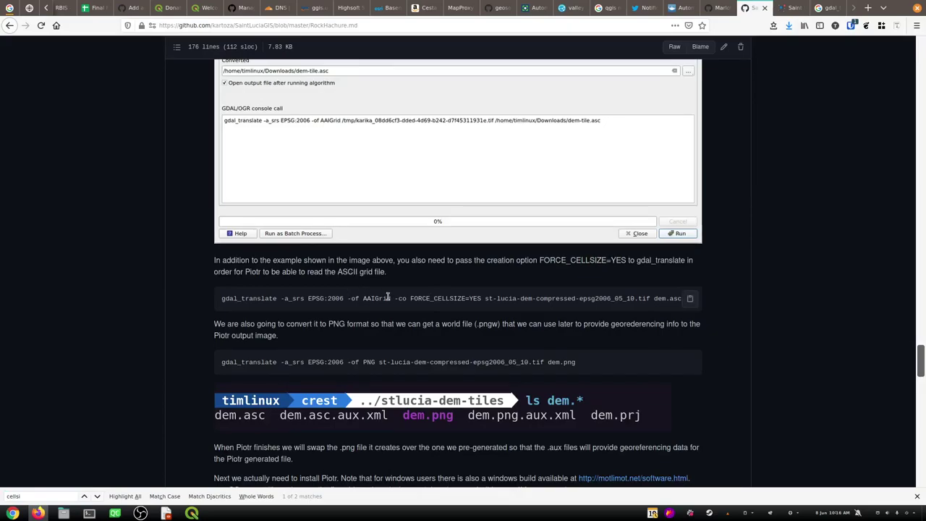
pyautogui.moveTo(394, 298); pyautogui.dragTo(420, 298)
pyautogui.moveTo(482, 298); pyautogui.dragTo(411, 298)
pyautogui.hotkey('ctrl', 'c')
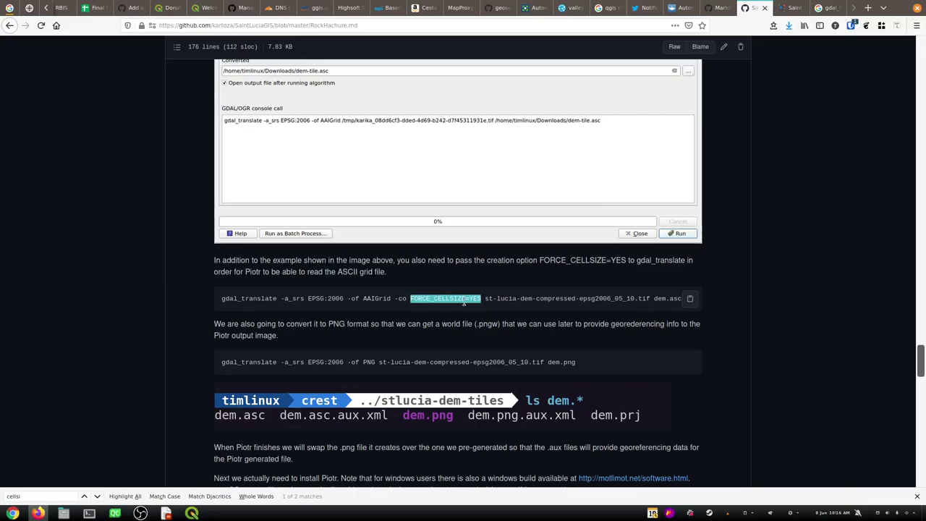
# - Return to the Google results and try to change the search to "gdal_translate FORCE_CELLSIZE=YES"
pyautogui.click(834, 8)
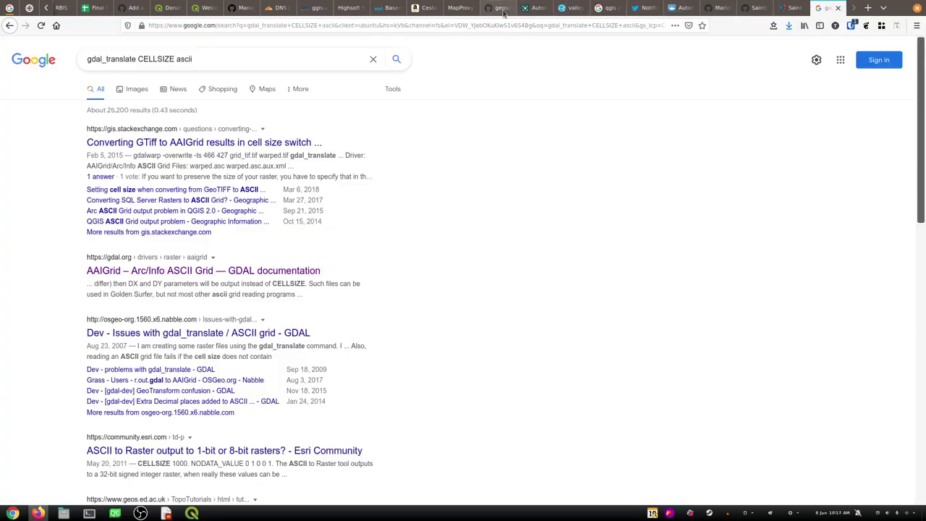
pyautogui.click(221, 58)
pyautogui.hotkey('ctrl', 'Left')
pyautogui.hotkey('ctrl', 'Left')
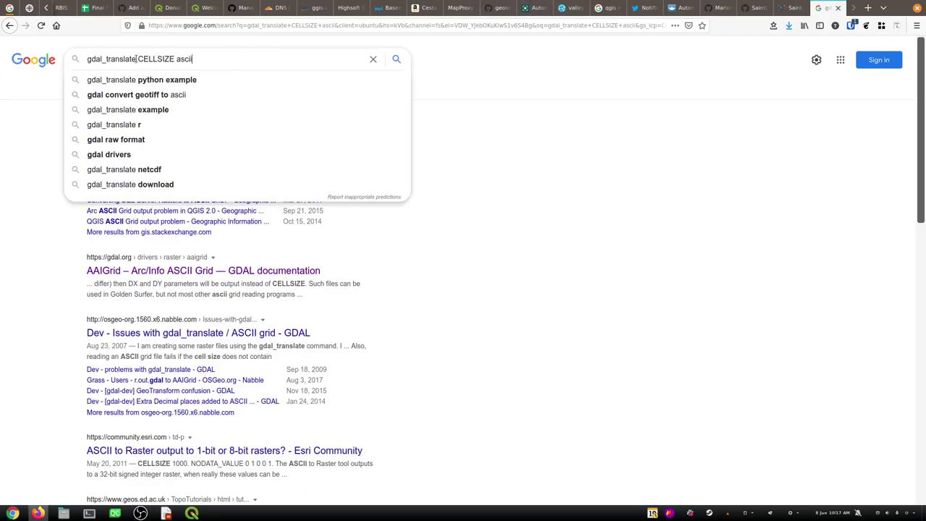
pyautogui.hotkey('shift', 'End')
pyautogui.press('BackSpace')
pyautogui.hotkey('ctrl', 'v')
pyautogui.hotkey('ctrl', 'b')
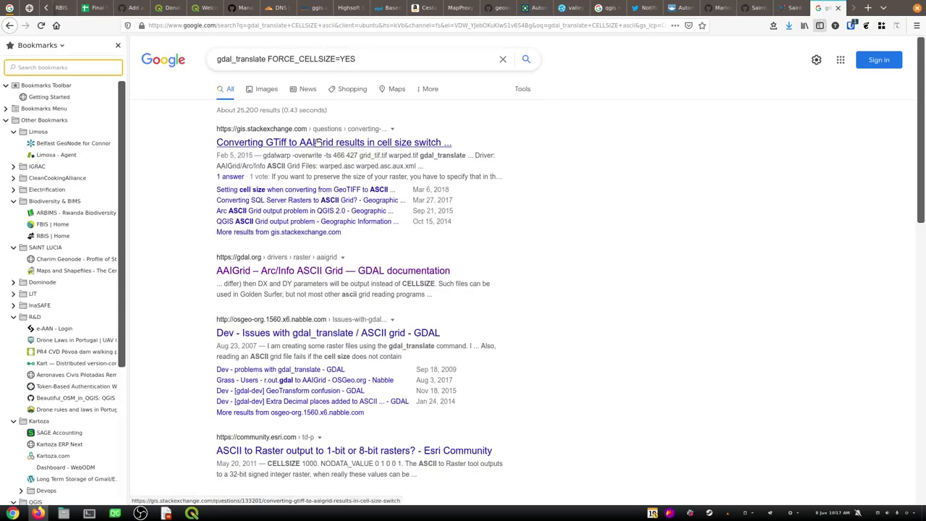
# - Open the "Converting GTiff to AAIGrid results in cell size switch" result, return to the search results and close the bookmarks sidebar
pyautogui.click(319, 142)
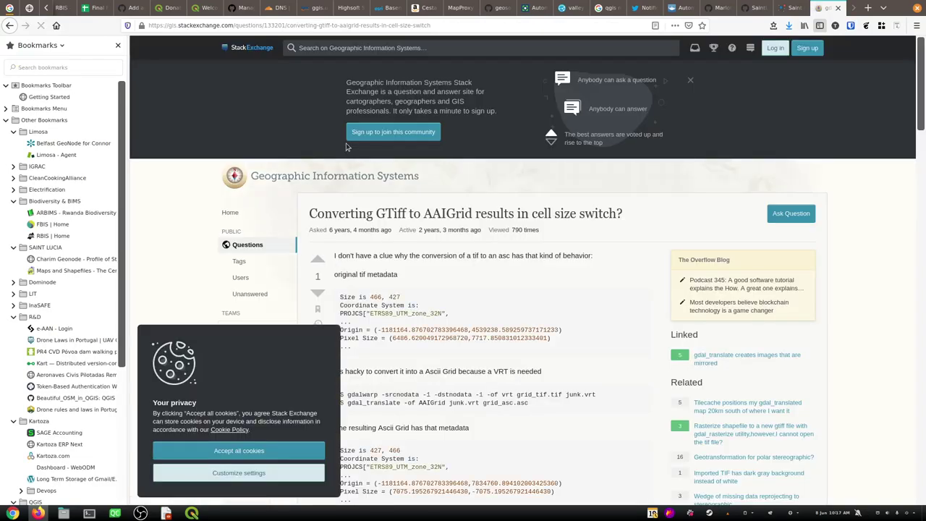
pyautogui.click(9, 25)
pyautogui.click(118, 45)
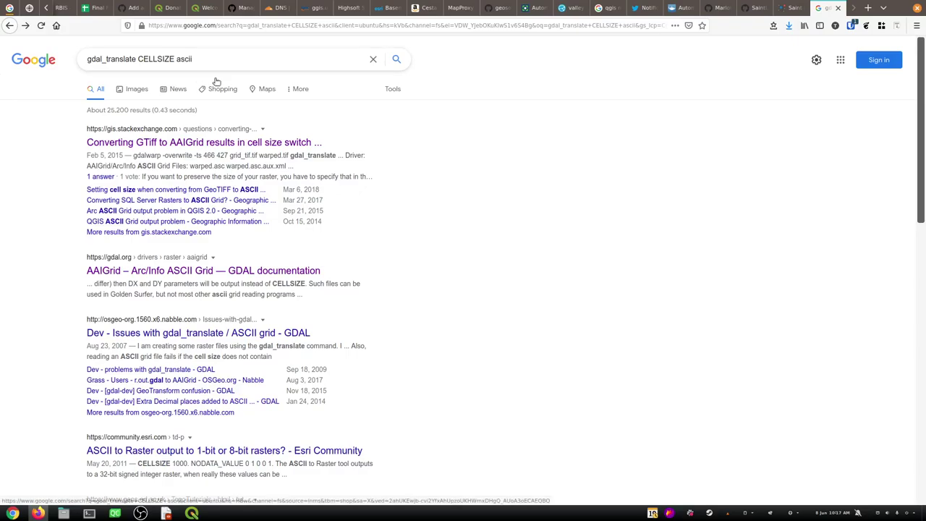
# - Search the web for "gdal CELLSIZE ascii" by replacing gdal_translate with gdal in the query
pyautogui.moveTo(136, 58); pyautogui.dragTo(86, 59)
pyautogui.write('gdal')
pyautogui.press('Return')
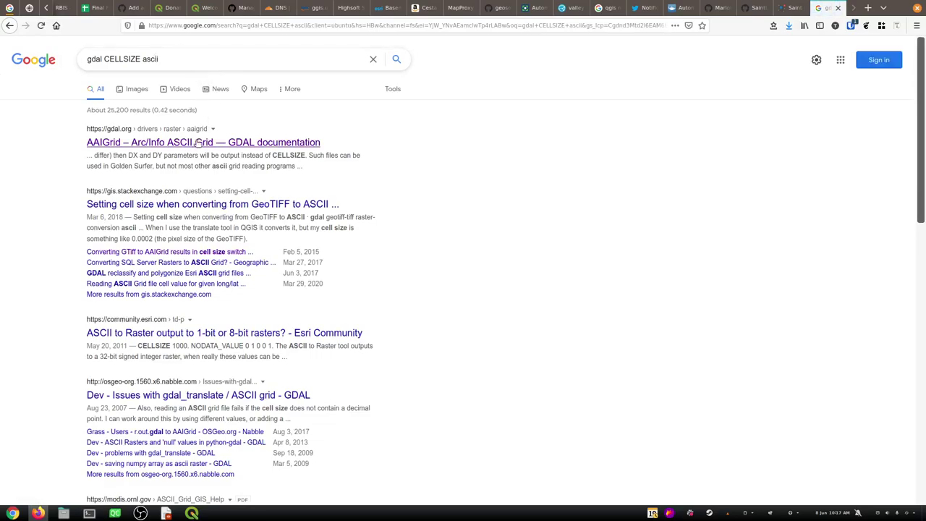
# - Open the GDAL AAIGrid driver documentation and compare its DX/DY, CELLSIZE and FORCE_CELLSIZE=YES notes with the dem.asc header in the terminal
pyautogui.click(184, 143)
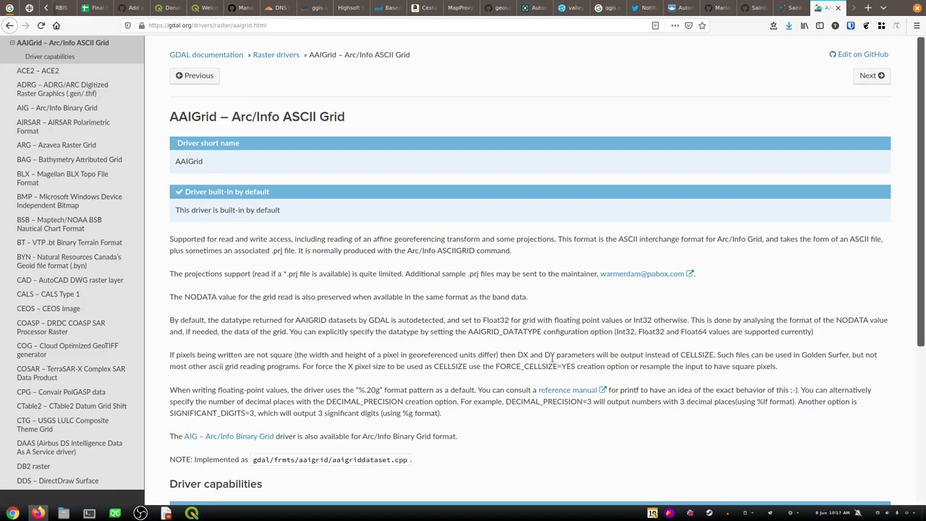
pyautogui.moveTo(555, 354); pyautogui.dragTo(516, 354)
pyautogui.hotkey('alt', 'Tab')
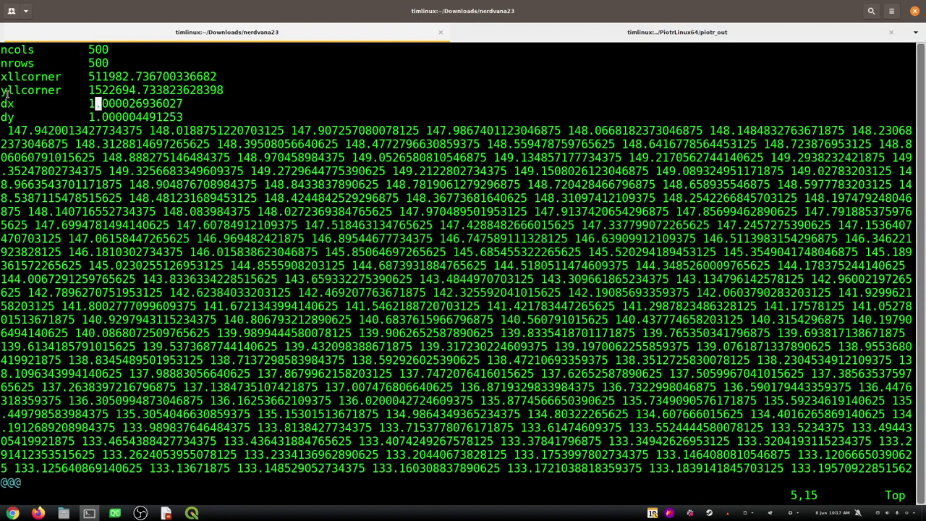
pyautogui.hotkey('alt', 'Tab')
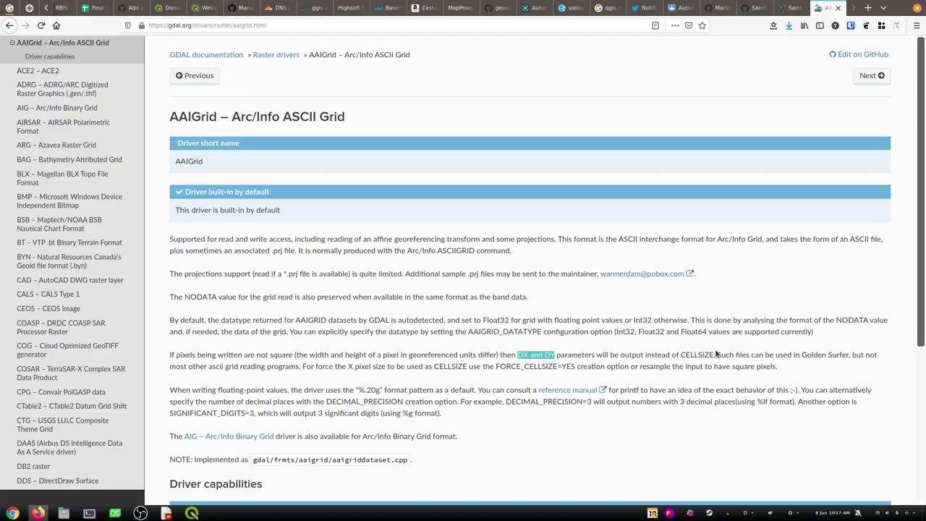
pyautogui.moveTo(715, 354); pyautogui.dragTo(682, 355)
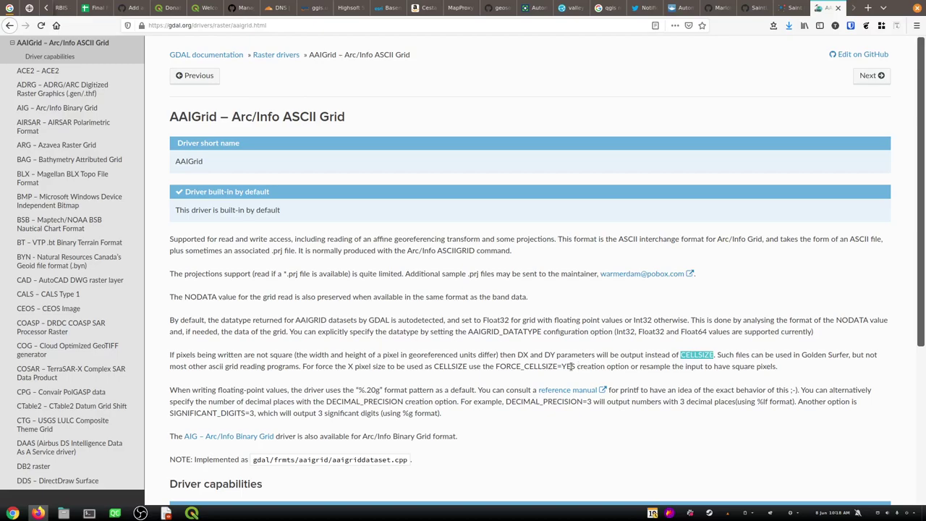
pyautogui.moveTo(576, 366); pyautogui.dragTo(496, 367)
# - Switch to QGIS, add the extra command-line parameter -co FORCE_CELLSIZE=YES to the Translate settings and rerun the conversion to dem.asc
pyautogui.hotkey('alt', 'Tab')
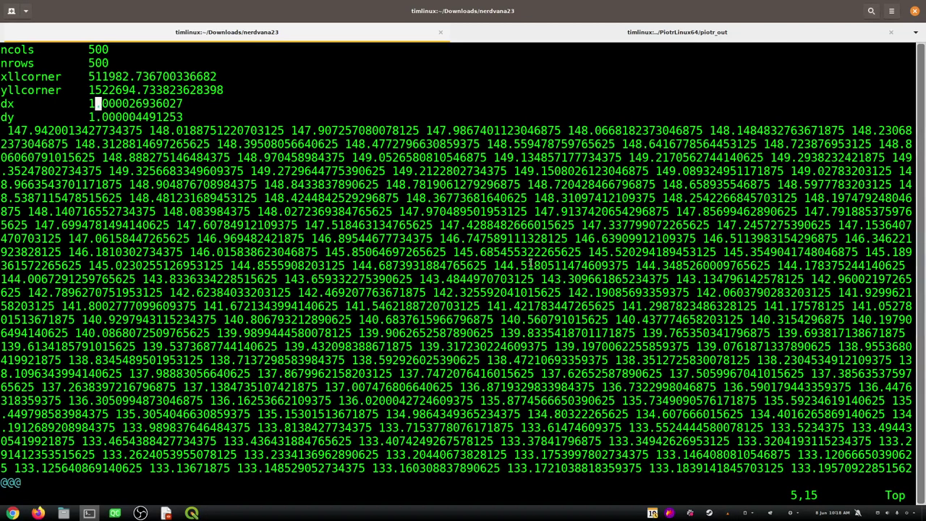
pyautogui.hotkey('alt', 'Tab')
pyautogui.press('Tab')
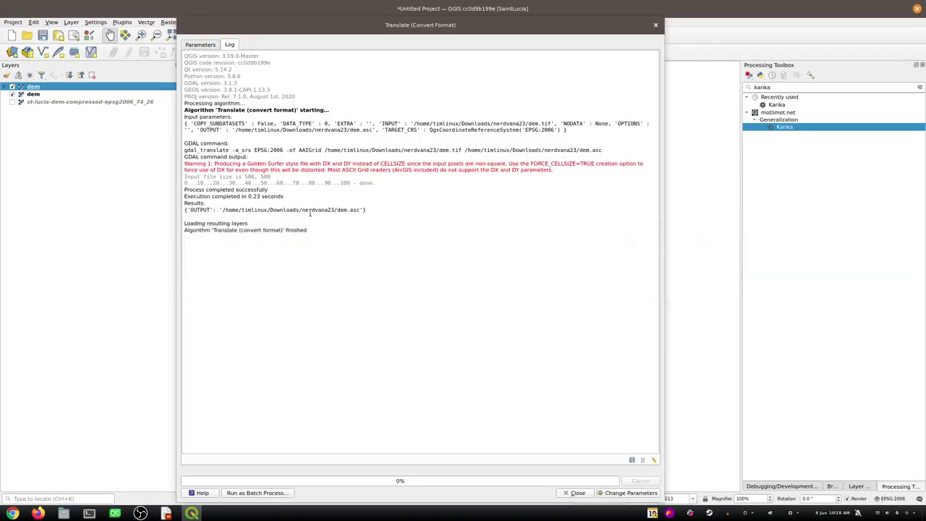
pyautogui.click(196, 47)
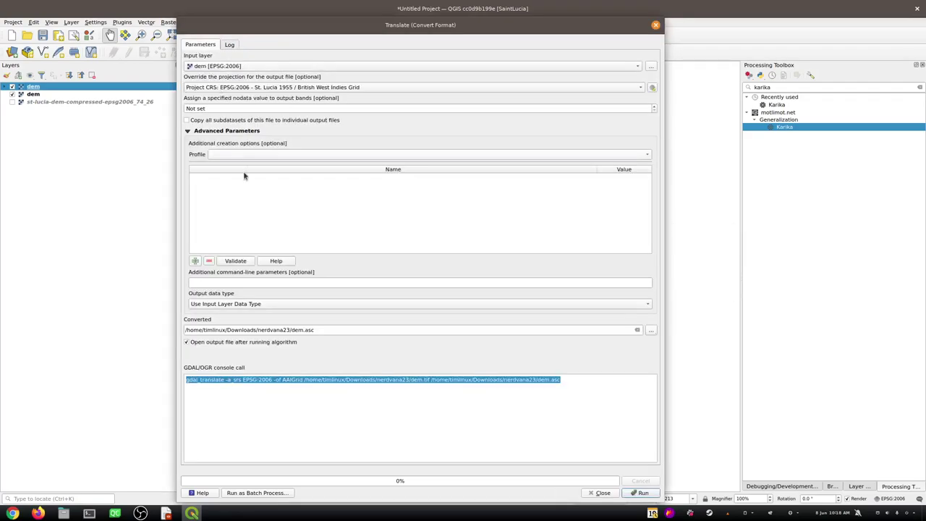
pyautogui.click(228, 283)
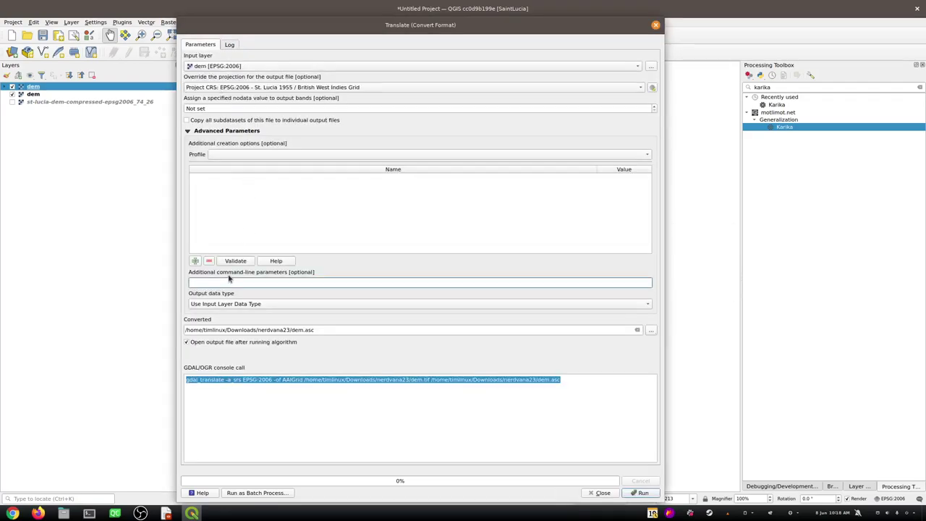
pyautogui.write('-co FORCE_CELLSIZE=YES')
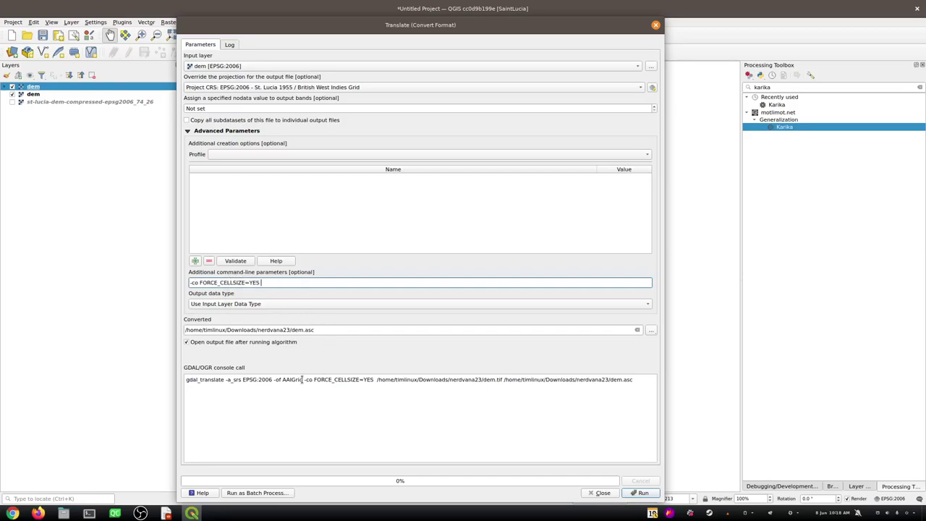
pyautogui.moveTo(302, 379); pyautogui.dragTo(374, 378)
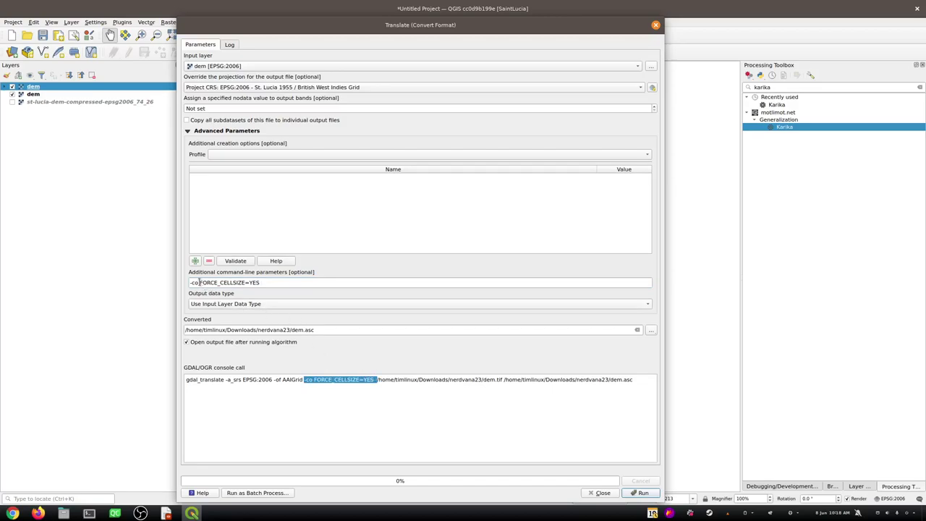
pyautogui.click(199, 283)
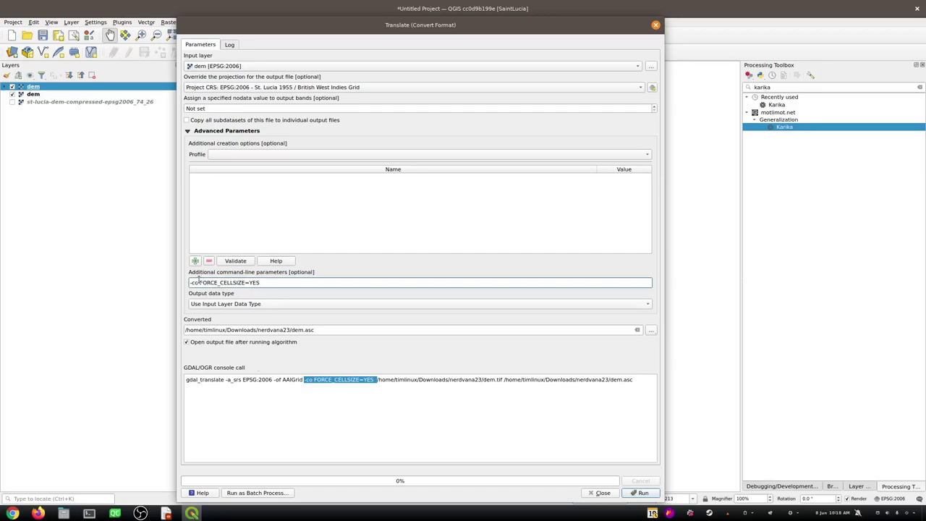
pyautogui.moveTo(199, 283); pyautogui.dragTo(183, 286)
pyautogui.click(635, 495)
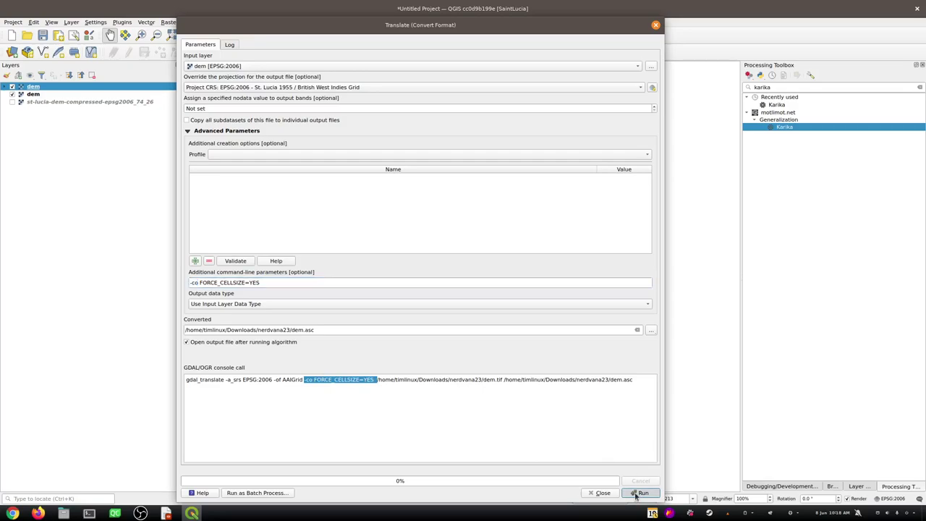
# - Switch to the terminal, quit the outdated view of dem.asc and reopen the regenerated file in vim
pyautogui.hotkey('alt', 'Tab')
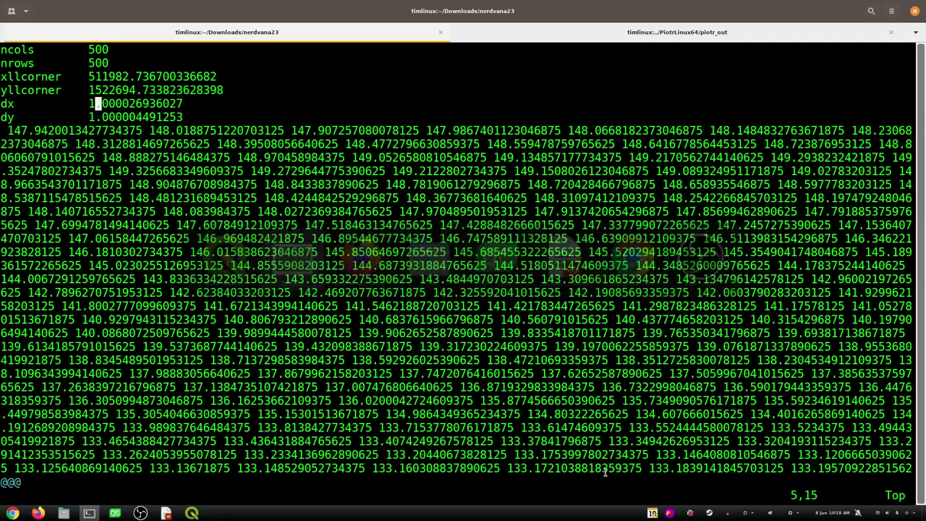
pyautogui.write(':q')
pyautogui.press('Return')
pyautogui.press('Up')
pyautogui.press('Return')
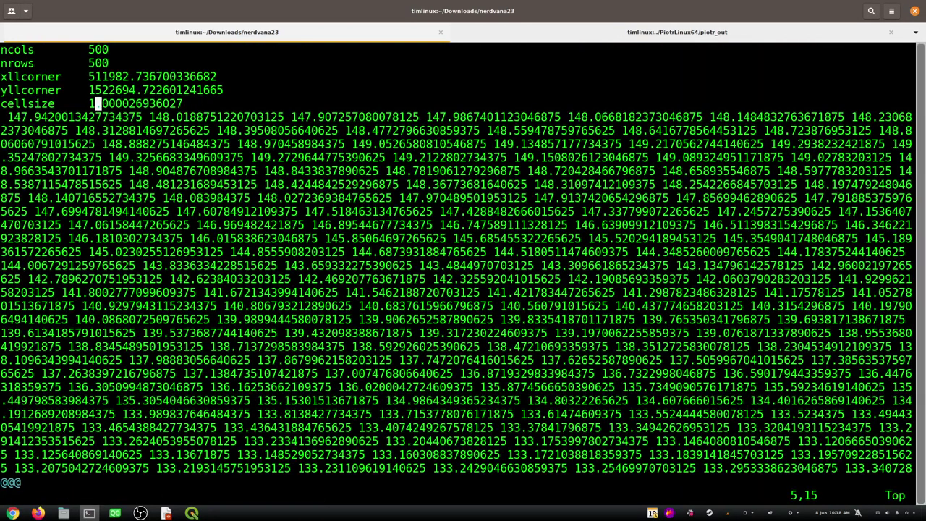
# - Examine the cellsize line in the header of dem.asc, then quit vim
pyautogui.press('Up')
pyautogui.press('Left')
pyautogui.press('Down')
pyautogui.press('Left')
pyautogui.press('Left')
pyautogui.press('Left')
pyautogui.press('Left')
pyautogui.press('Left')
pyautogui.press('Left')
pyautogui.press('Left')
pyautogui.press('Left')
pyautogui.press('Left')
pyautogui.press('Left')
pyautogui.press('Left')
pyautogui.press('Right')
pyautogui.press('Right')
pyautogui.press('Right')
pyautogui.press('Right')
pyautogui.press('Right')
pyautogui.press('Right')
pyautogui.press('Right')
pyautogui.press('Right')
pyautogui.press('Right')
pyautogui.press('Right')
pyautogui.press('Right')
pyautogui.press('Right')
pyautogui.press('Right')
pyautogui.press('Right')
pyautogui.press('Right')
pyautogui.write(':q')
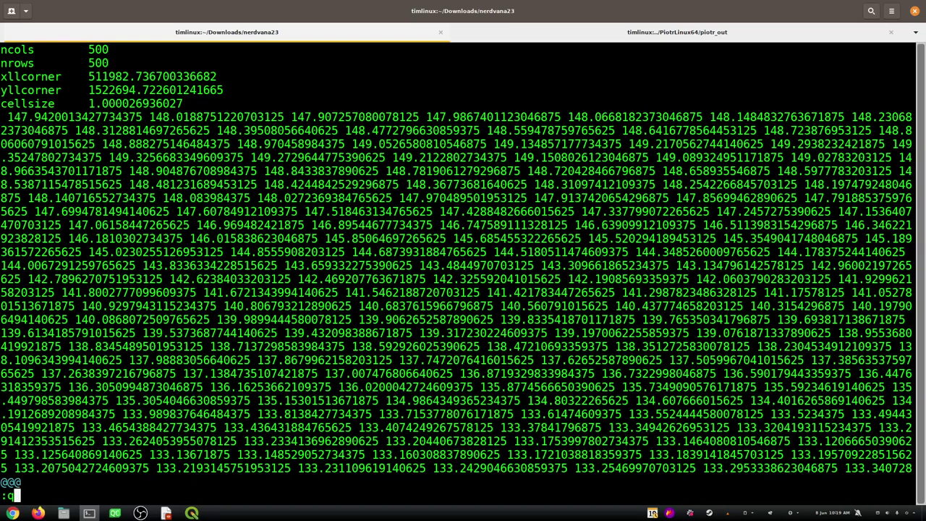
pyautogui.press('Return')
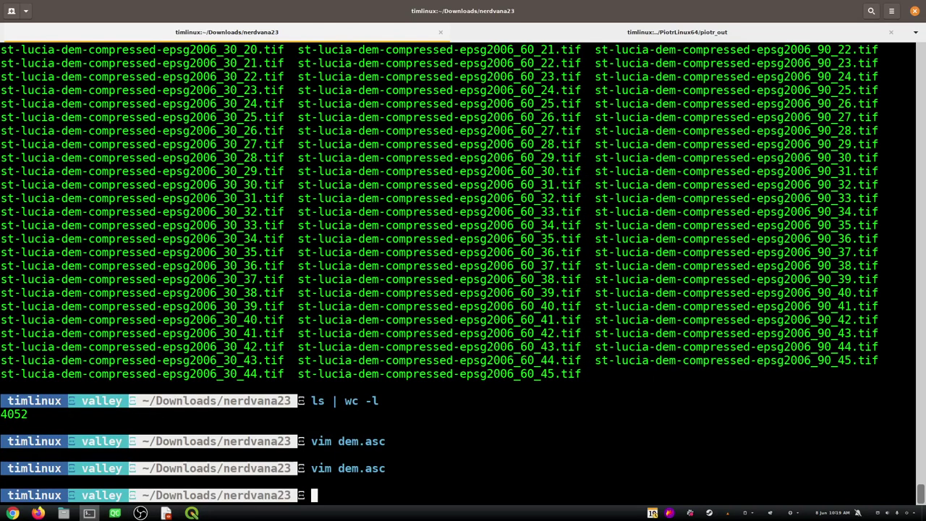
# - Return to the Translate parameters in QGIS and clear the additional command-line parameters
pyautogui.hotkey('alt', 'Tab')
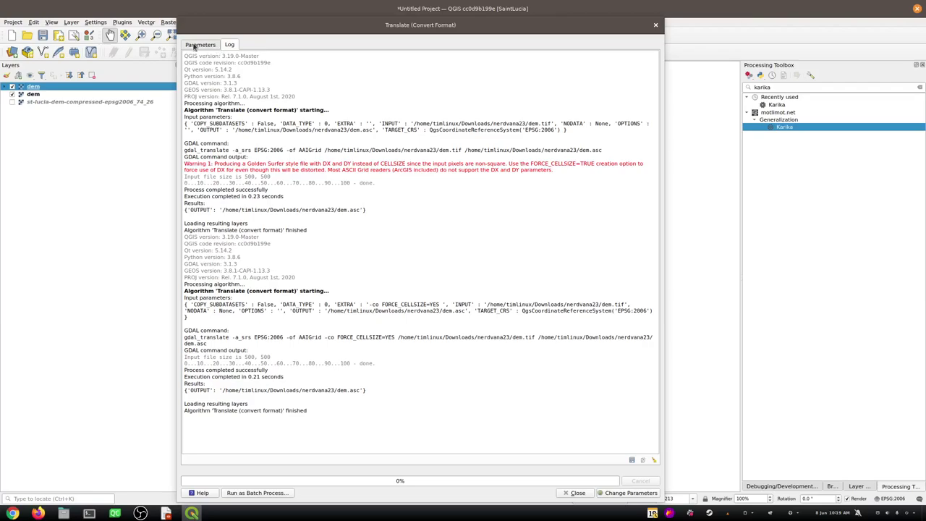
pyautogui.click(195, 45)
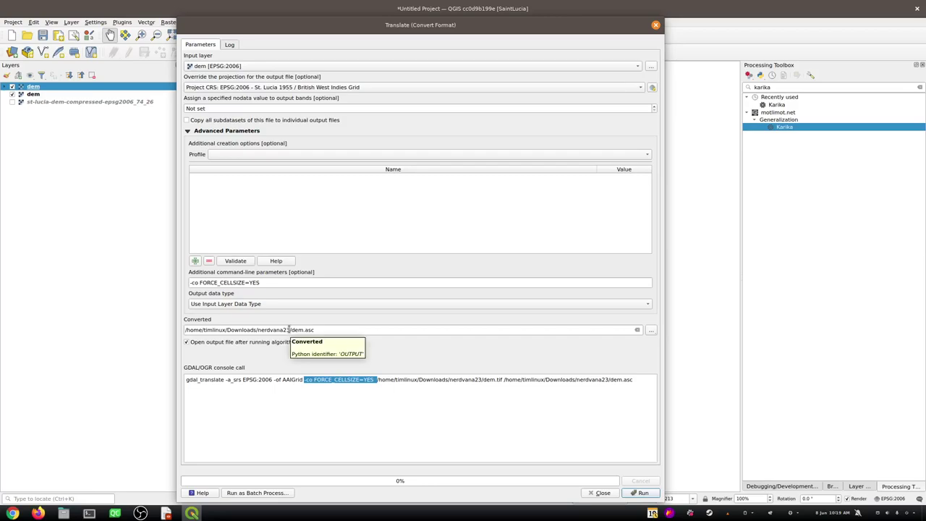
pyautogui.moveTo(269, 283); pyautogui.dragTo(189, 282)
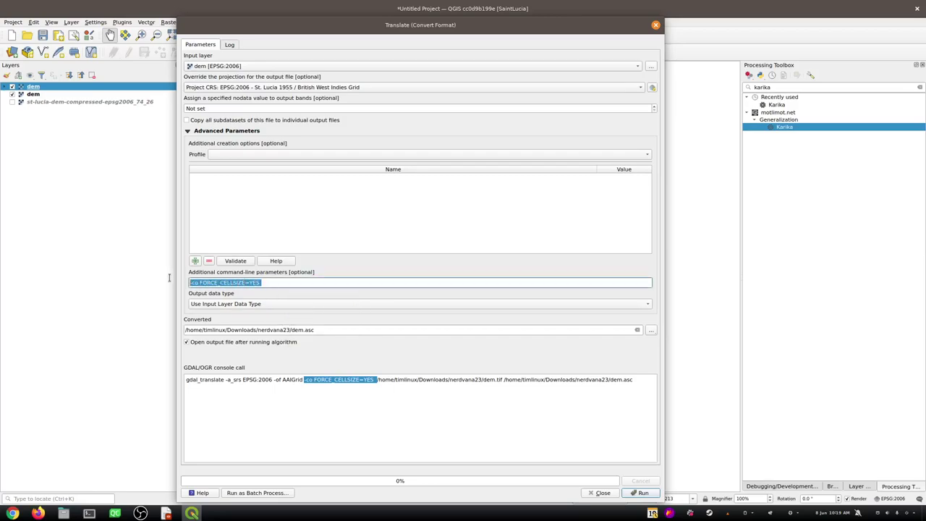
pyautogui.press('Delete')
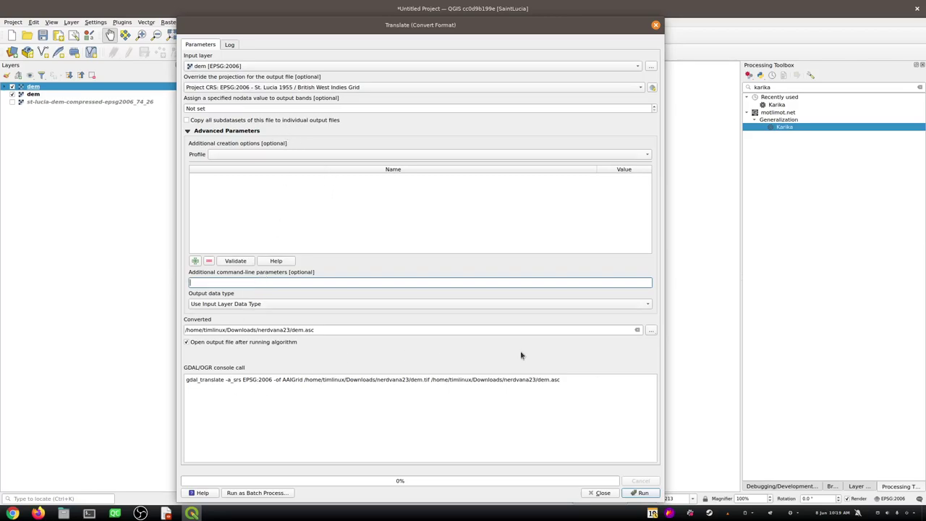
# - Set the converted output to dem.png in the nerdvana23 folder with the PNG files type and run the translation
pyautogui.click(651, 330)
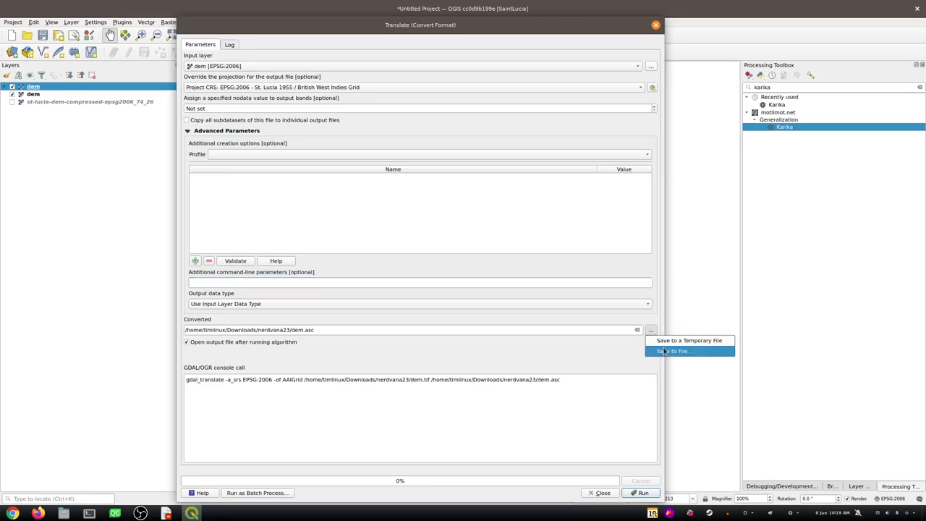
pyautogui.click(664, 352)
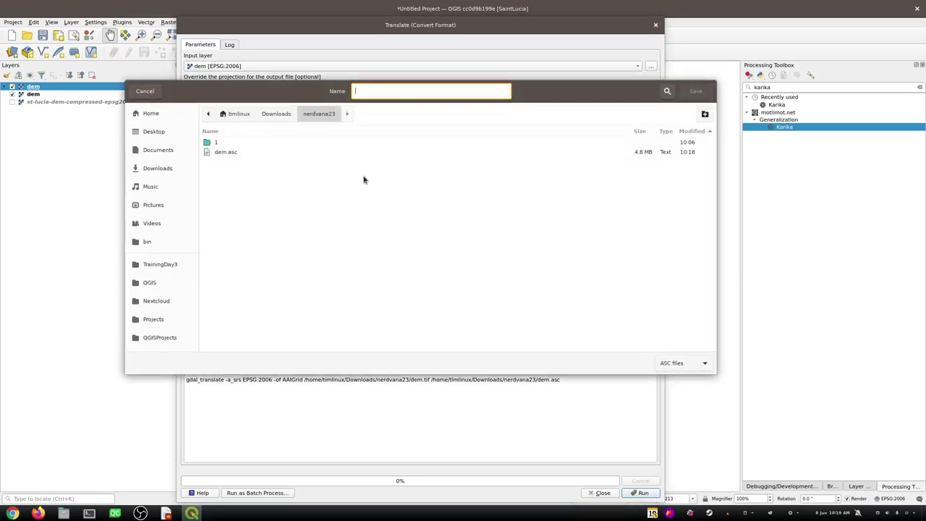
pyautogui.click(223, 154)
pyautogui.doubleClick(370, 92)
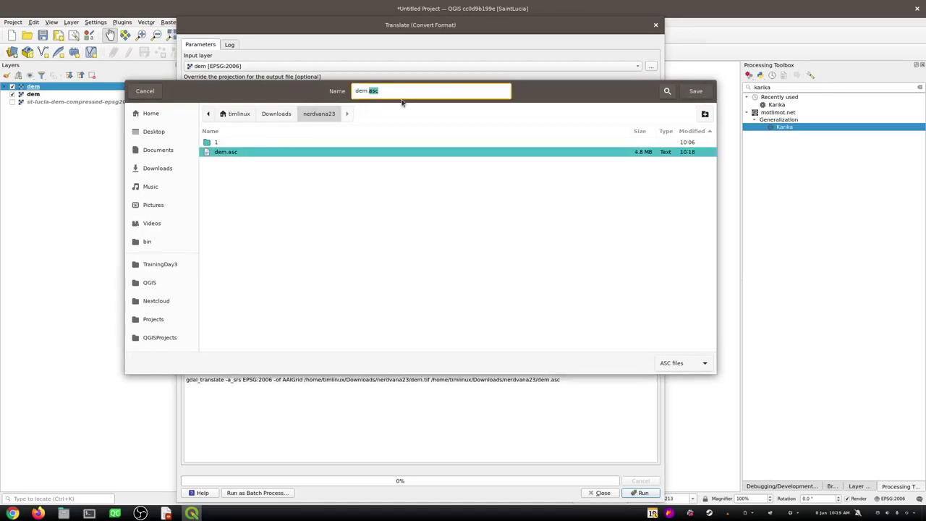
pyautogui.write('png')
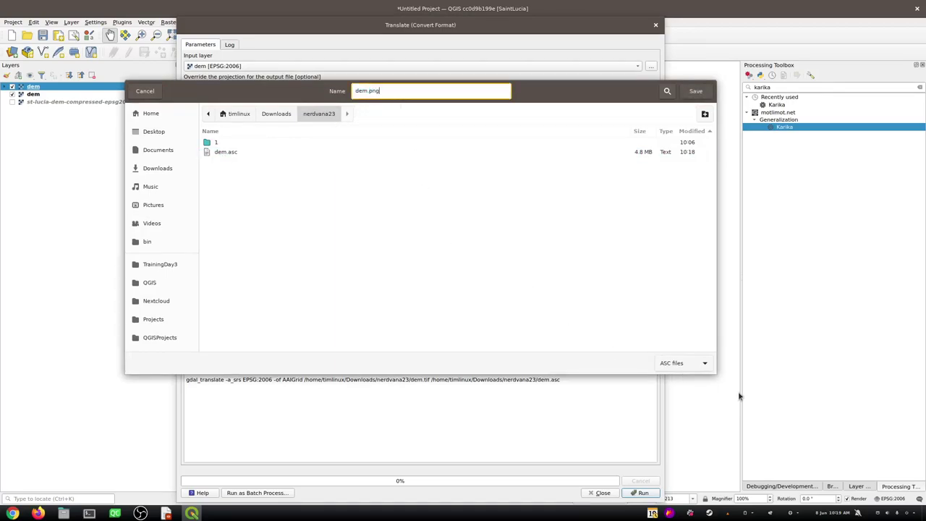
pyautogui.click(703, 368)
pyautogui.scroll(-5, 694, 398)
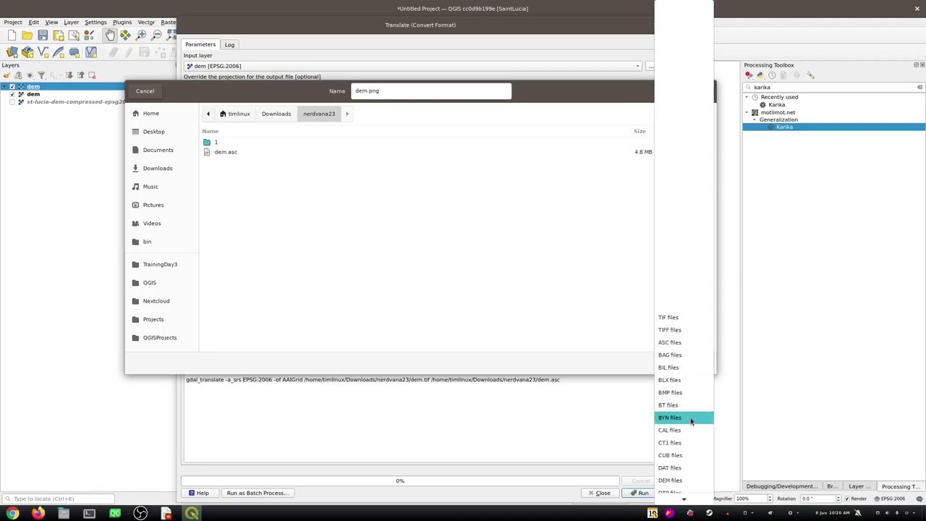
pyautogui.scroll(-3, 690, 420)
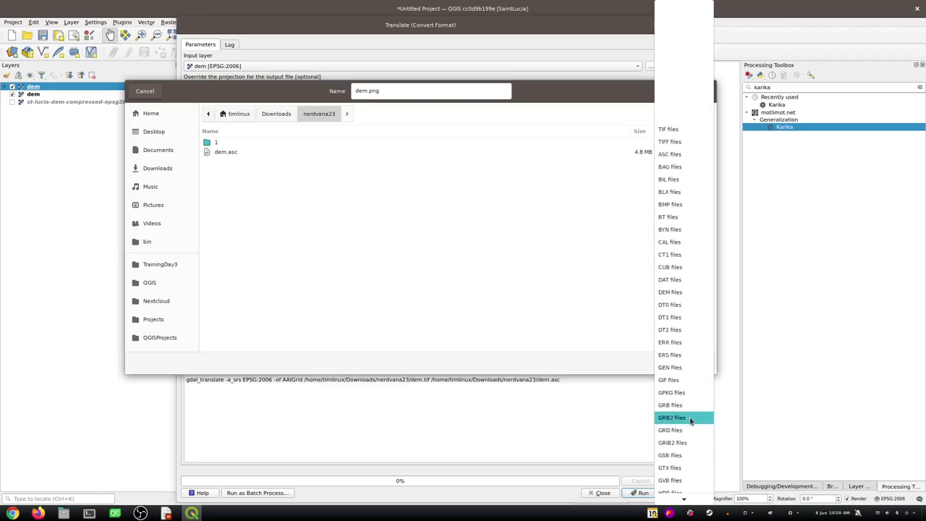
pyautogui.scroll(-4, 687, 419)
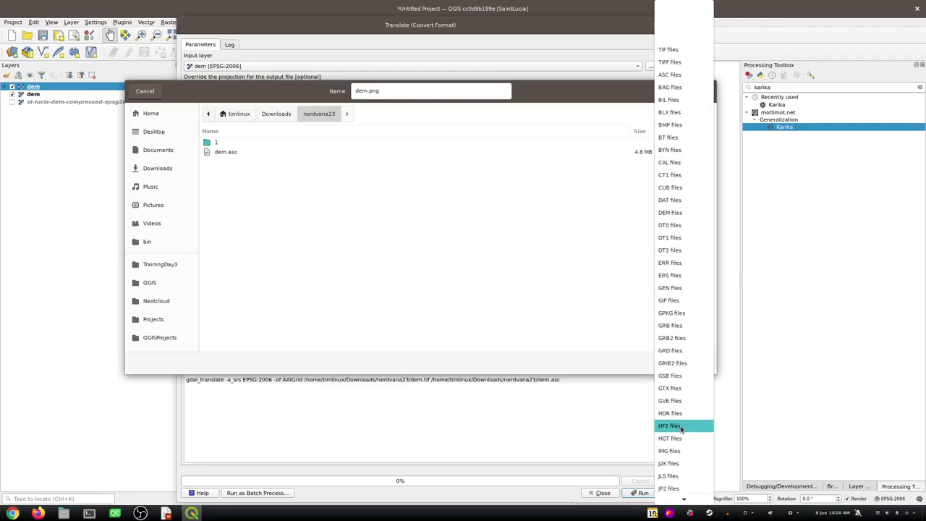
pyautogui.scroll(-5, 679, 427)
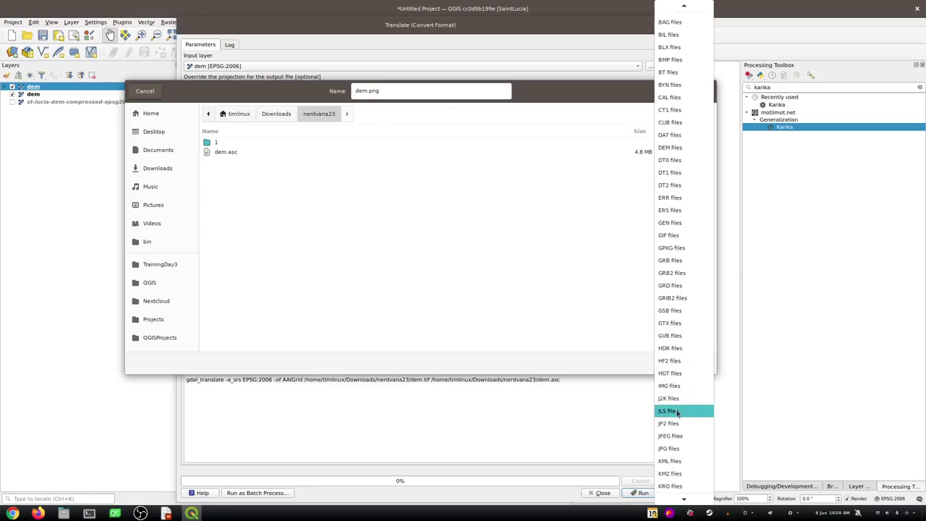
pyautogui.scroll(-3, 681, 452)
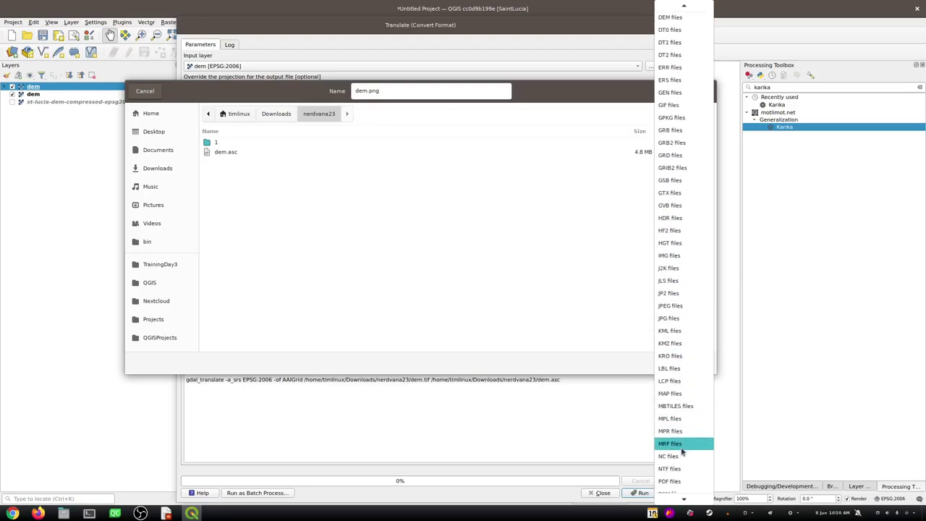
pyautogui.scroll(-1, 679, 481)
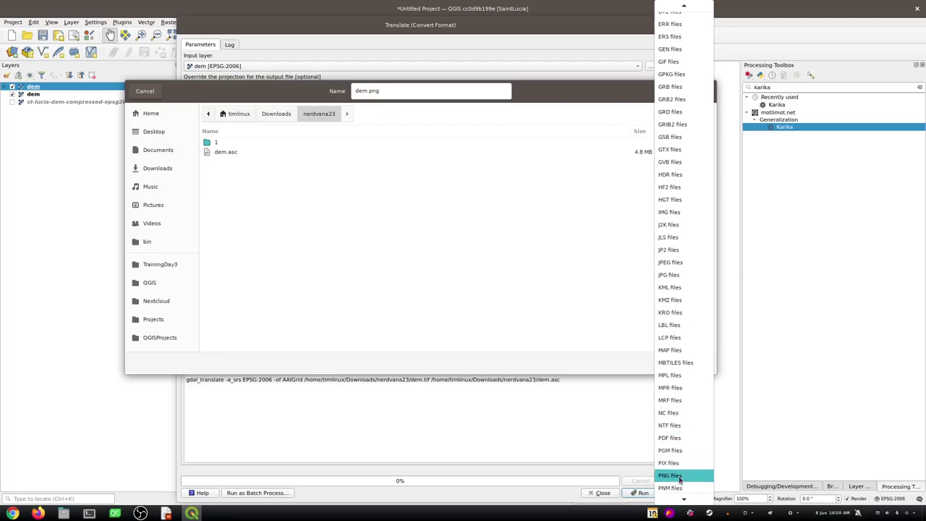
pyautogui.click(680, 475)
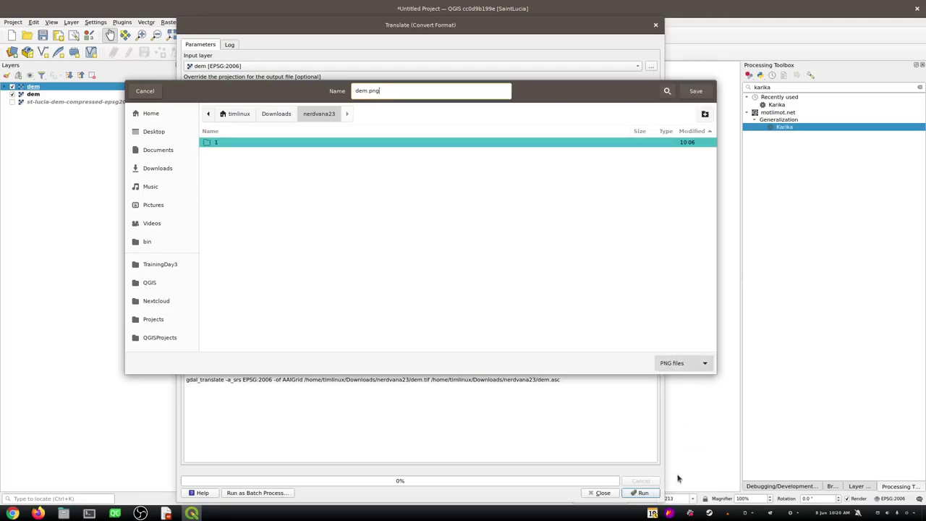
pyautogui.click(692, 91)
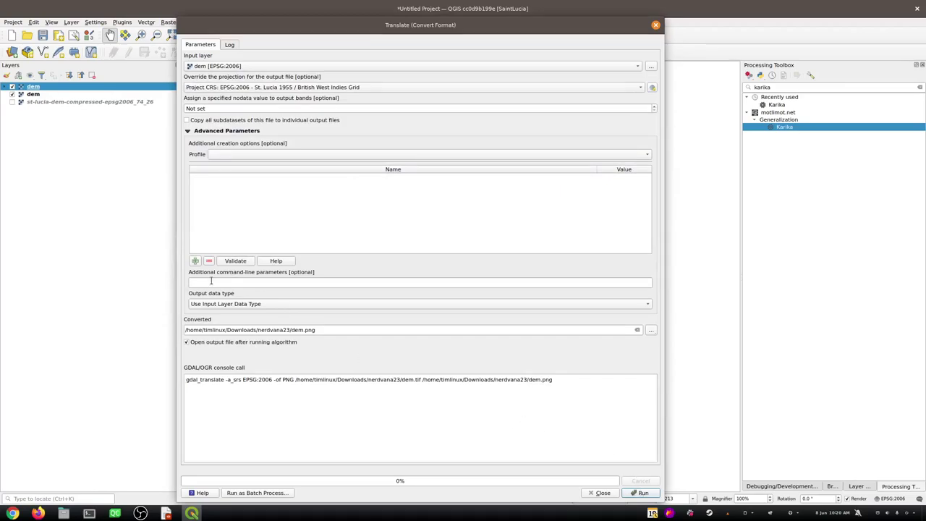
pyautogui.click(641, 494)
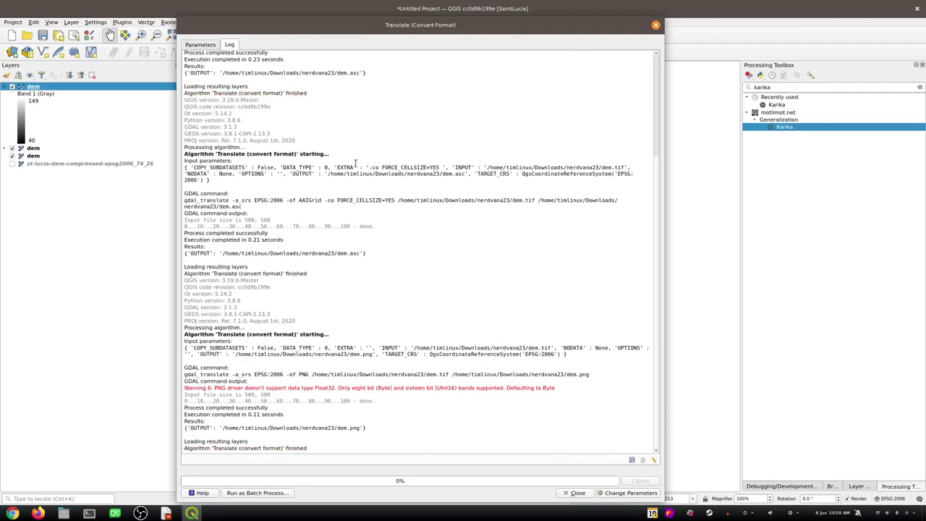
# - Switch to the terminal and list the files matching dem.* in the nerdvana23 folder
pyautogui.hotkey('alt', 'Tab')
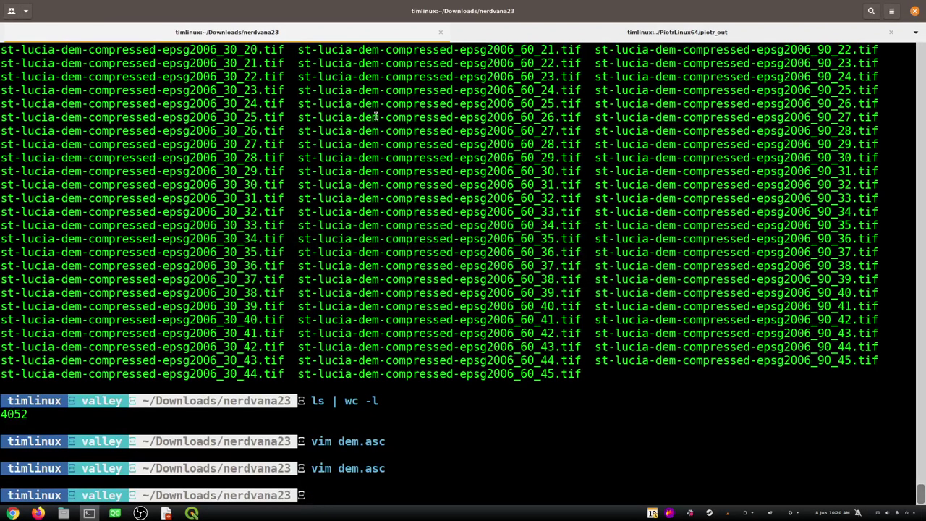
pyautogui.write('ls dem.*')
pyautogui.press('Return')
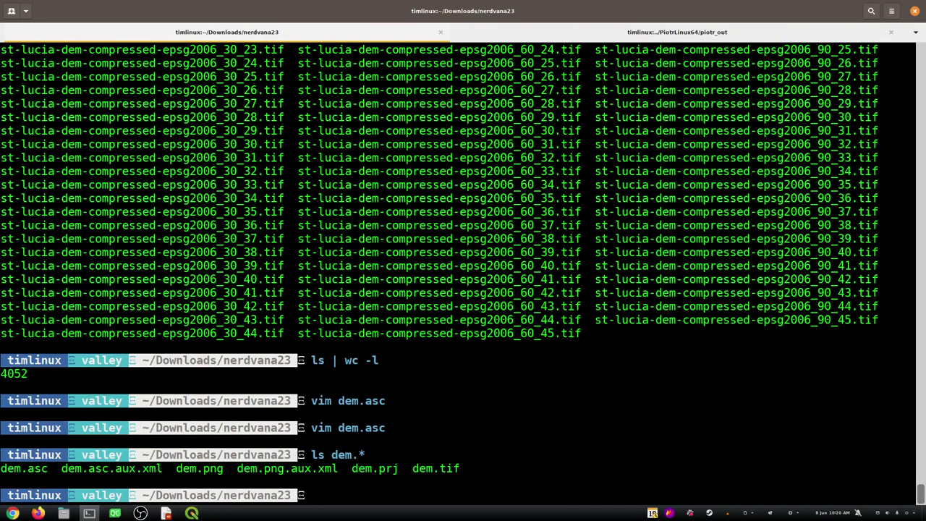
# - Open dem.png.aux.xml in vim, examine its GeoTransform entry and the rest of the georeferencing metadata, then quit vim
pyautogui.doubleClick(193, 470)
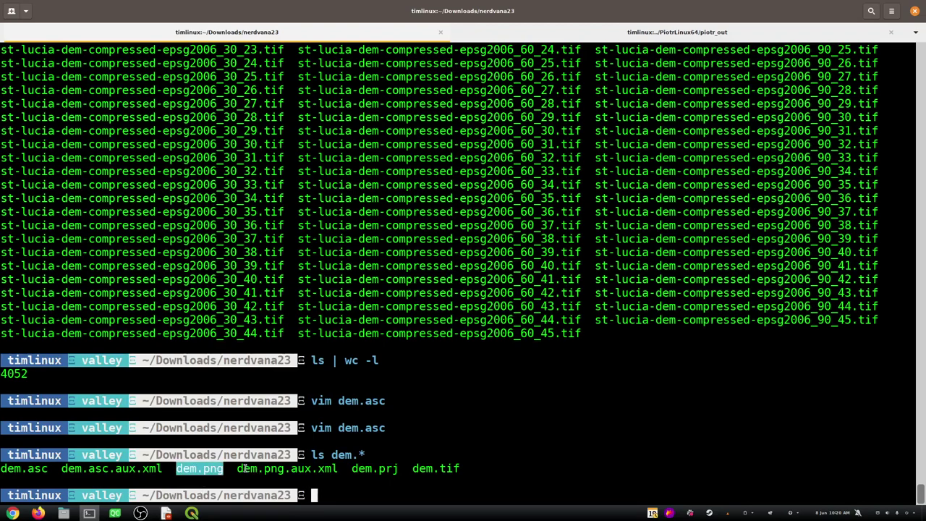
pyautogui.moveTo(236, 469); pyautogui.dragTo(339, 469)
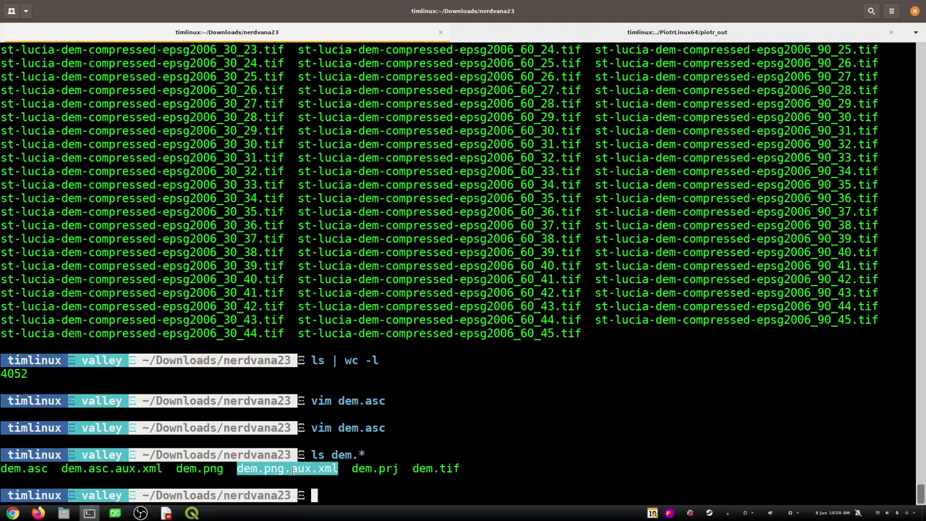
pyautogui.click(336, 468)
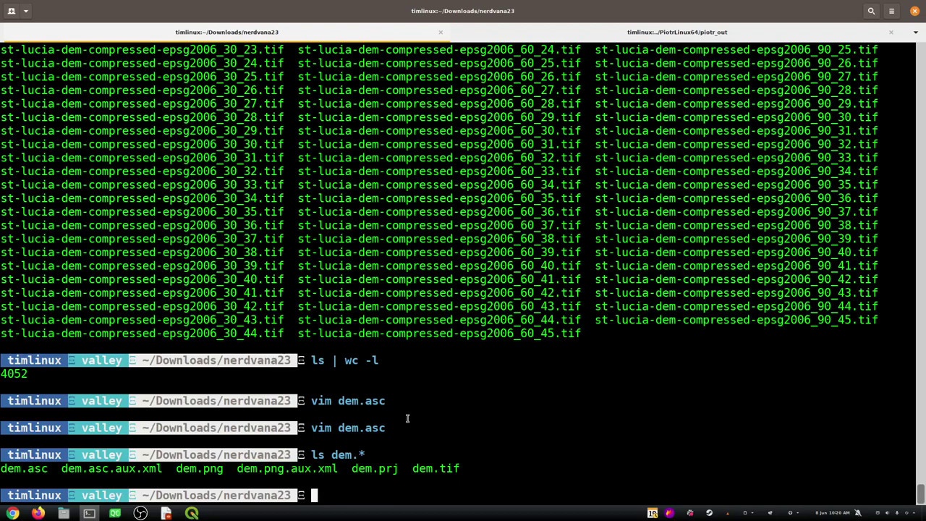
pyautogui.write('vim dem.png.')
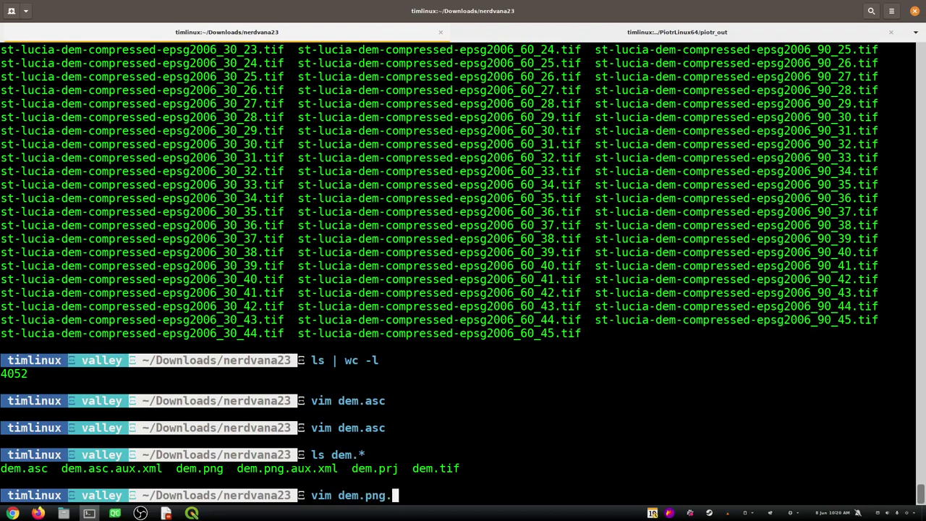
pyautogui.press('Tab')
pyautogui.press('Return')
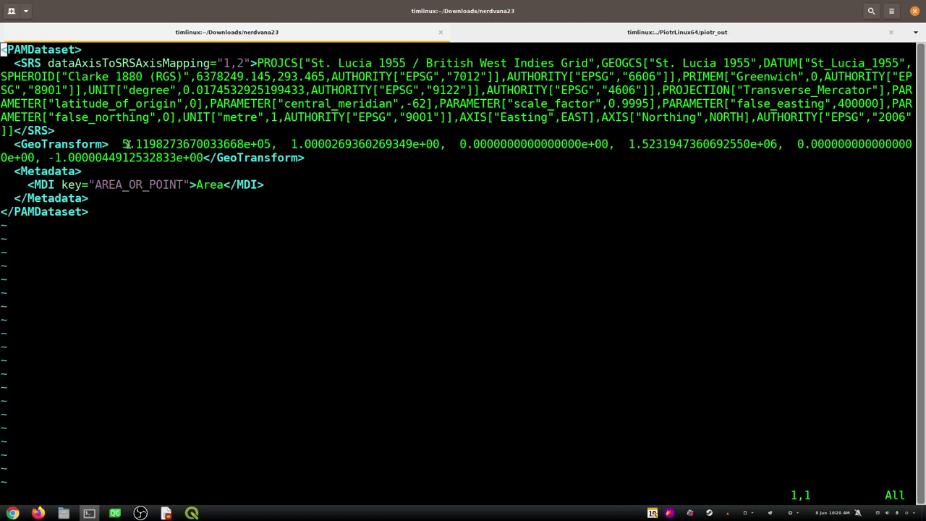
pyautogui.moveTo(327, 160); pyautogui.dragTo(6, 145)
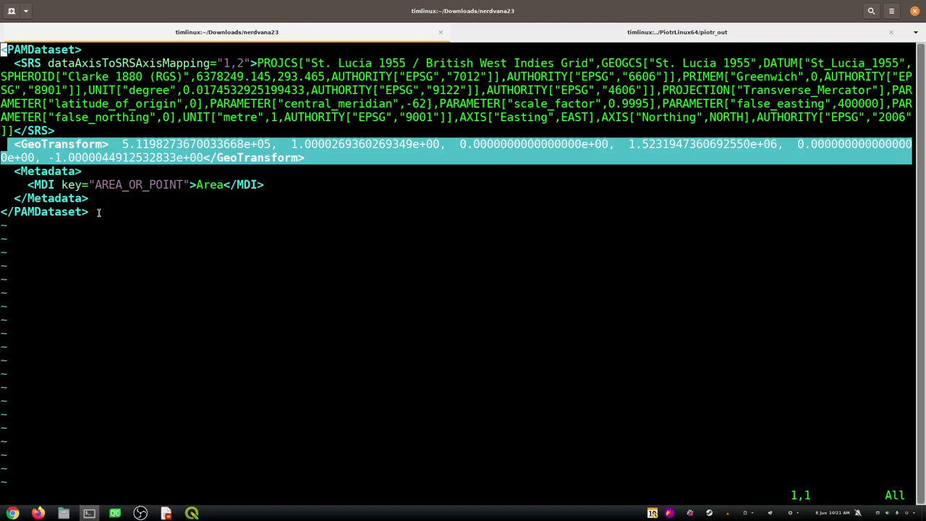
pyautogui.moveTo(98, 212); pyautogui.dragTo(7, 50)
pyautogui.click(181, 116)
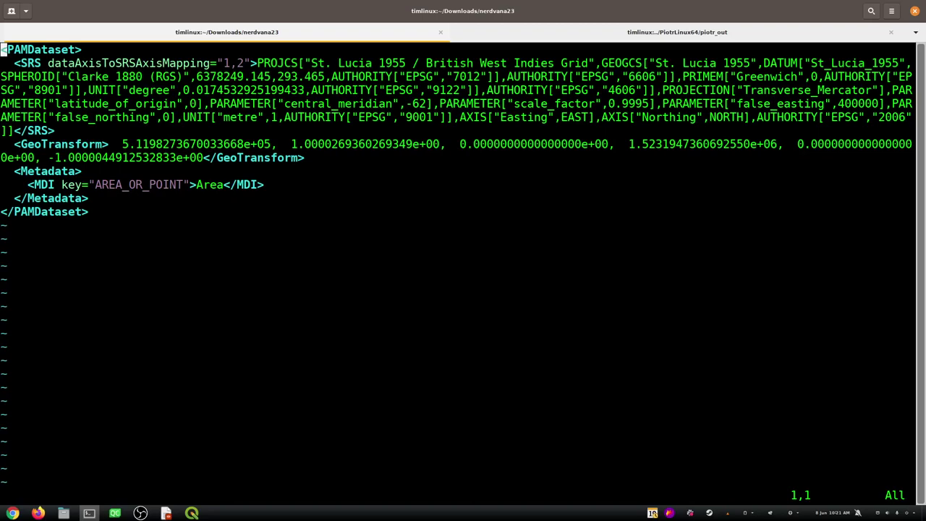
pyautogui.write(':q')
pyautogui.press('Return')
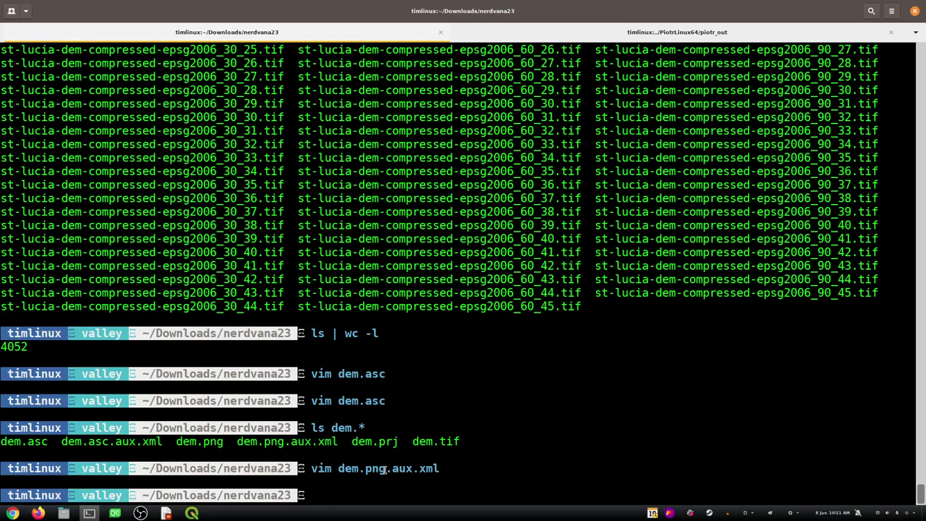
# - Compare the file names dem.png and dem.png.aux.xml in the terminal listing
pyautogui.moveTo(387, 470); pyautogui.dragTo(338, 469)
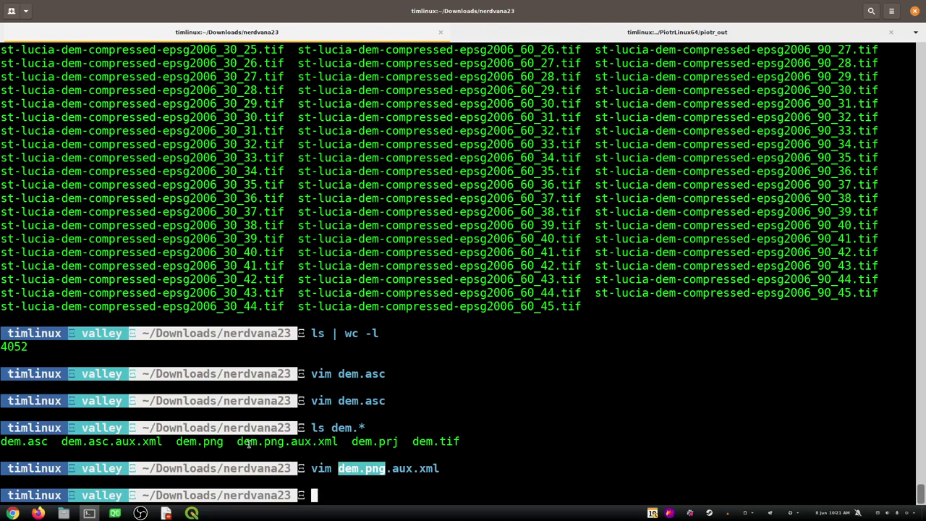
pyautogui.doubleClick(216, 443)
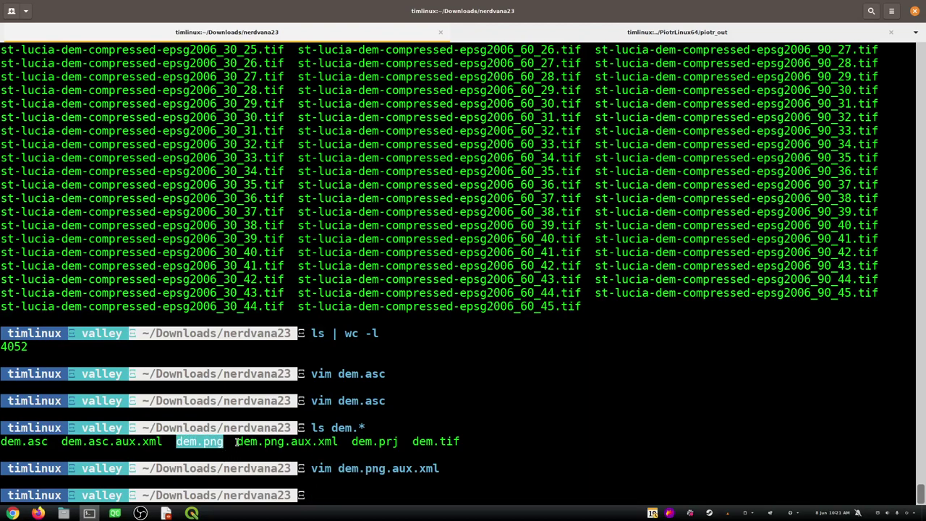
pyautogui.moveTo(237, 442); pyautogui.dragTo(337, 442)
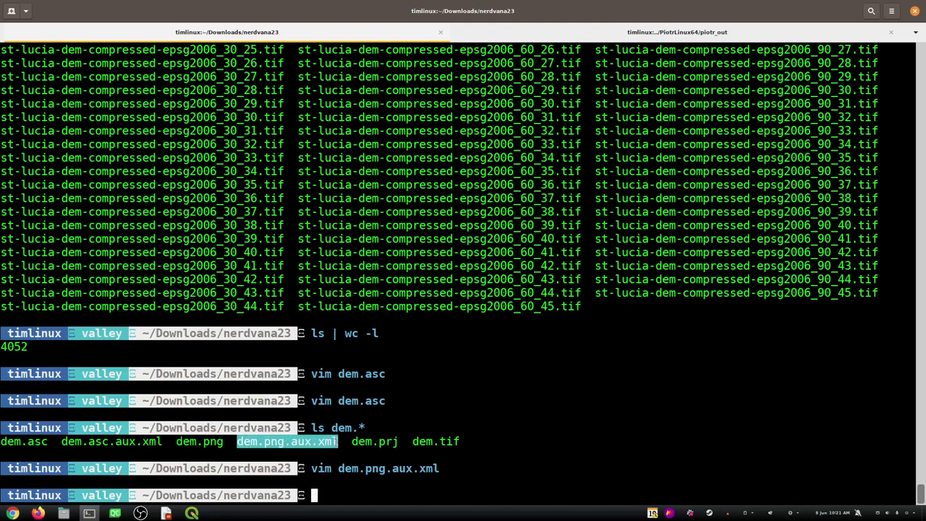
pyautogui.click(632, 403)
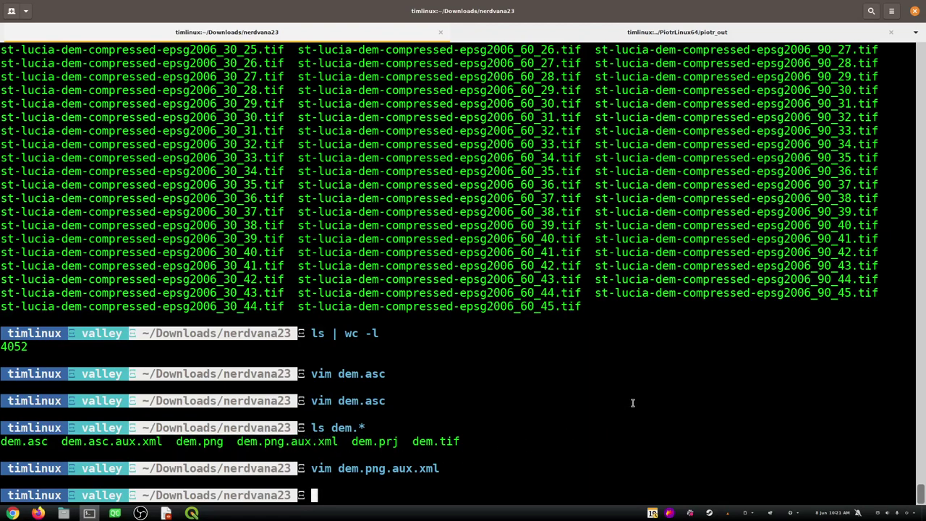
# - Switch to Firefox, close the GDAL AAIGrid page and go to the Piotr installation section of RockHachure.md
pyautogui.hotkey('alt', 'Tab')
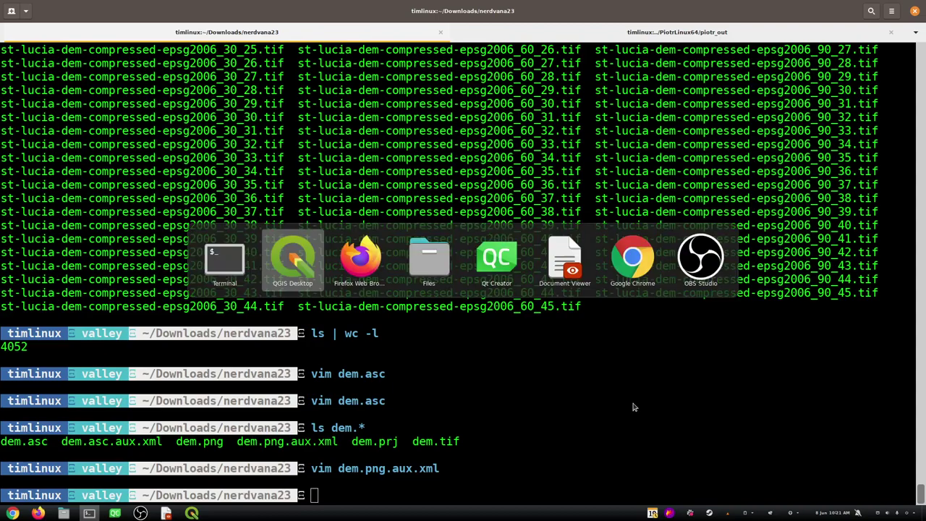
pyautogui.hotkey('alt', 'Tab')
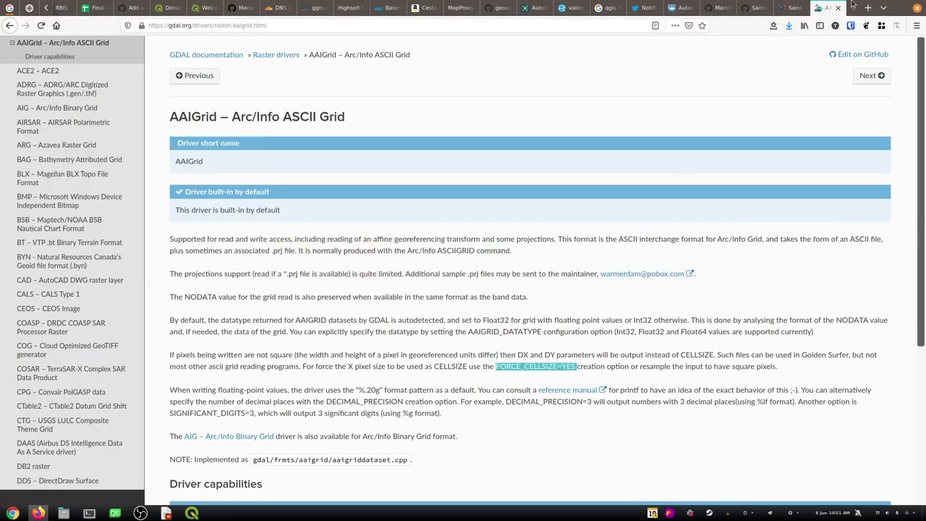
pyautogui.click(838, 7)
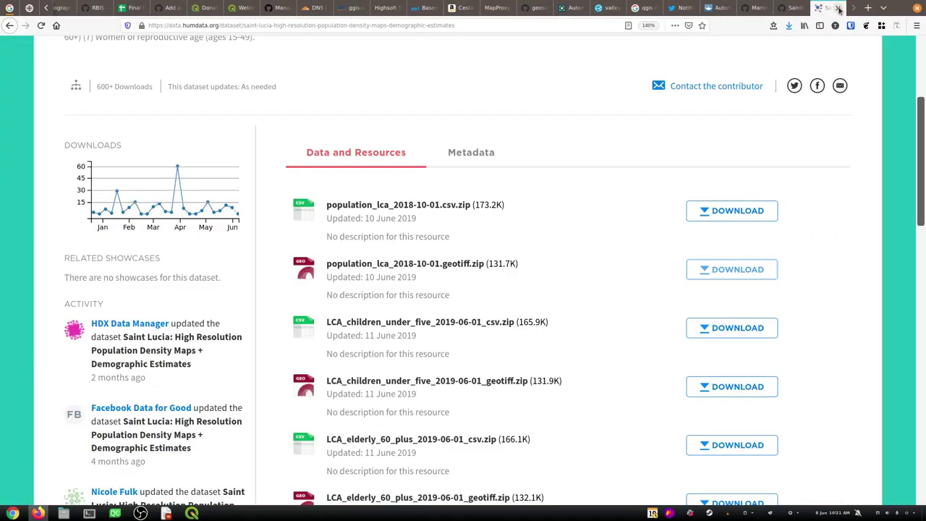
pyautogui.click(790, 8)
pyautogui.scroll(-3, 508, 269)
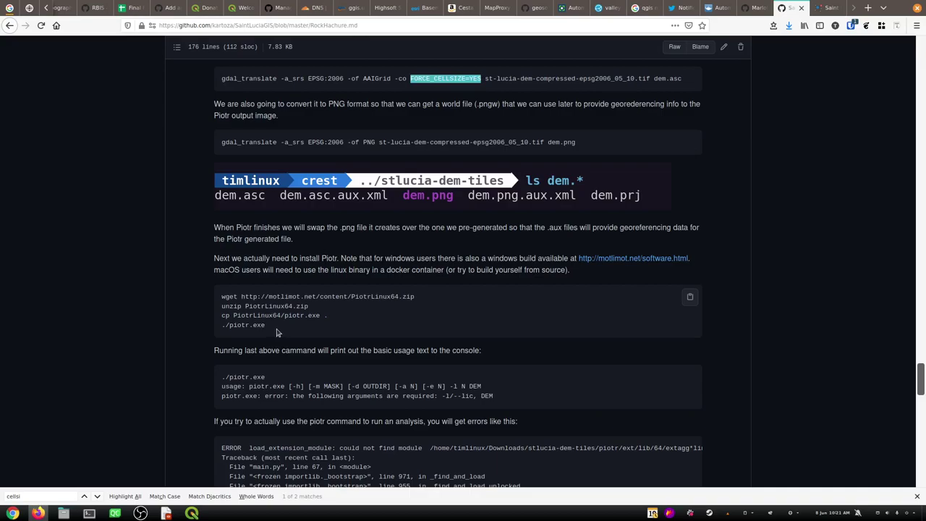
# - Open the linked motlimot.net software page in a new tab and check the glibc requirement for the Linux build of Piotr
pyautogui.rightClick(633, 265)
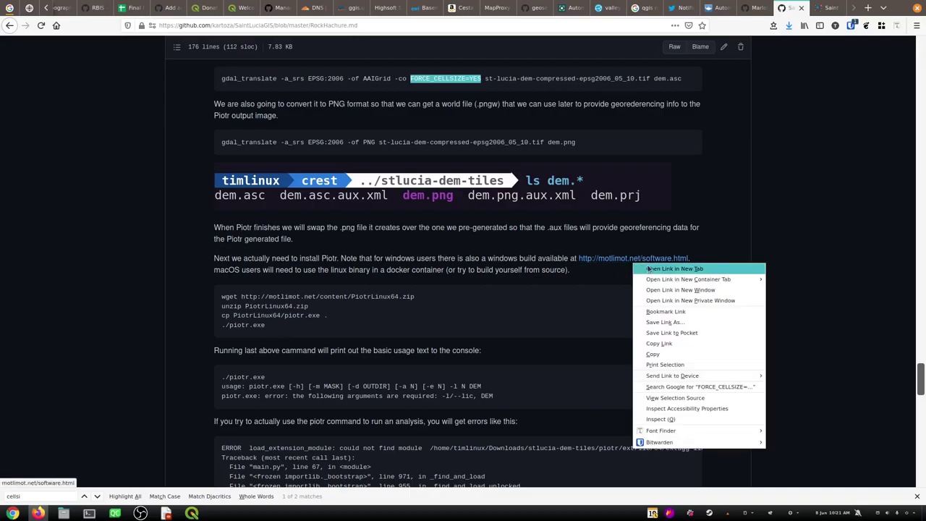
pyautogui.click(650, 268)
pyautogui.click(827, 8)
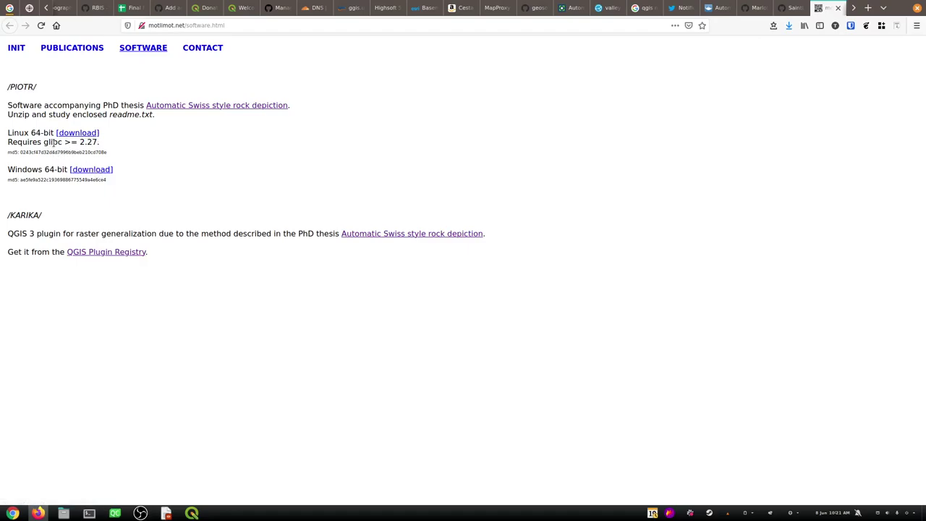
pyautogui.moveTo(94, 143); pyautogui.dragTo(45, 143)
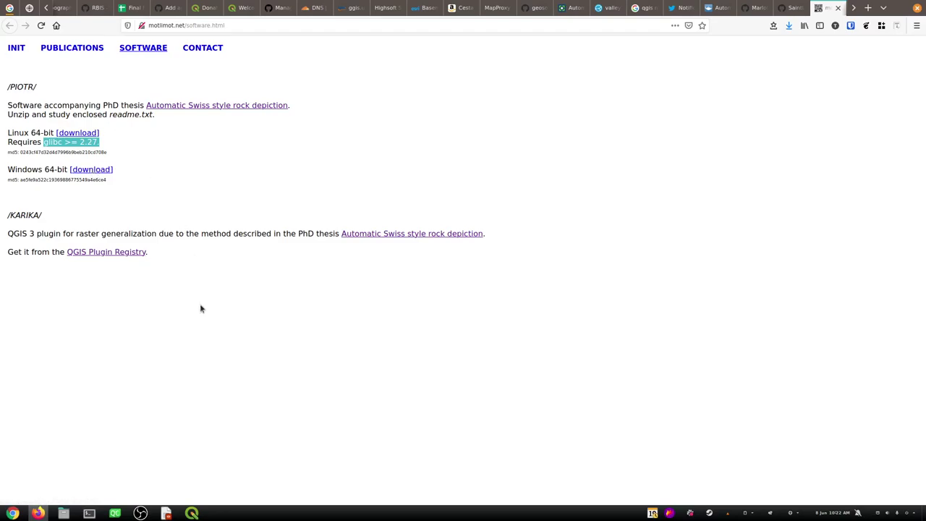
# - Switch to the terminal, clear the screen and list the dem.* files again to locate dem.asc
pyautogui.hotkey('alt', 'Tab')
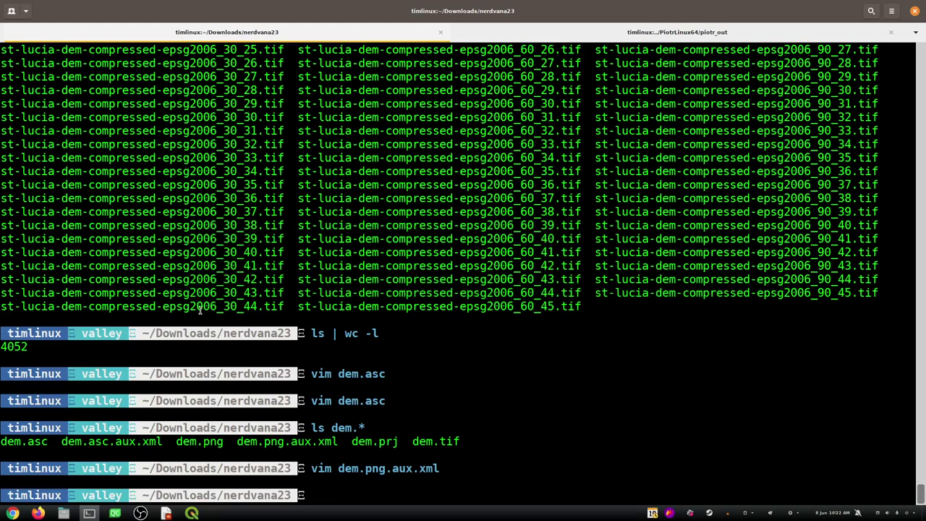
pyautogui.hotkey('ctrl', 'l')
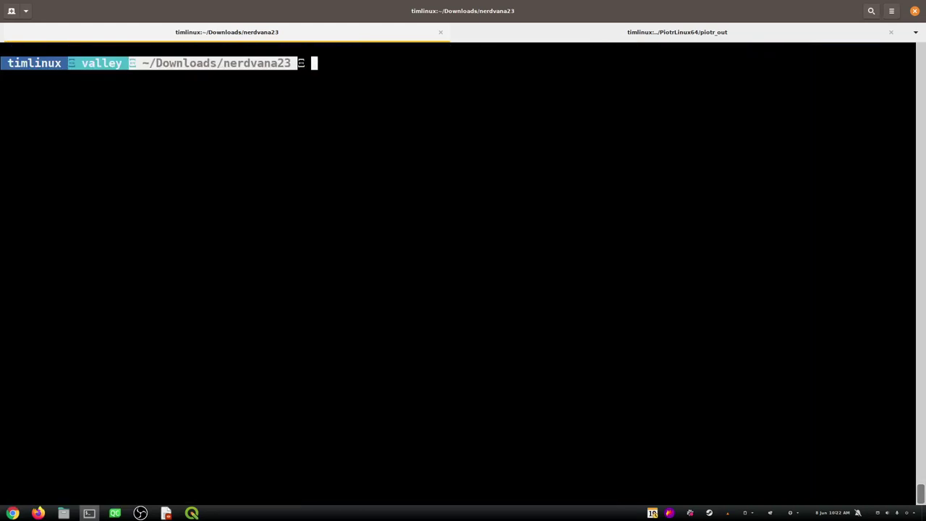
pyautogui.write('ls dem.*')
pyautogui.press('Return')
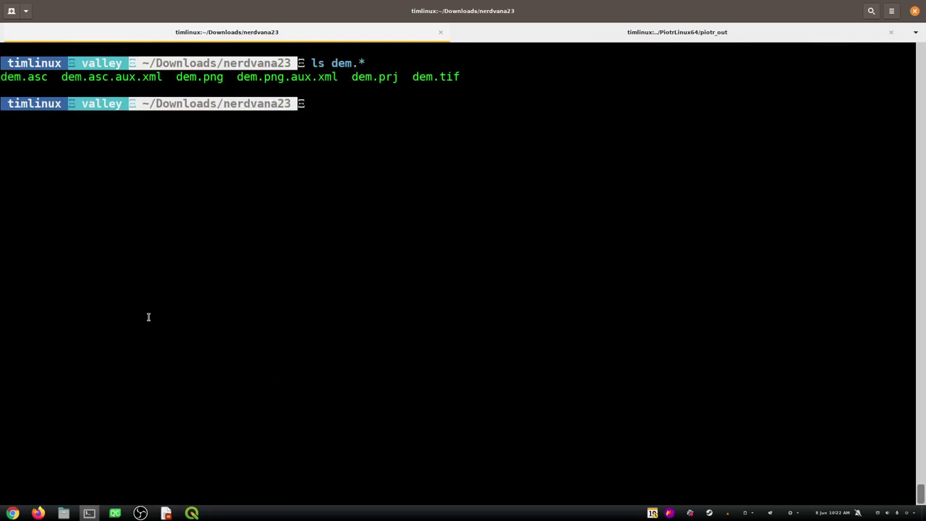
pyautogui.doubleClick(18, 77)
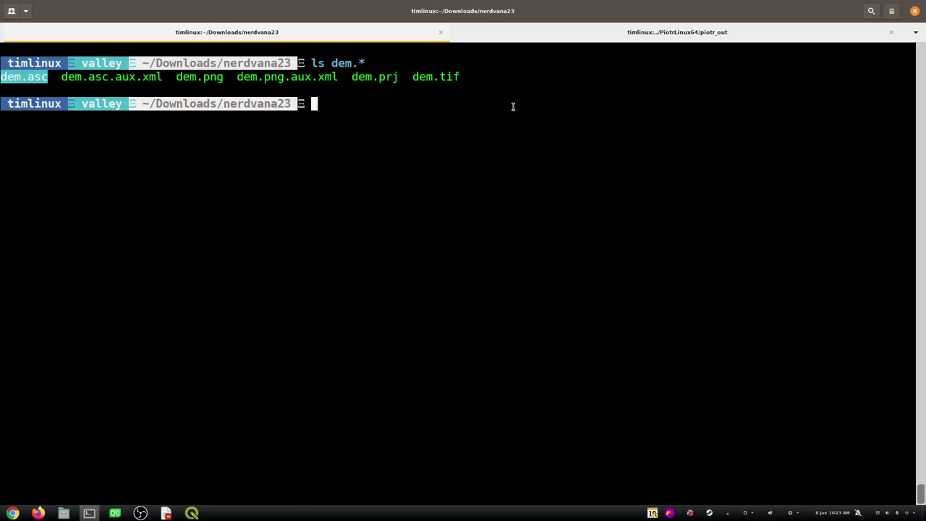
# - Switch to QGIS and close the Translate (Convert Format) dialog
pyautogui.hotkey('alt', 'Tab')
pyautogui.press('Tab')
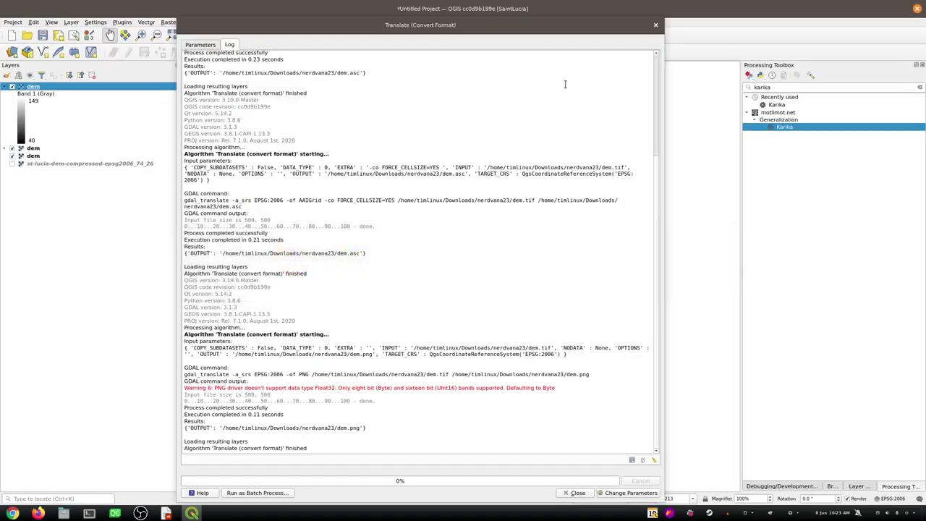
pyautogui.click(655, 24)
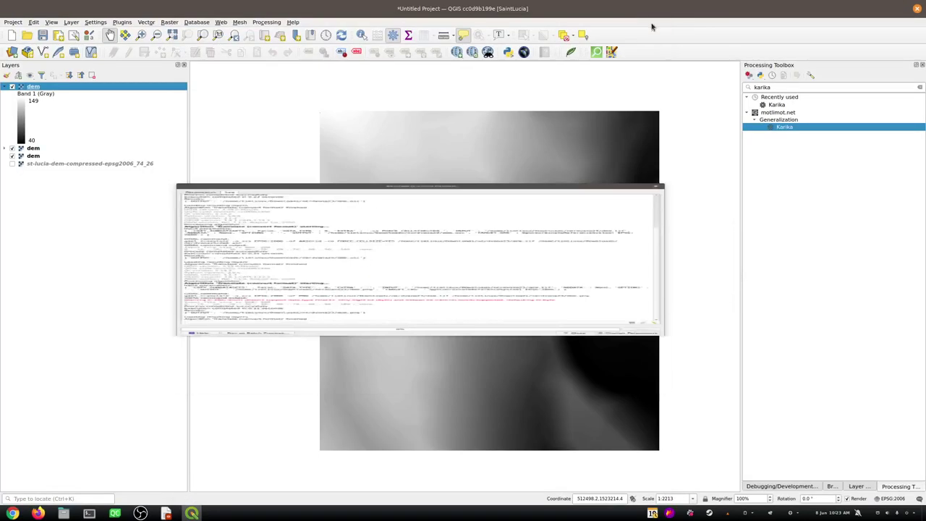
# - Return to RockHachure.md in Firefox and read Piotr's install commands and basic usage text, enlarging the page to 120%
pyautogui.hotkey('alt', 'Tab')
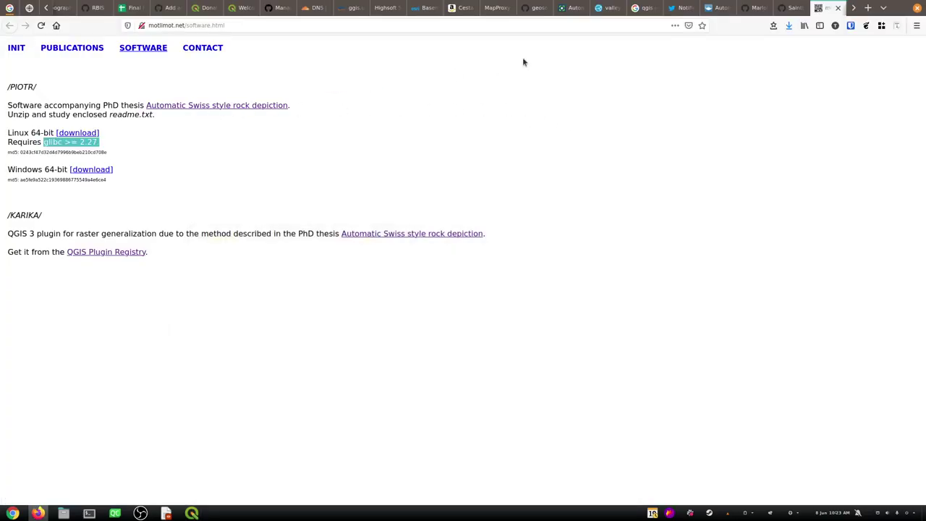
pyautogui.click(788, 7)
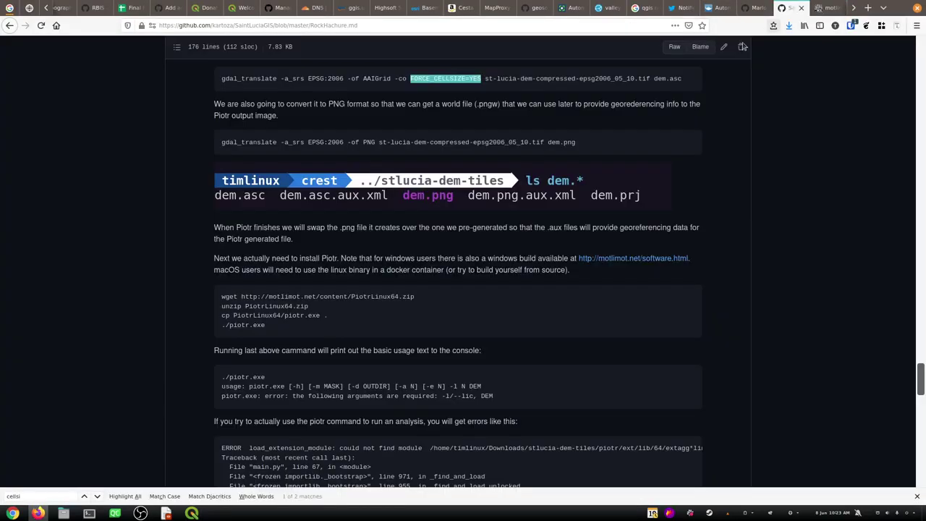
pyautogui.moveTo(279, 330); pyautogui.dragTo(206, 298)
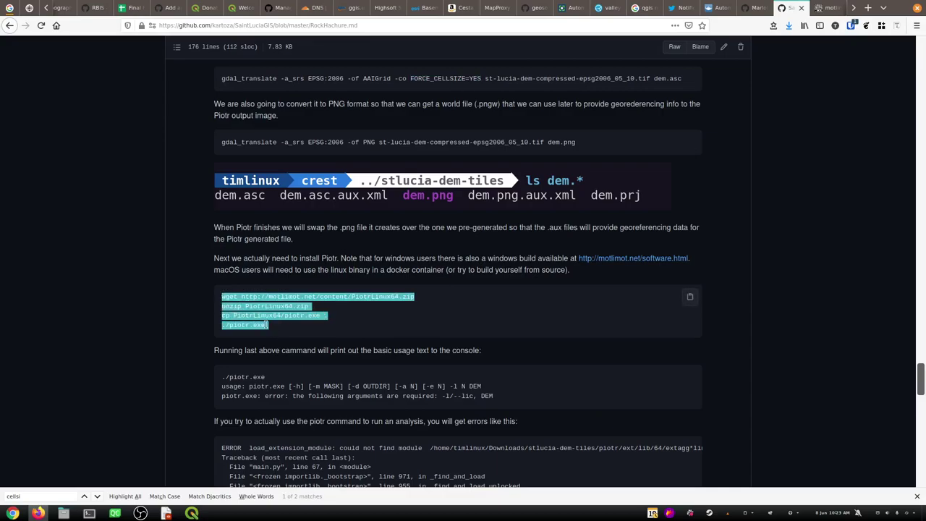
pyautogui.scroll(-2, 264, 326)
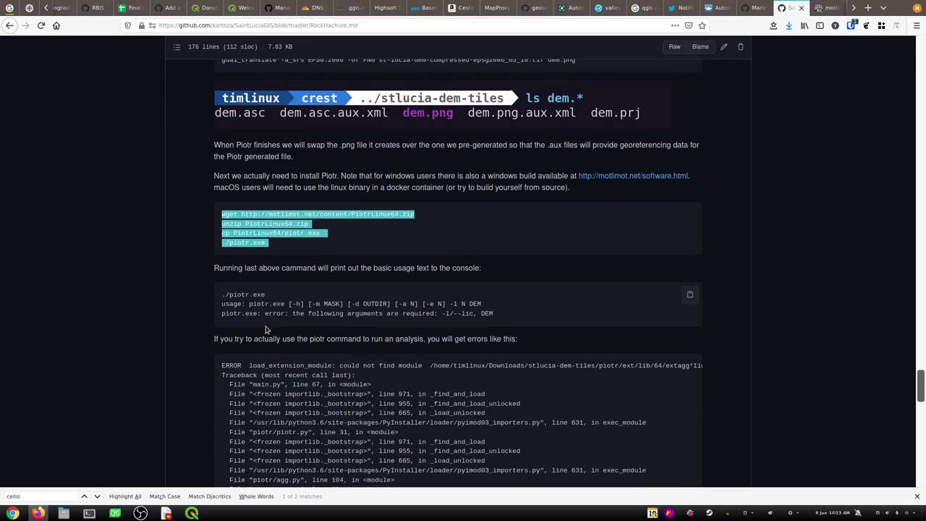
pyautogui.moveTo(502, 315); pyautogui.dragTo(274, 314)
pyautogui.scroll(-1, 295, 329)
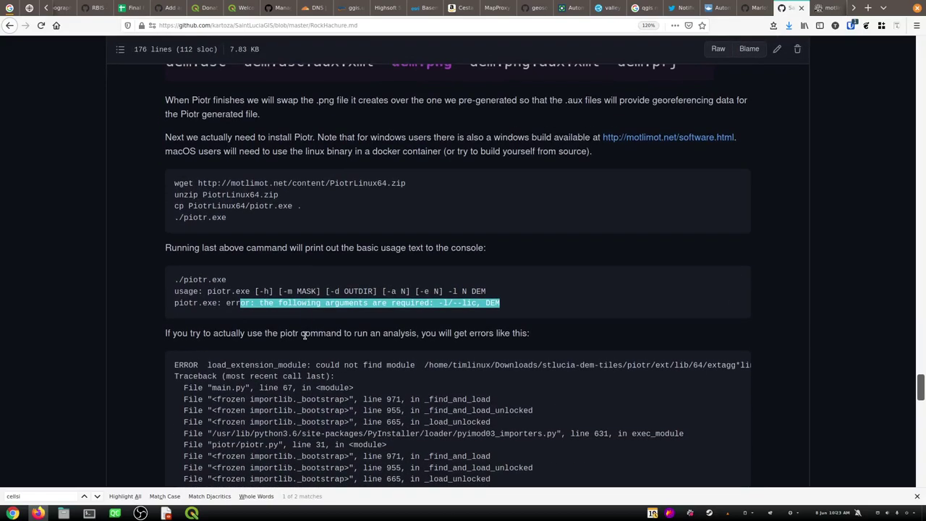
pyautogui.hotkey('ctrl', '+')
pyautogui.hotkey('ctrl', '+')
pyautogui.click(278, 165)
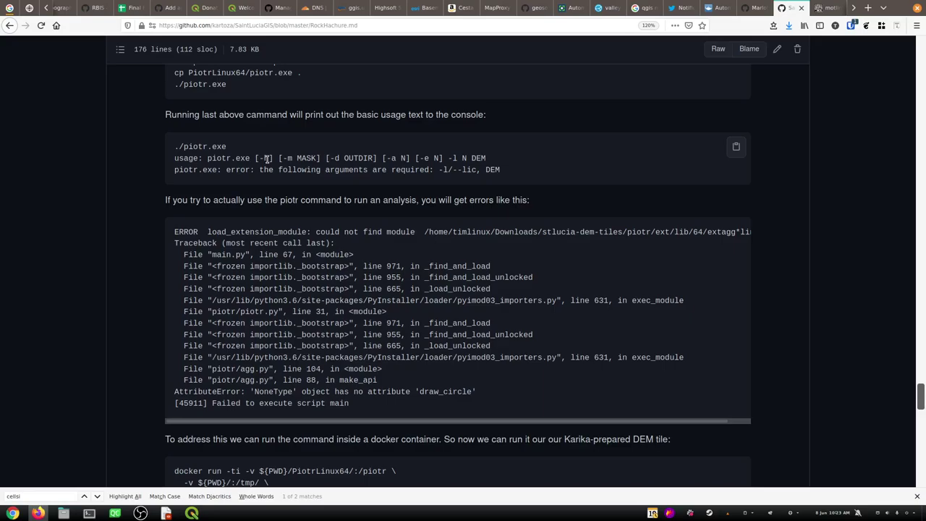
# - Examine Piotr's MASK, OUTDIR and -a arguments, and look up the option descriptions in the usage example of RockHachure.md
pyautogui.moveTo(316, 157); pyautogui.dragTo(283, 158)
pyautogui.moveTo(373, 158); pyautogui.dragTo(327, 157)
pyautogui.moveTo(407, 158); pyautogui.dragTo(386, 157)
pyautogui.scroll(10, 391, 165)
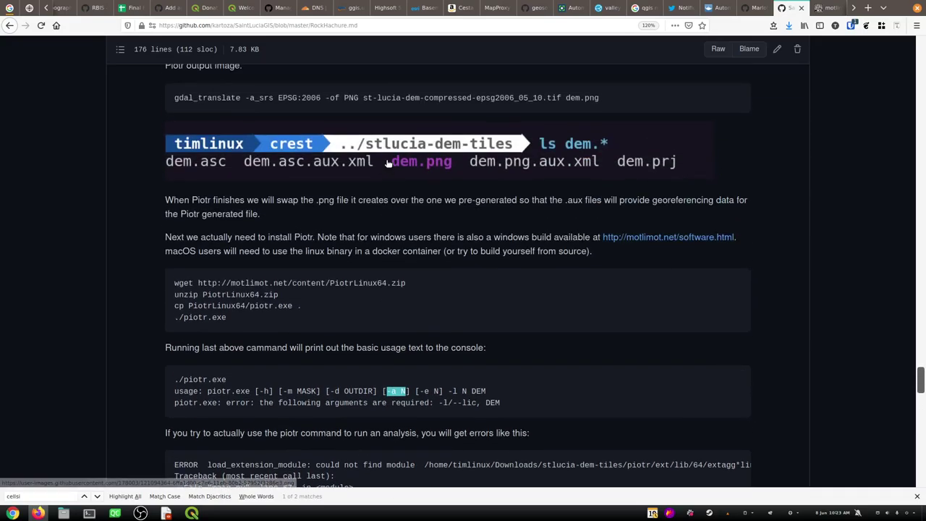
pyautogui.scroll(3, 387, 165)
pyautogui.scroll(-15, 387, 165)
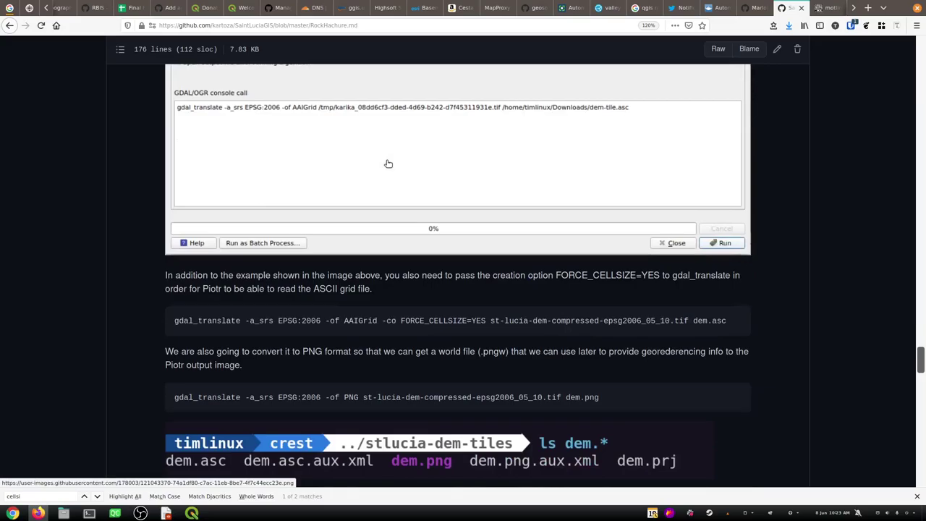
pyautogui.scroll(-3, 387, 165)
pyautogui.scroll(15, 387, 164)
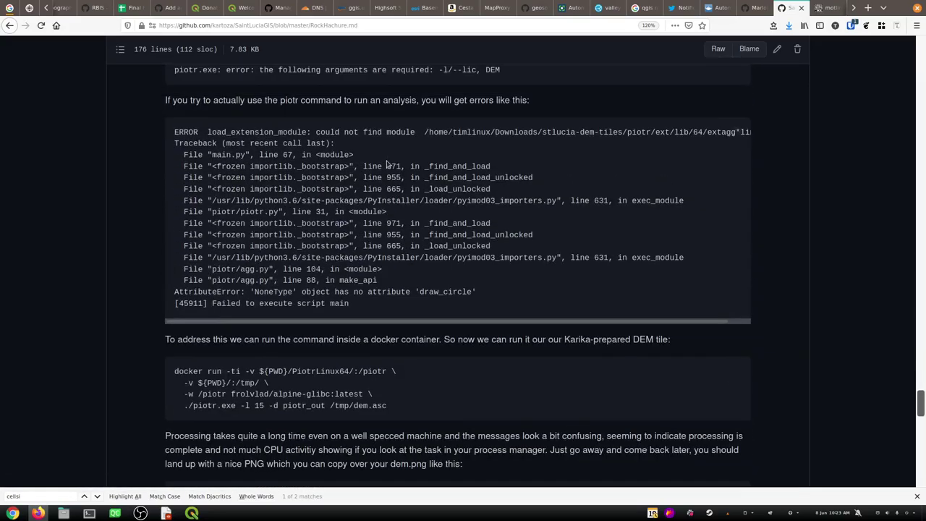
pyautogui.scroll(10, 388, 164)
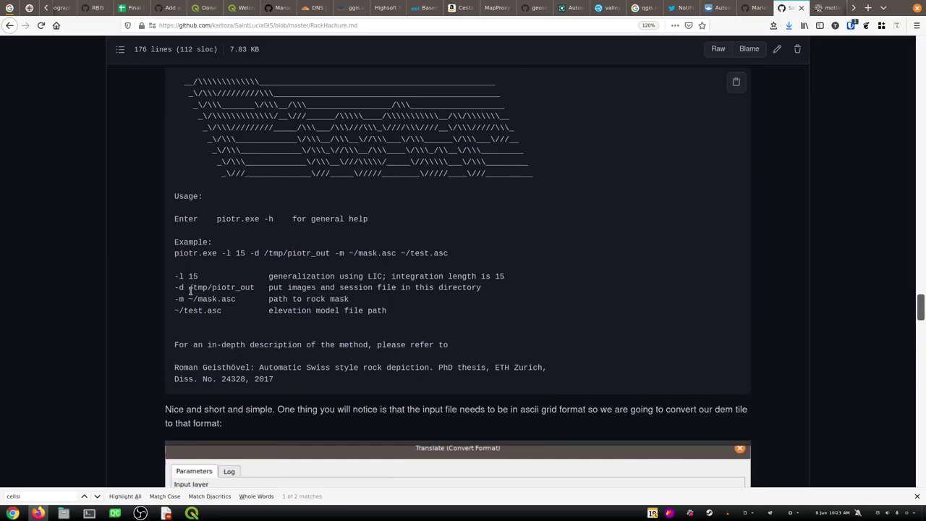
# - Examine the -l 15 generalization option, the rock mask path and the ~/test.asc elevation model argument in Piotr's usage example
pyautogui.moveTo(184, 277); pyautogui.dragTo(172, 278)
pyautogui.click(287, 277)
pyautogui.moveTo(505, 276); pyautogui.dragTo(268, 276)
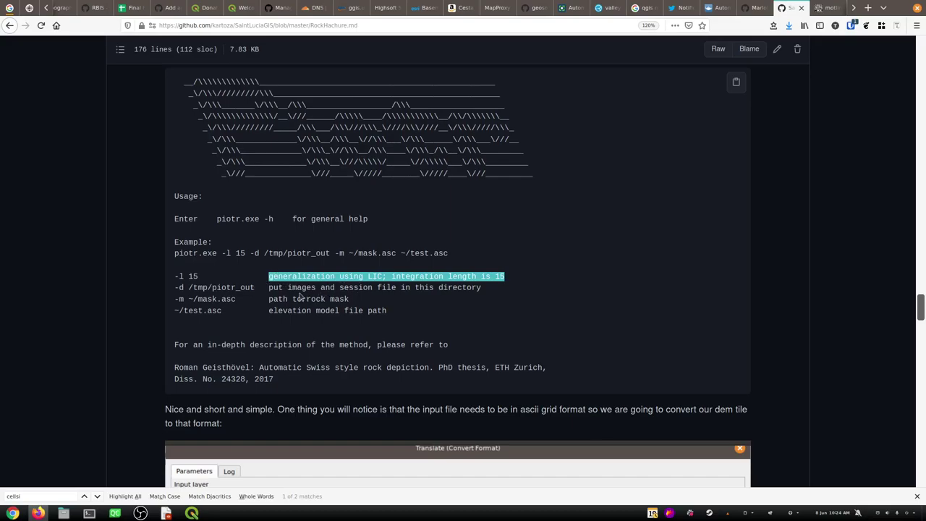
pyautogui.moveTo(267, 298); pyautogui.dragTo(340, 298)
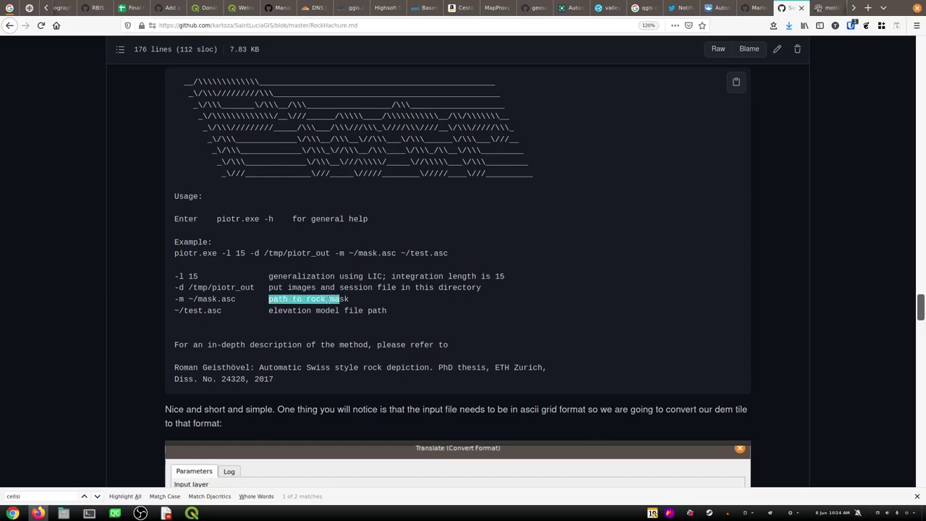
pyautogui.moveTo(175, 311); pyautogui.dragTo(232, 309)
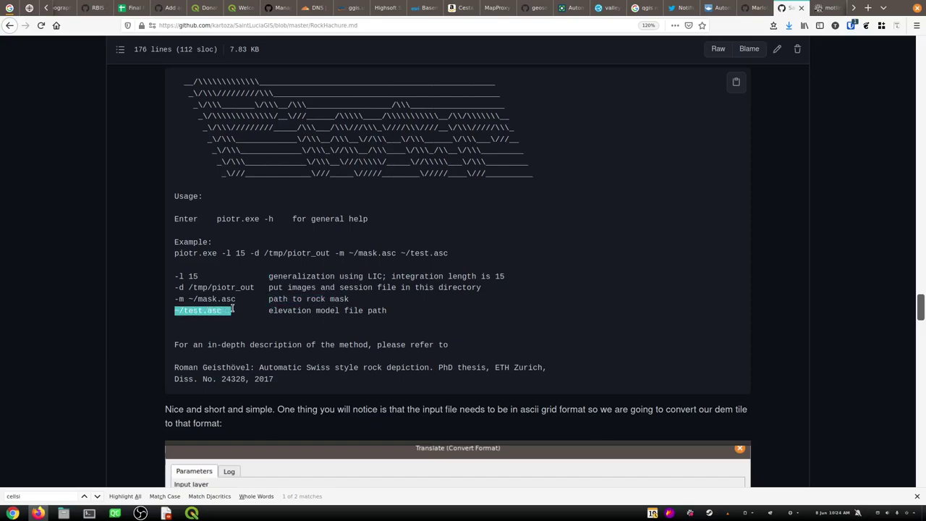
# - Find the docker run command for Piotr in RockHachure.md and examine its frolvlad/alpine-glibc:latest image and piotr.exe arguments
pyautogui.scroll(-3, 384, 303)
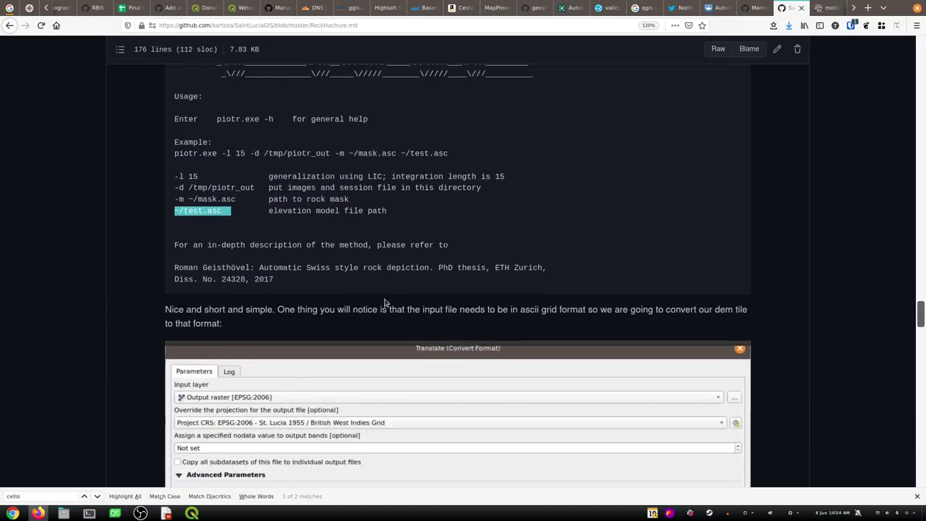
pyautogui.scroll(-5, 385, 302)
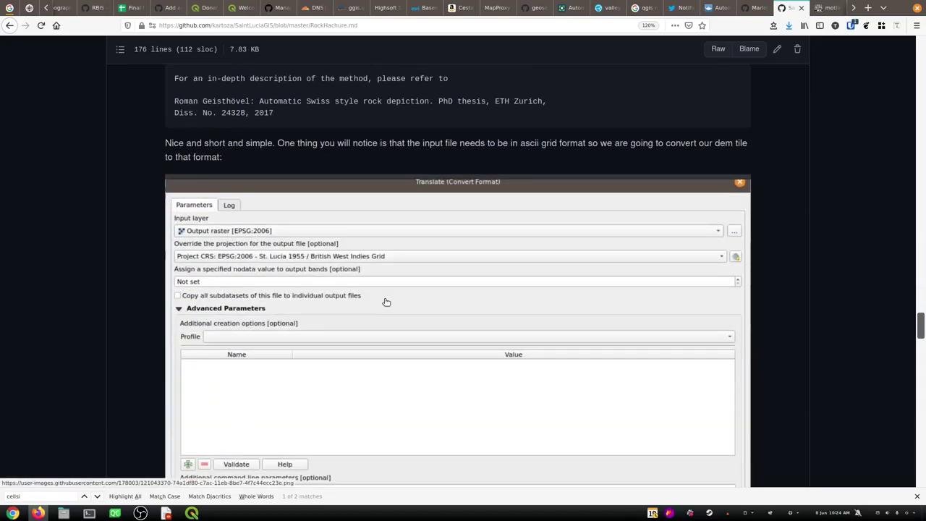
pyautogui.scroll(-20, 386, 302)
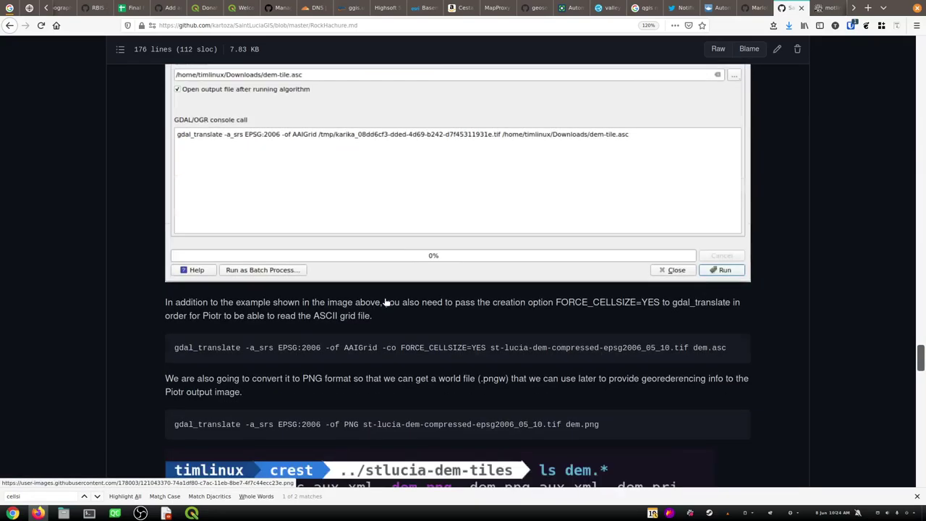
pyautogui.scroll(-6, 385, 303)
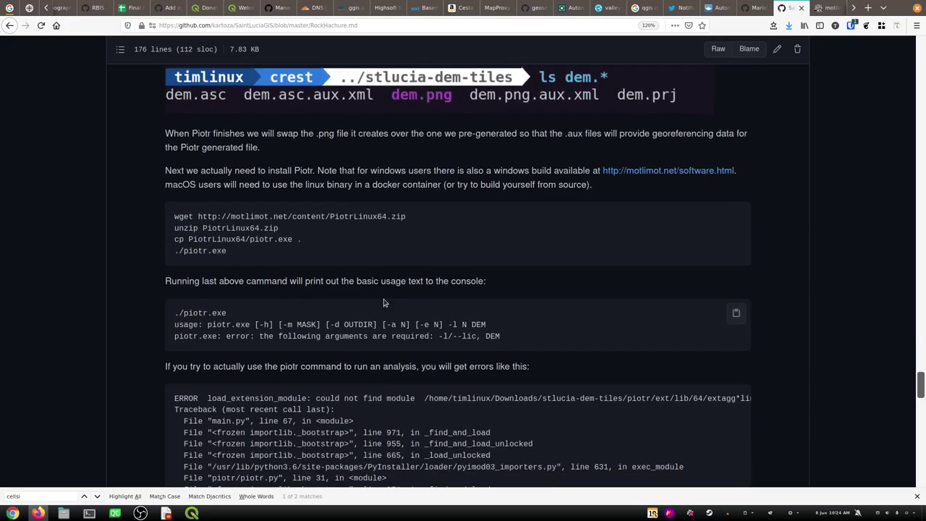
pyautogui.scroll(-4, 383, 298)
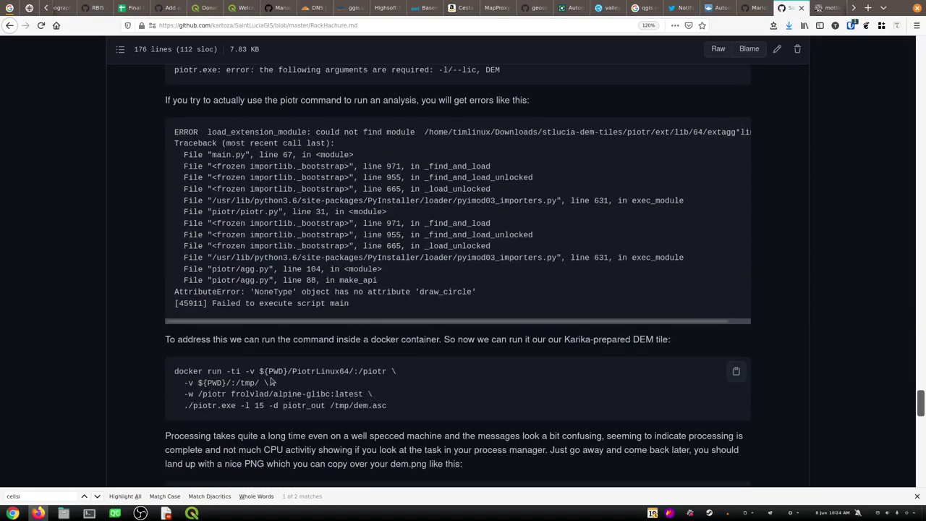
pyautogui.scroll(-2, 381, 388)
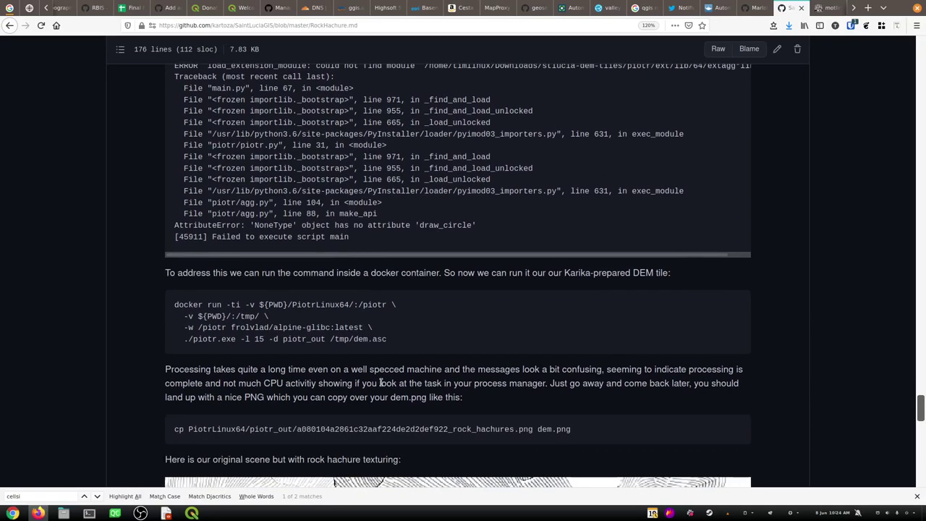
pyautogui.moveTo(392, 344); pyautogui.dragTo(174, 304)
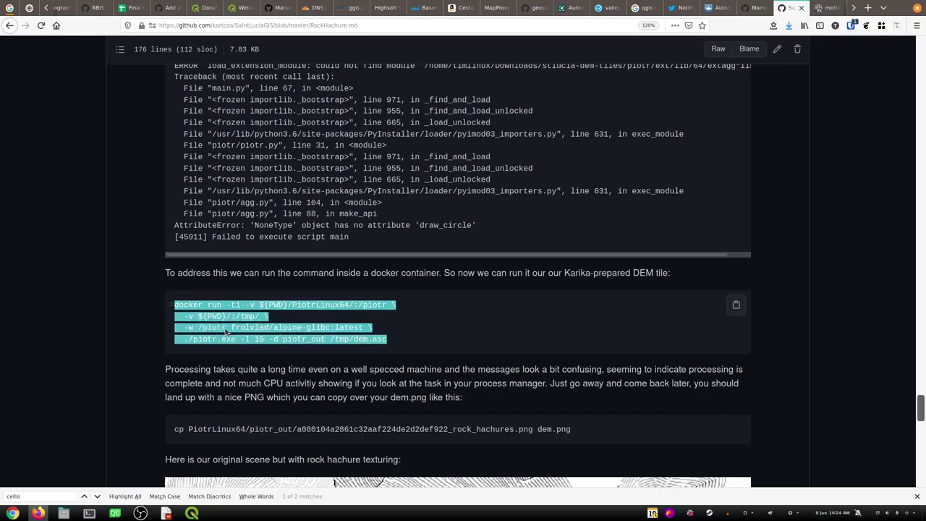
pyautogui.click(224, 329)
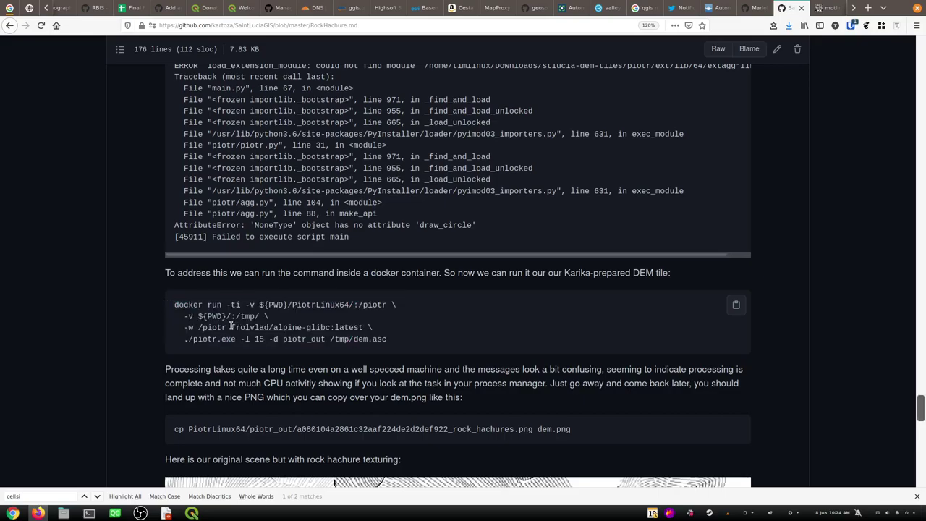
pyautogui.moveTo(231, 327); pyautogui.dragTo(368, 327)
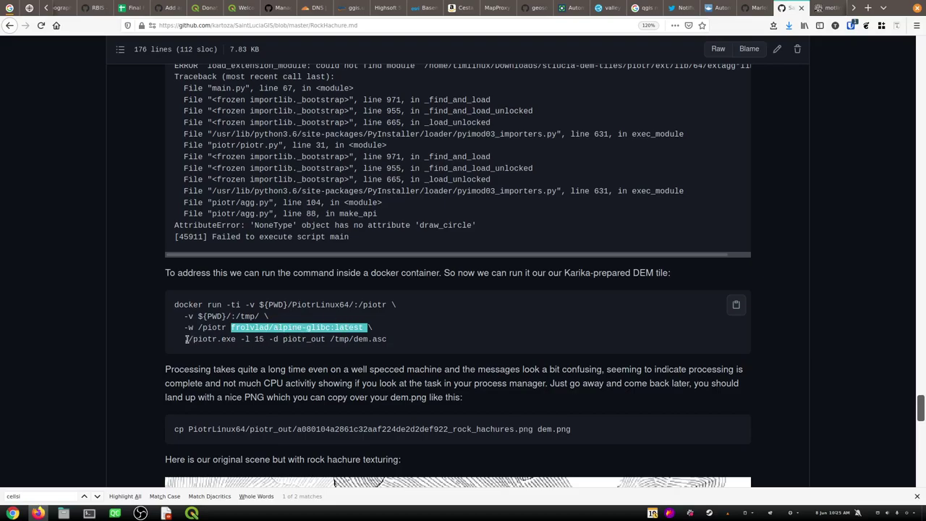
pyautogui.moveTo(189, 339); pyautogui.dragTo(374, 340)
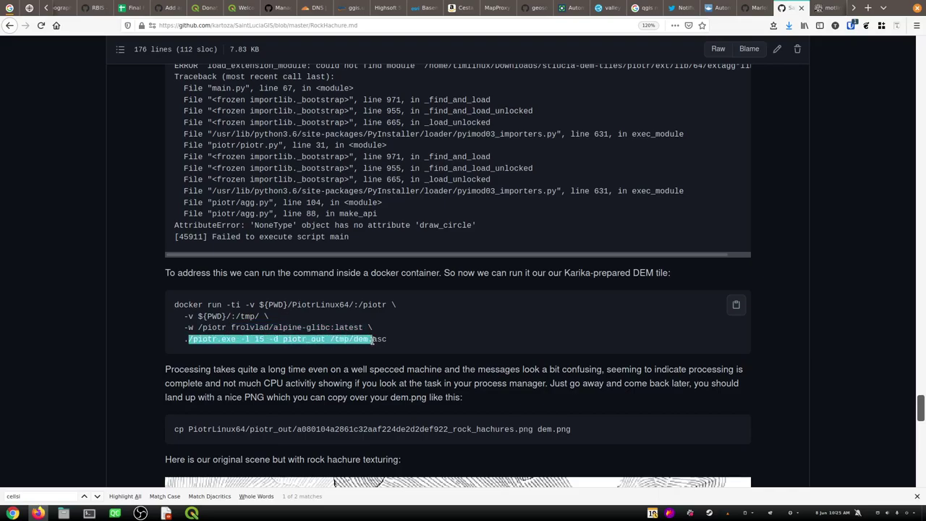
pyautogui.click(239, 343)
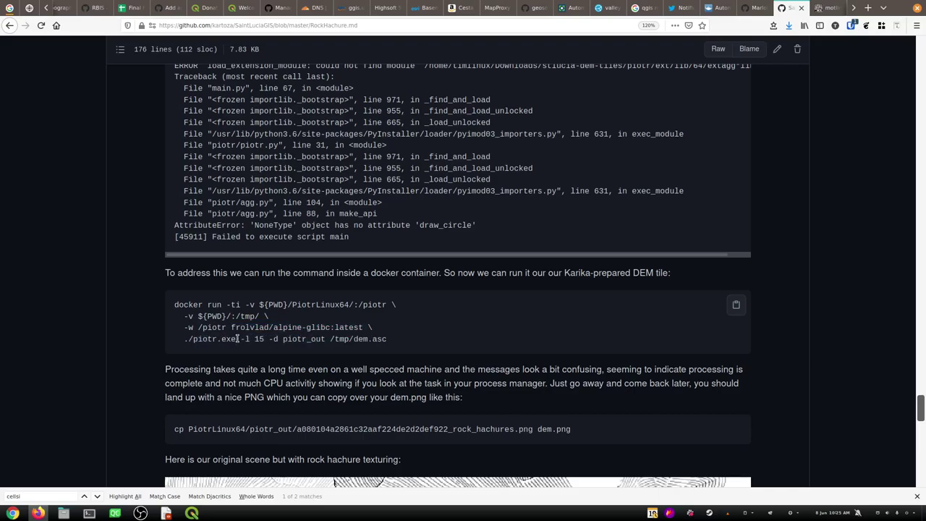
pyautogui.moveTo(236, 338); pyautogui.dragTo(193, 339)
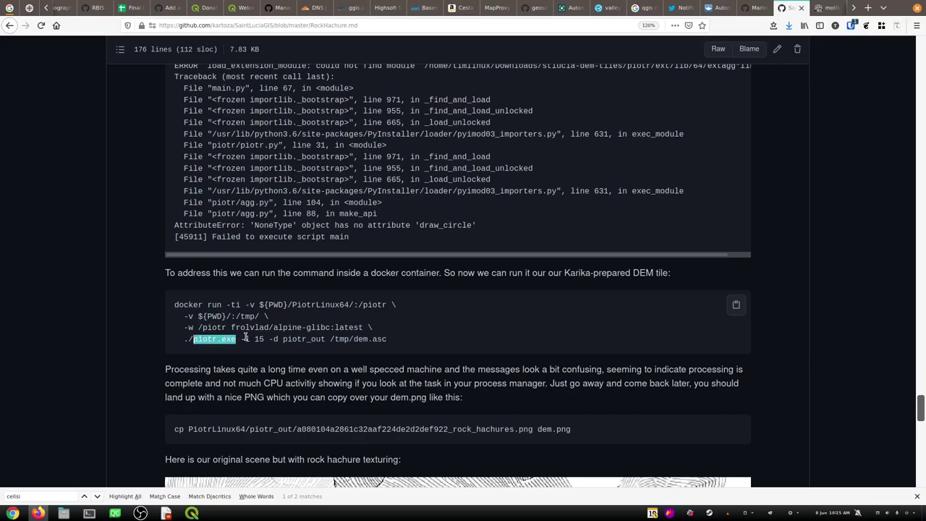
pyautogui.click(393, 342)
# - Copy the wget, unzip, cp and ./piotr.exe commands from RockHachure.md and run them in the terminal in nerdvana23
pyautogui.scroll(6, 397, 326)
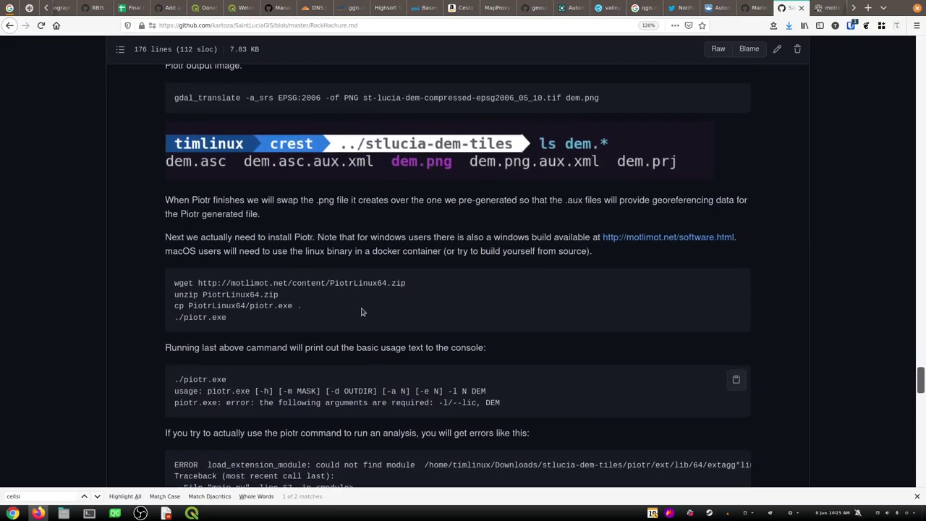
pyautogui.moveTo(249, 322); pyautogui.dragTo(170, 284)
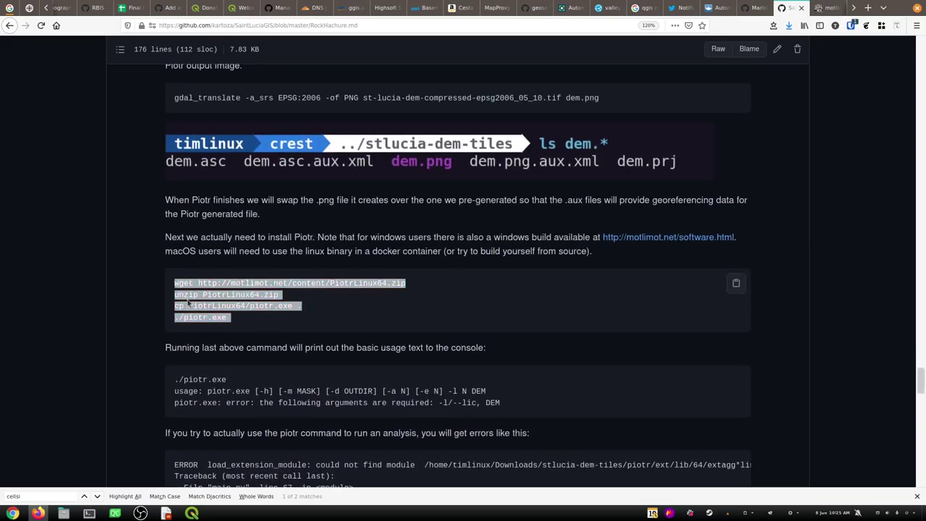
pyautogui.hotkey('alt', 'Tab')
pyautogui.hotkey('alt', 'Tab')
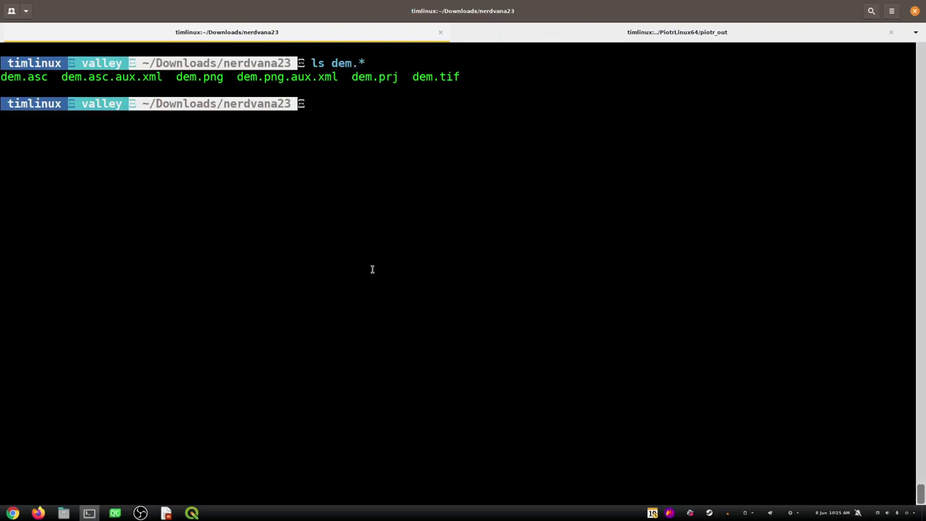
pyautogui.middleClick(441, 256)
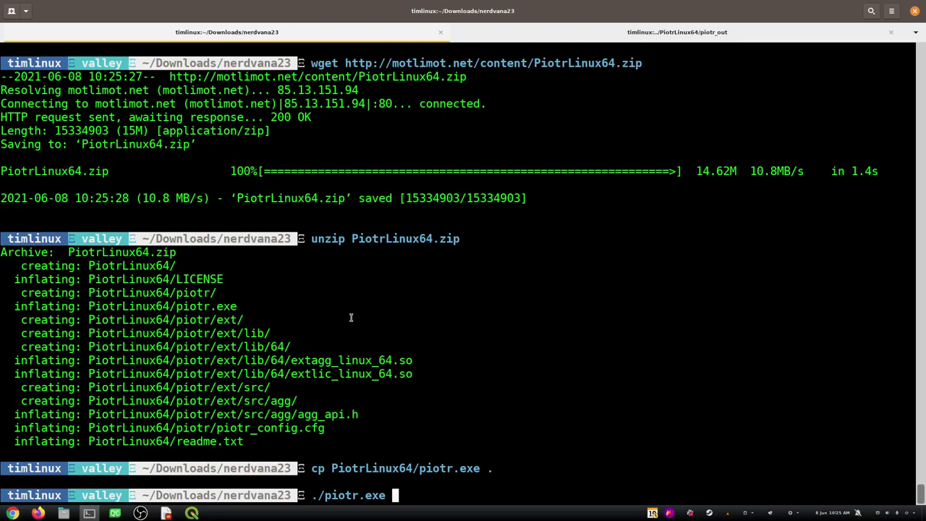
pyautogui.press('Return')
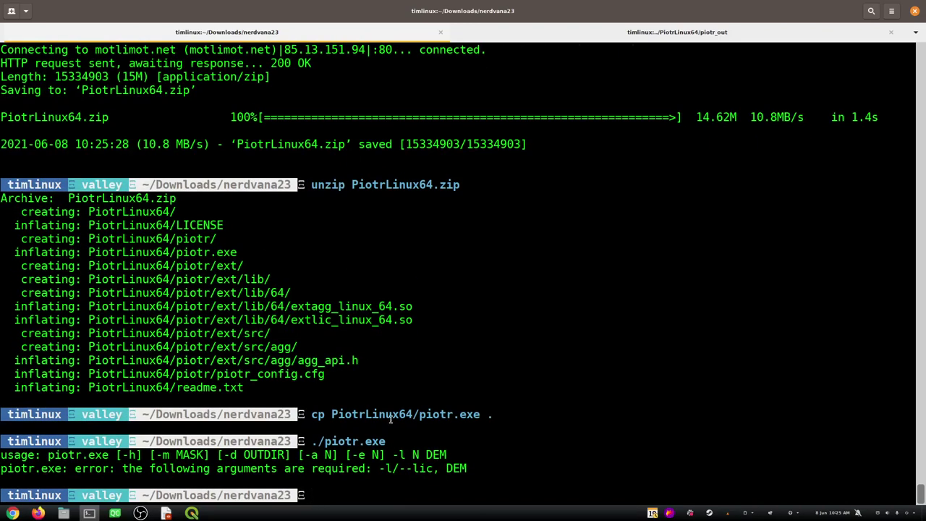
pyautogui.moveTo(386, 442); pyautogui.dragTo(341, 442)
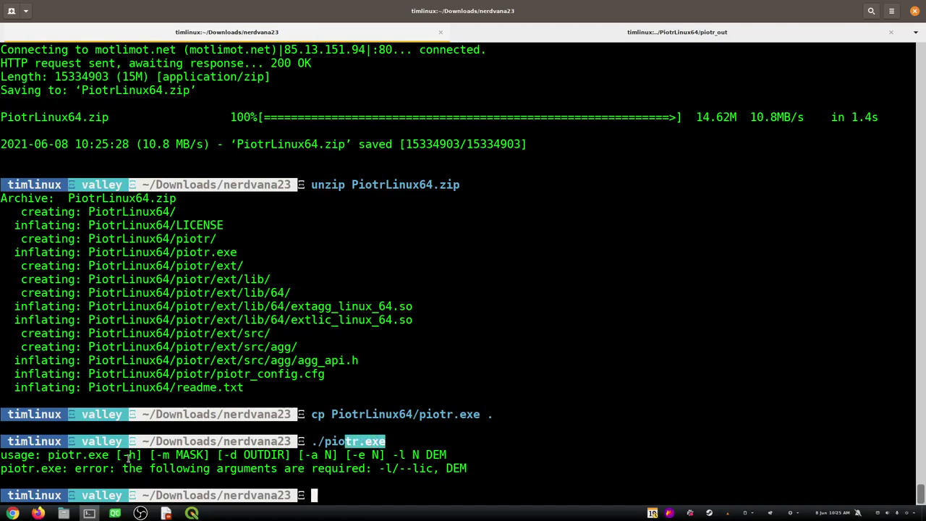
pyautogui.click(486, 470)
# - Copy the docker run command from RockHachure.md and run it in the terminal to process /tmp/dem.asc with -l 15 into piotr_out
pyautogui.hotkey('alt', 'Tab')
pyautogui.scroll(-2, 407, 360)
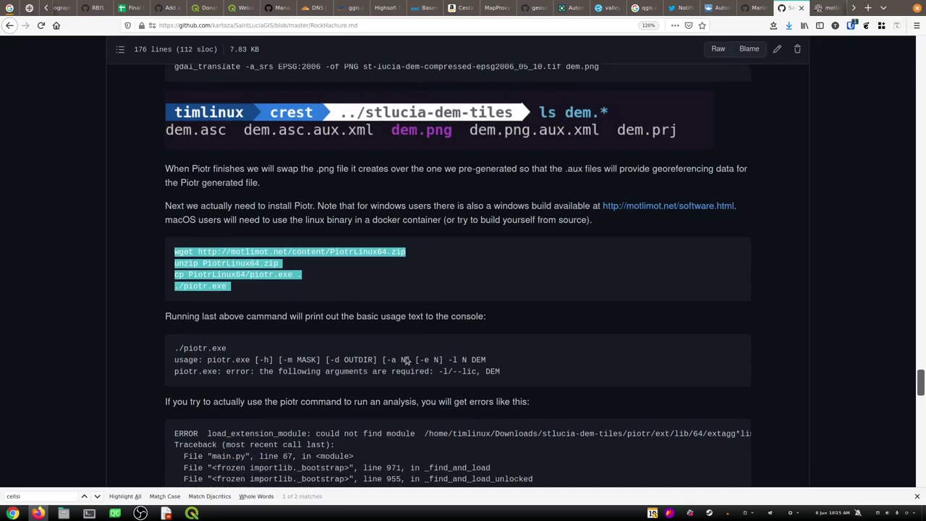
pyautogui.scroll(-5, 406, 359)
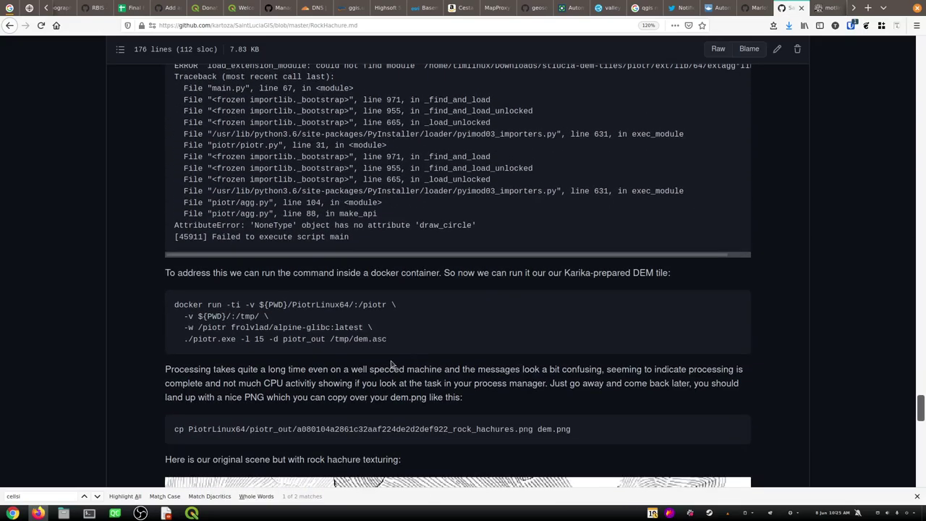
pyautogui.moveTo(395, 339); pyautogui.dragTo(347, 337)
pyautogui.click(368, 339)
pyautogui.moveTo(396, 343); pyautogui.dragTo(172, 305)
pyautogui.hotkey('alt', 'Tab')
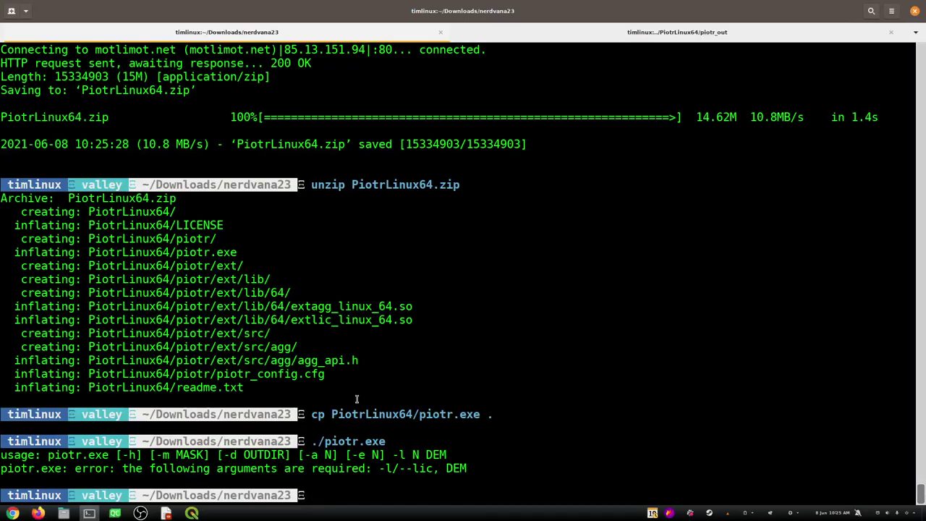
pyautogui.write('docker run -ti -v ${PWD}/PiotrLinux64/:/piotr \\   -v ${PWD}/:/tmp/ \\   -w /piotr frolvlad/alpine-glibc:latest \\   ./piotr.exe -l 15 -d piotr_out /tmp/dem.asc')
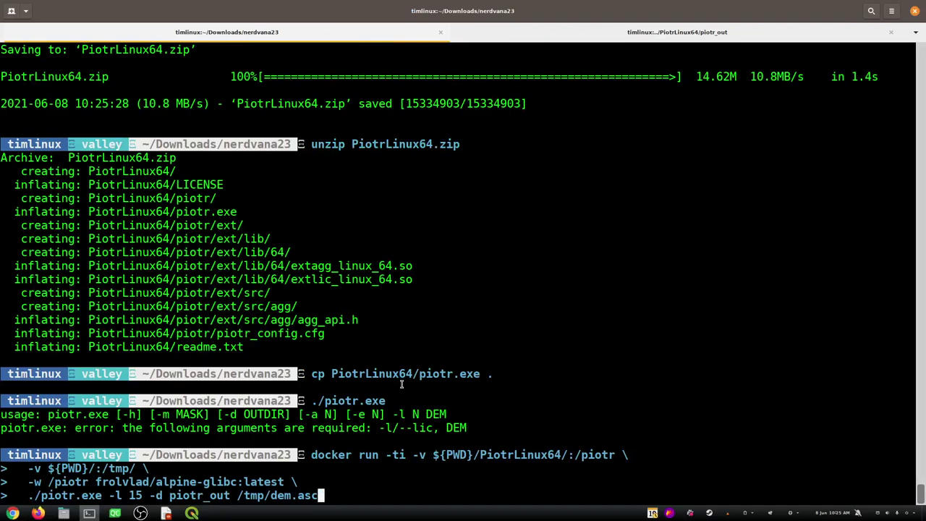
pyautogui.press('Return')
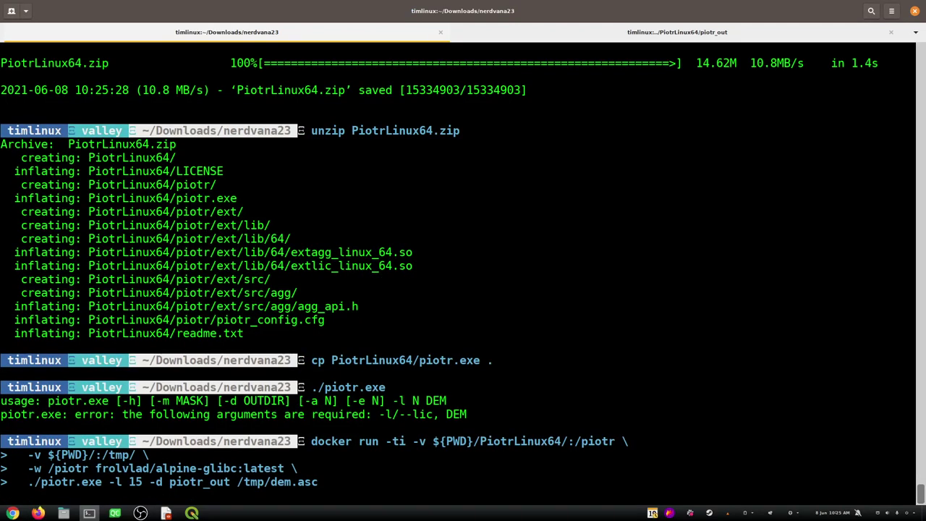
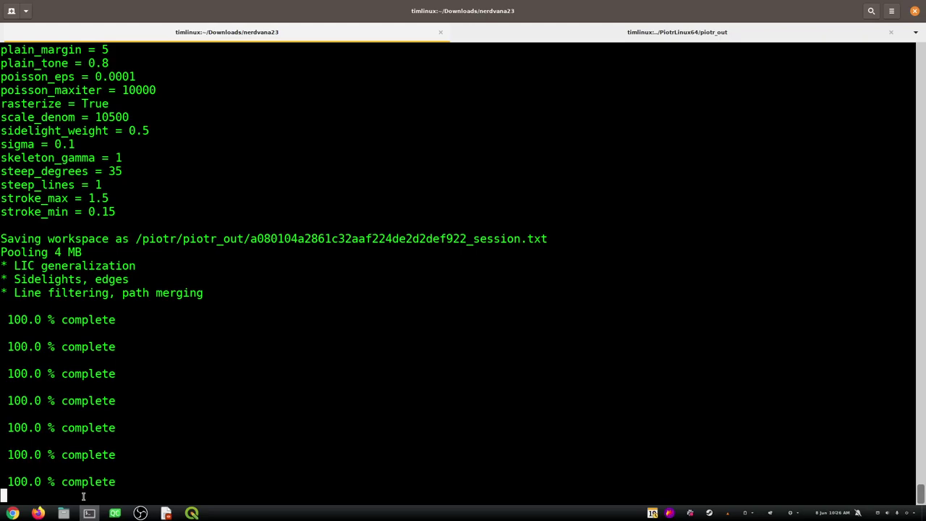
# - Check the rock_hachures.png and shaded_relief.png output paths in Piotr's log, and copy the shaded relief path from piotr_out onward
pyautogui.moveTo(37, 512)
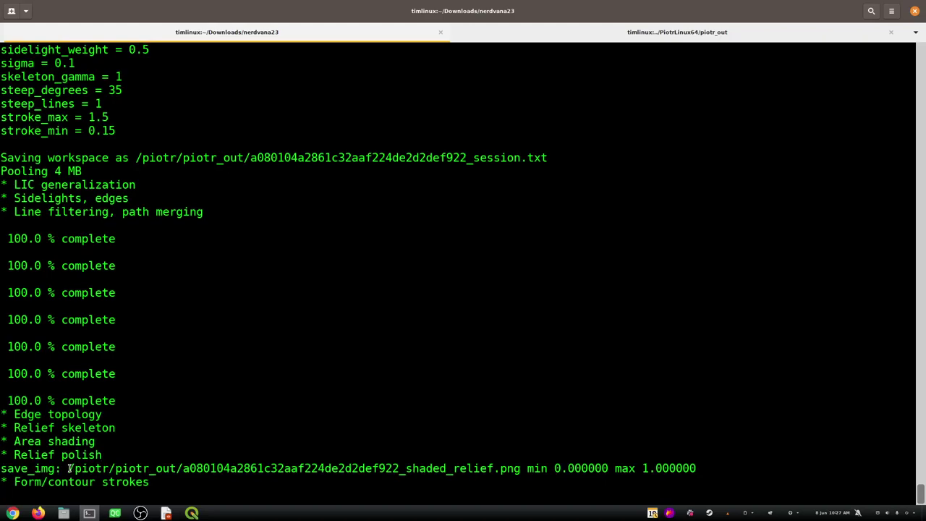
pyautogui.moveTo(65, 468); pyautogui.dragTo(526, 468)
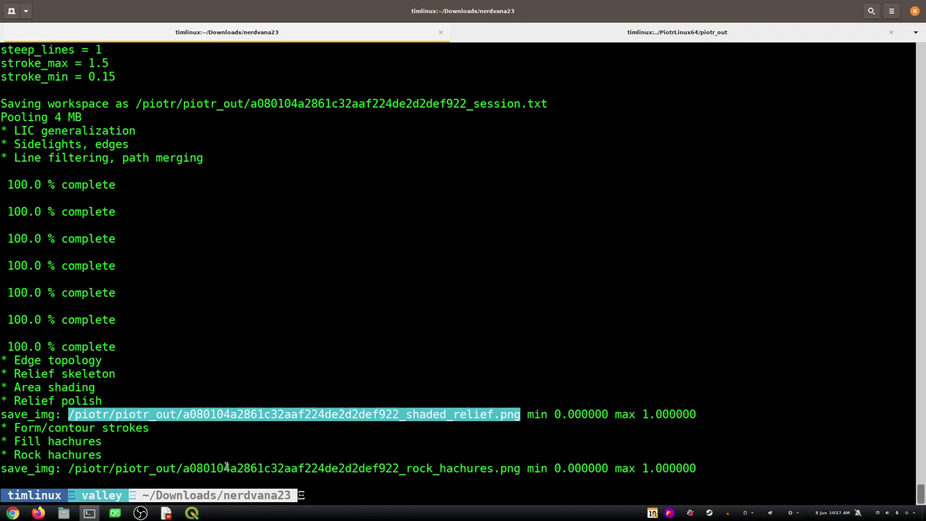
pyautogui.moveTo(519, 468); pyautogui.dragTo(115, 468)
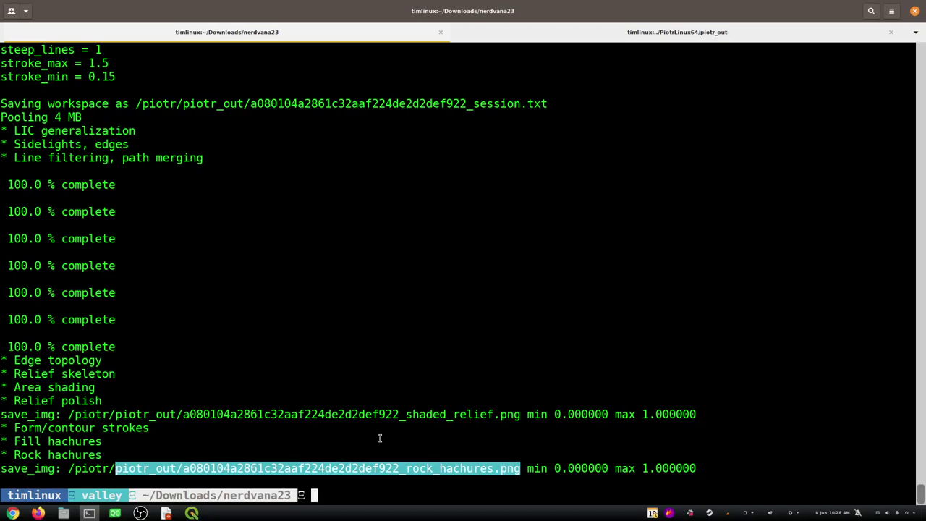
pyautogui.click(418, 415)
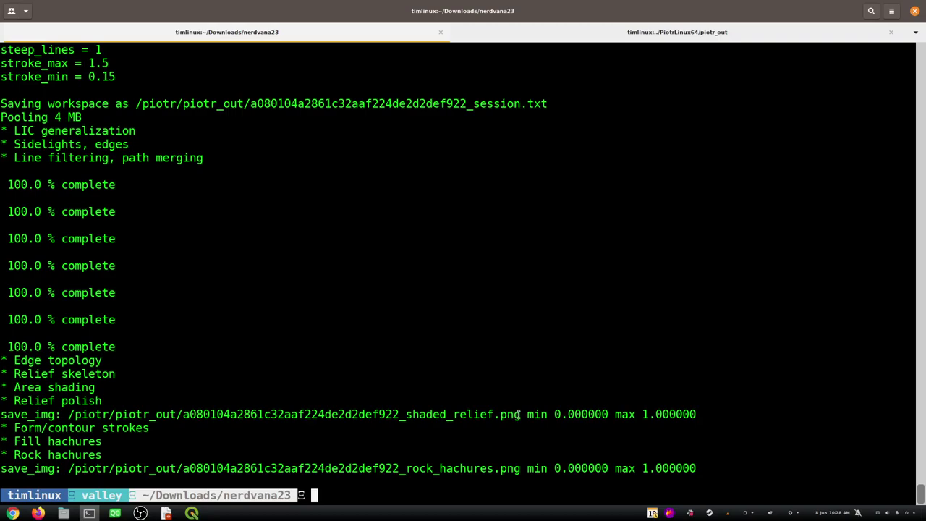
pyautogui.moveTo(520, 414); pyautogui.dragTo(114, 413)
pyautogui.hotkey('ctrl', 'c')
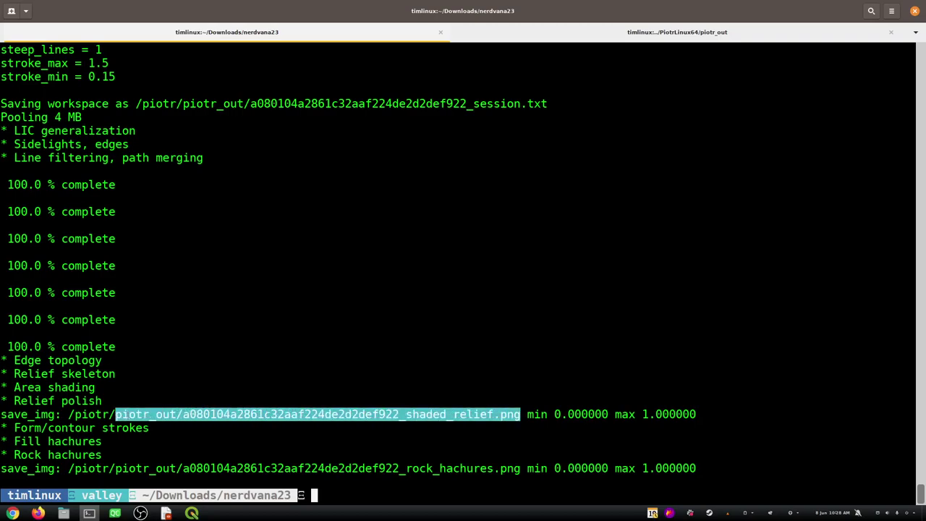
# - Switch to the file manager and expand PiotrLinux64/piotr_out within the nerdvana23 folder
pyautogui.hotkey('alt', 'Tab')
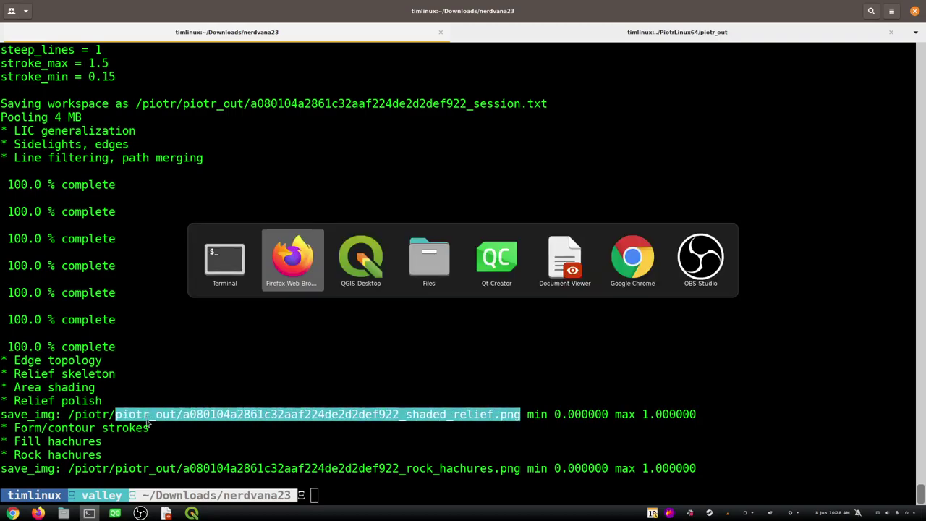
pyautogui.hotkey('alt', 'Tab')
pyautogui.hotkey('alt', 'Tab')
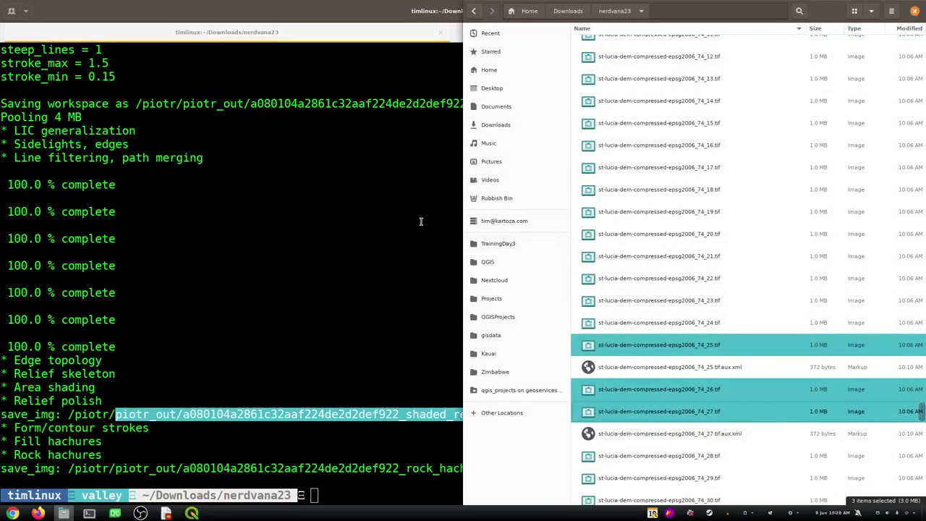
pyautogui.hotkey('alt', '`')
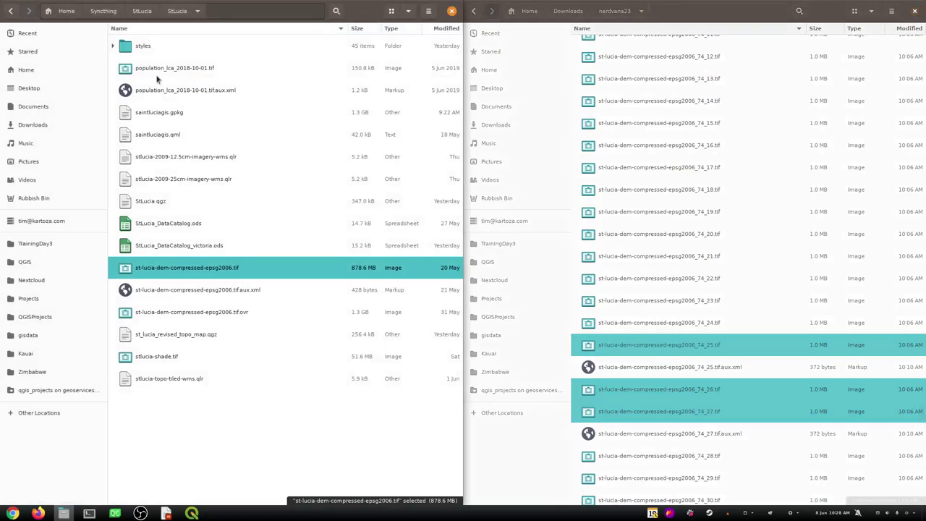
pyautogui.click(620, 13)
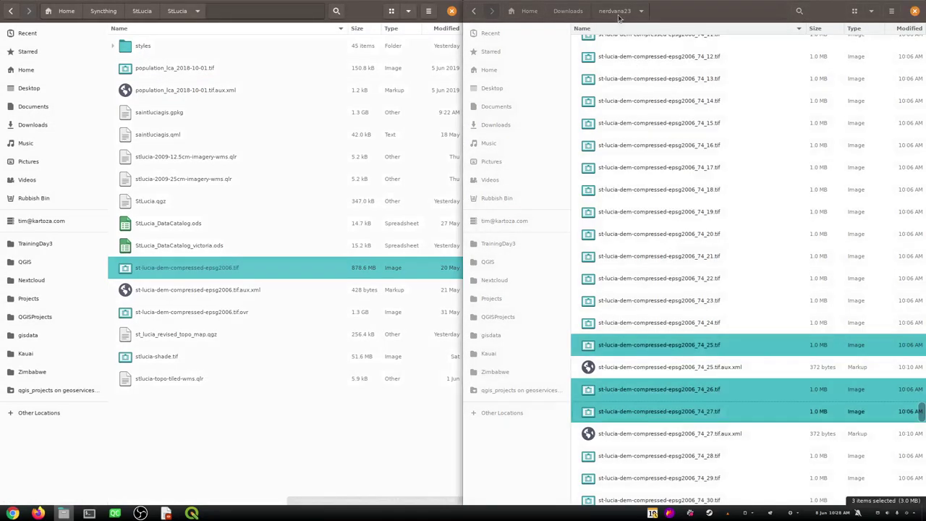
pyautogui.click(921, 411)
pyautogui.moveTo(921, 410); pyautogui.dragTo(904, 36)
pyautogui.click(581, 70)
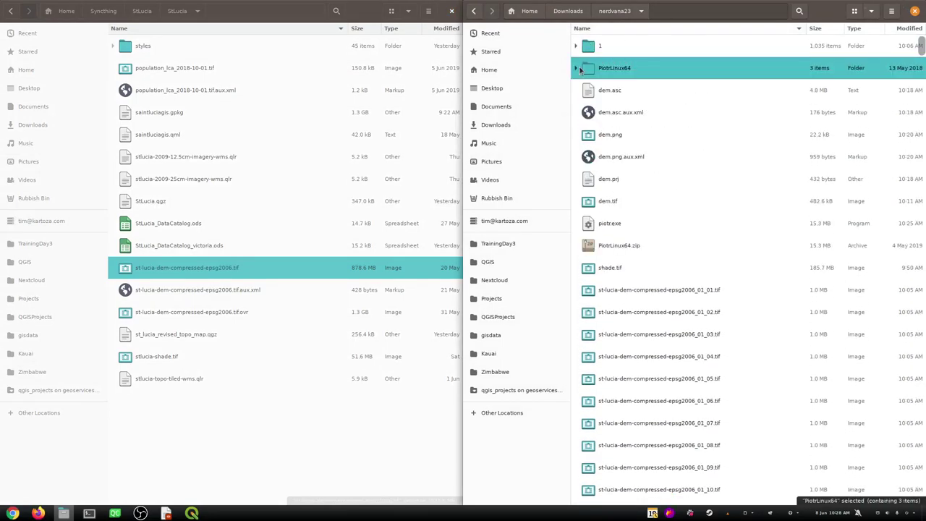
pyautogui.click(577, 68)
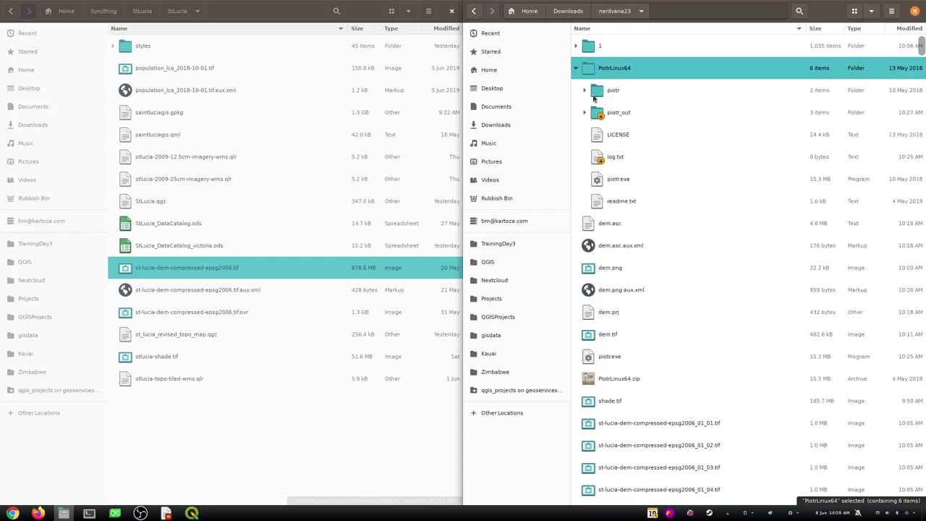
pyautogui.click(585, 113)
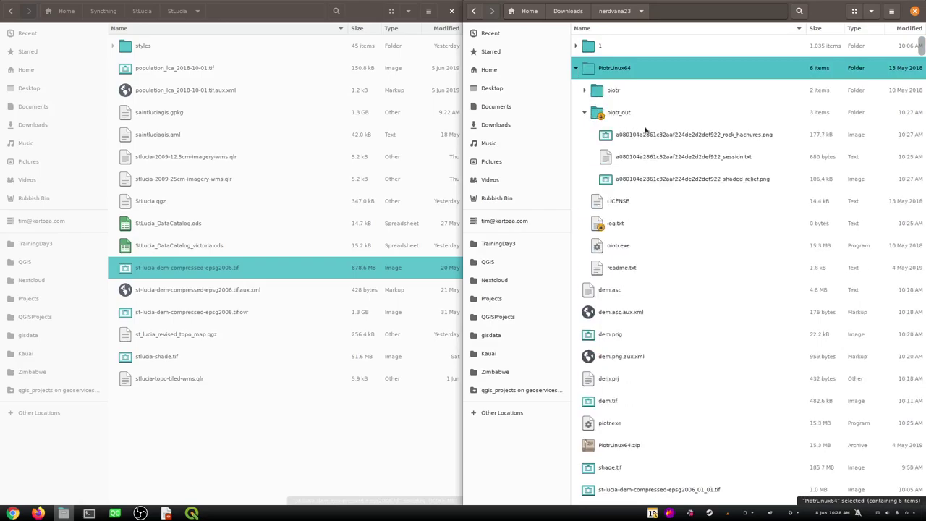
# - View the shaded_relief.png and rock_hachures.png outputs in the image viewer to examine Piotr's rendering, closing each image
pyautogui.click(684, 137)
pyautogui.click(682, 180)
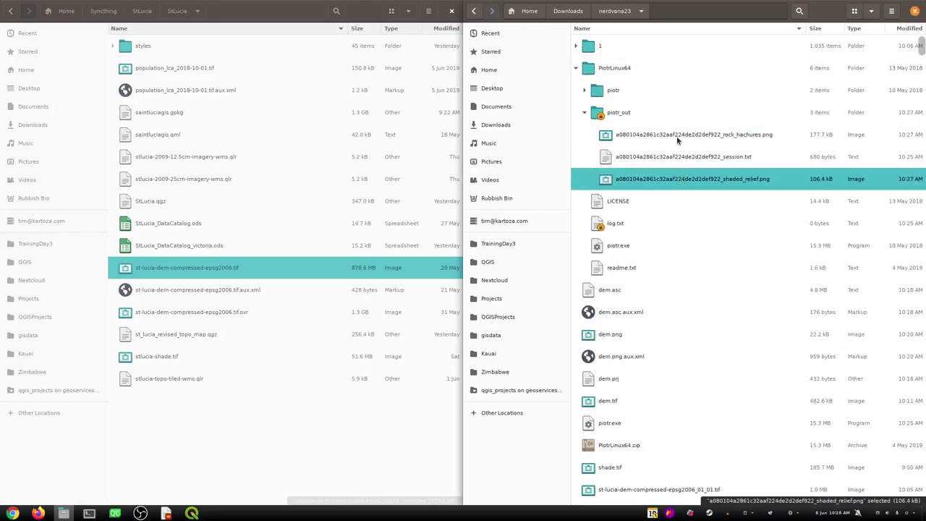
pyautogui.click(679, 139)
pyautogui.click(679, 181)
pyautogui.doubleClick(678, 180)
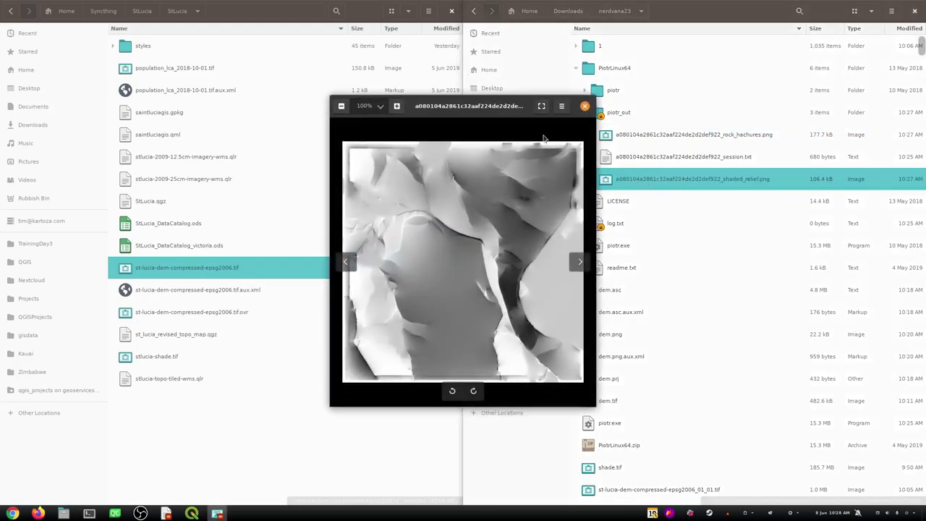
pyautogui.moveTo(496, 106); pyautogui.dragTo(381, 102)
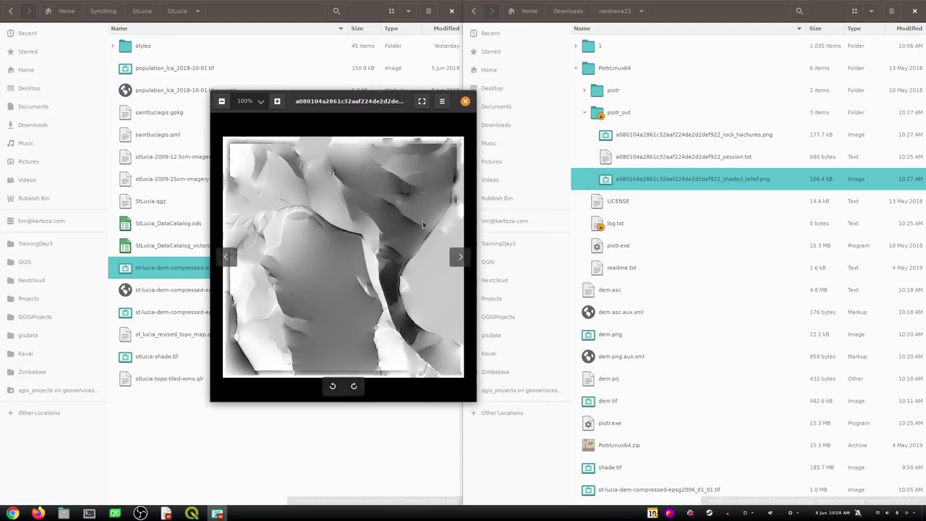
pyautogui.click(465, 103)
pyautogui.doubleClick(686, 135)
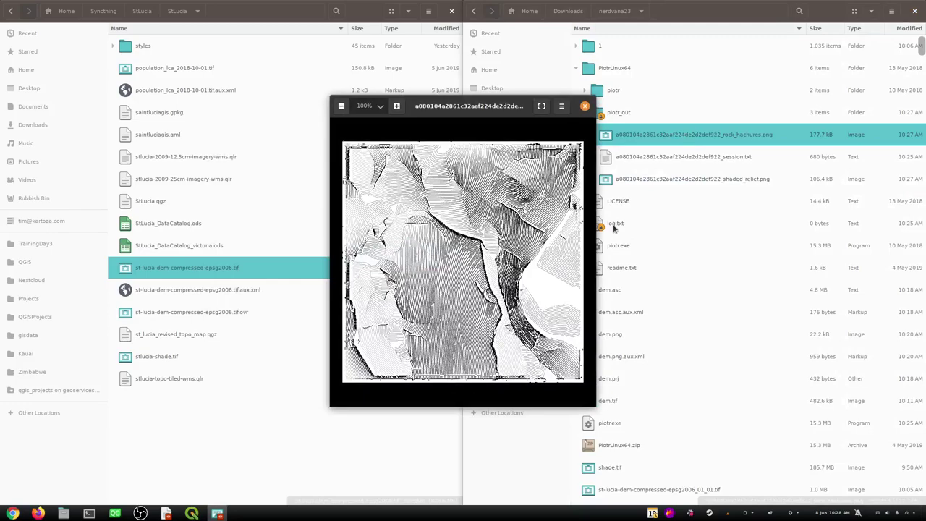
pyautogui.moveTo(489, 110); pyautogui.dragTo(456, 73)
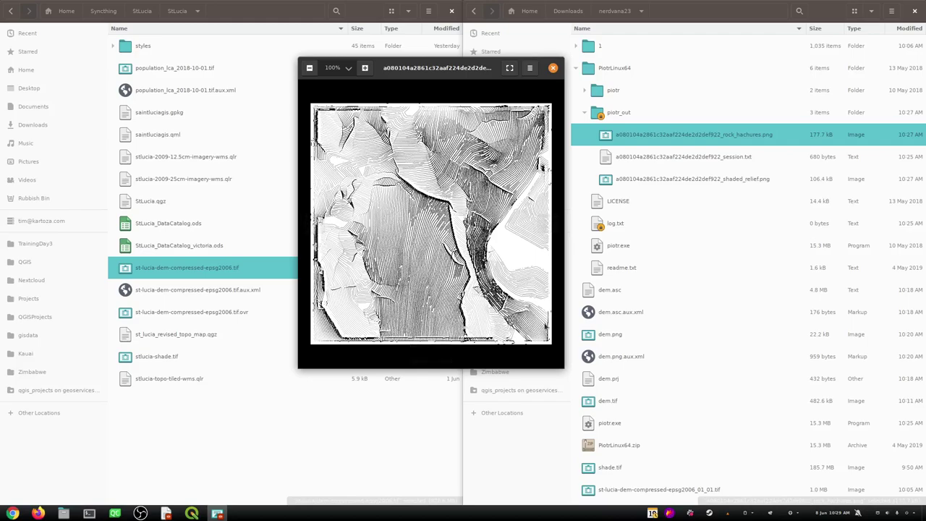
pyautogui.click(553, 68)
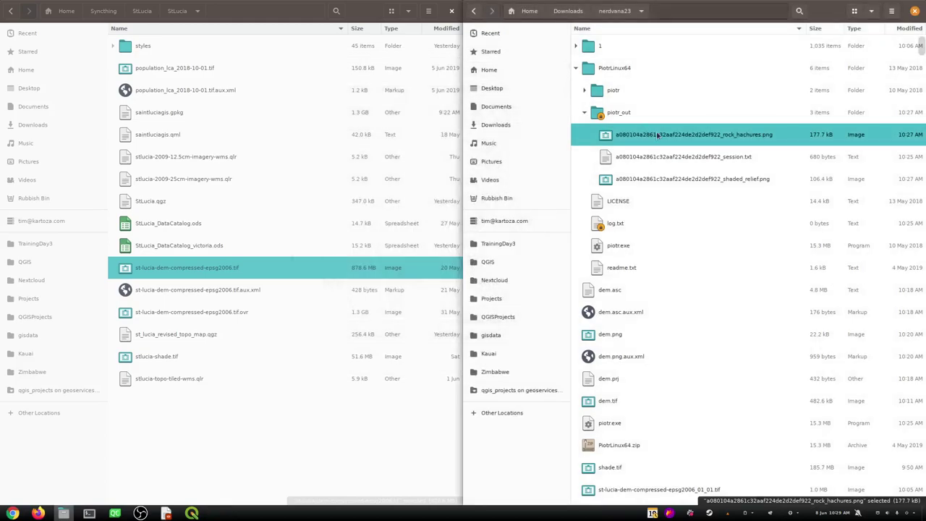
pyautogui.moveTo(620, 136); pyautogui.dragTo(276, 282)
pyautogui.hotkey('alt', 'Tab')
pyautogui.press('Tab')
pyautogui.press('Tab')
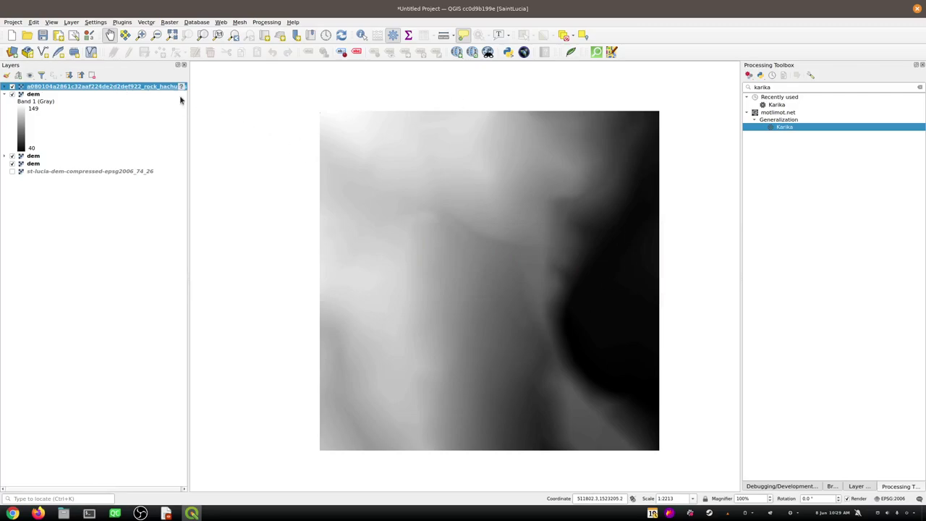
pyautogui.hotkey('ctrl', 'd')
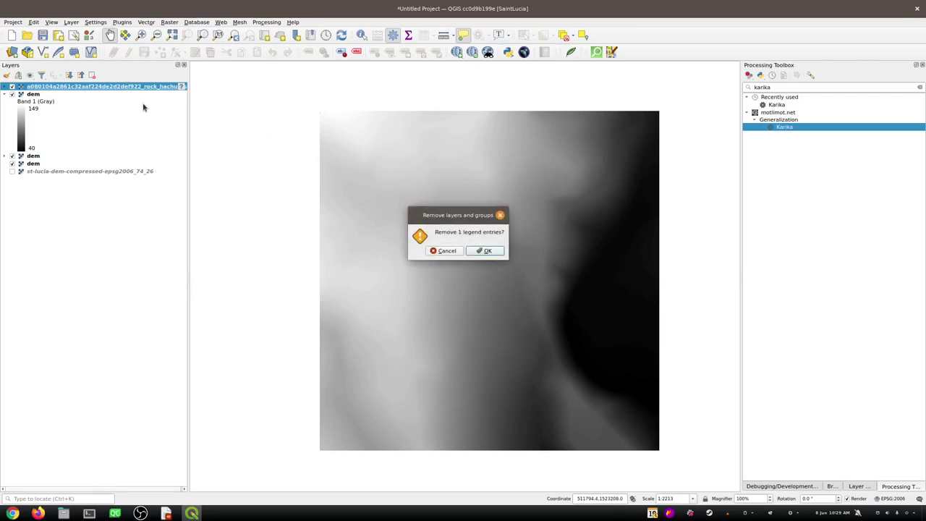
pyautogui.click(490, 252)
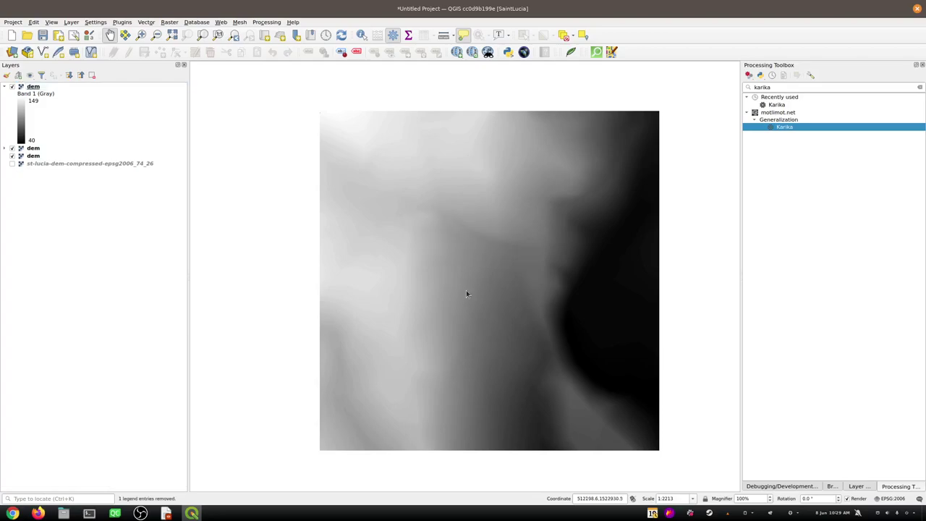
# - Copy Piotr's shaded_relief.png from PiotrLinux64/piotr_out over dem.png in nerdvana23 with cp in the terminal
pyautogui.hotkey('alt', 'Tab')
pyautogui.press('Tab')
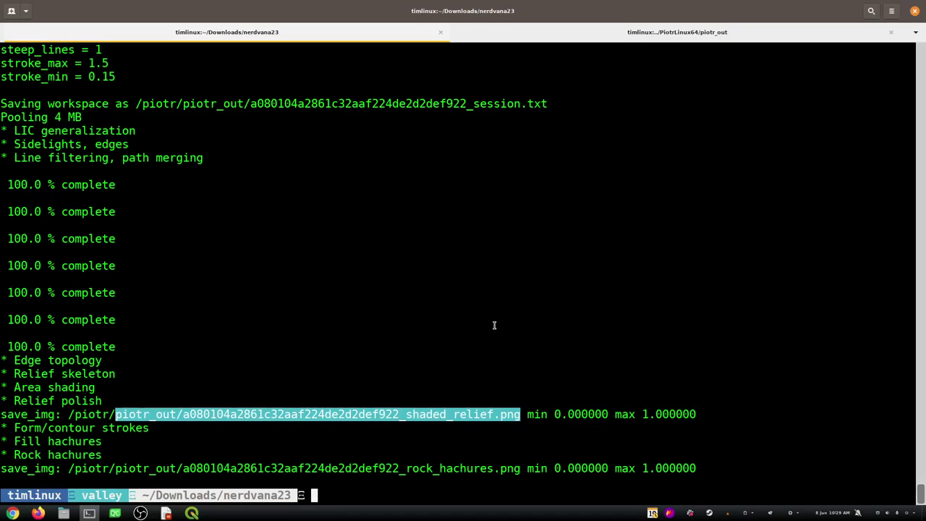
pyautogui.write('co P')
pyautogui.press('Tab')
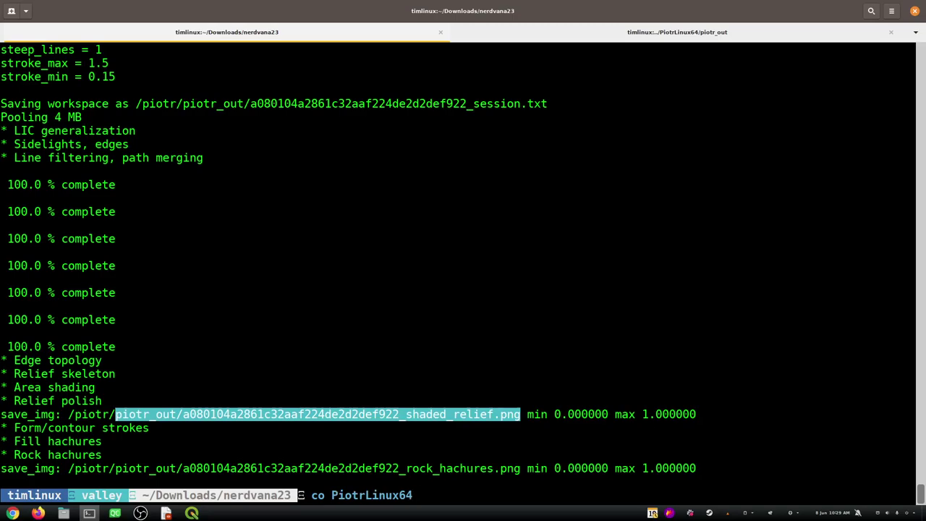
pyautogui.write('/')
pyautogui.middleClick(540, 290)
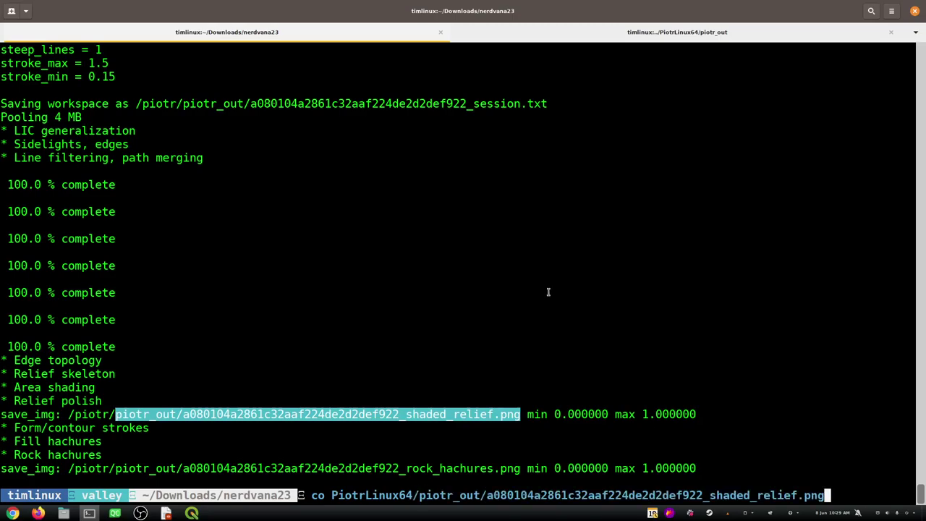
pyautogui.write('dem.png')
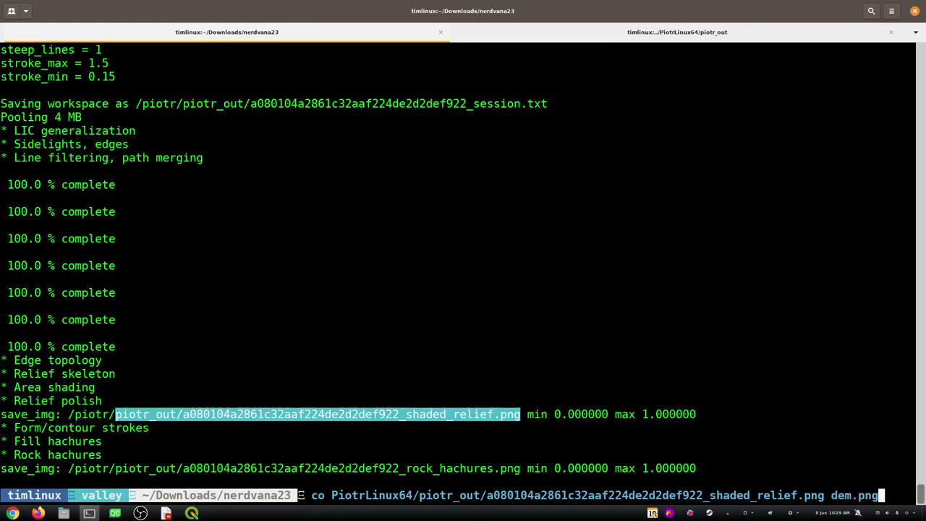
pyautogui.press('Return')
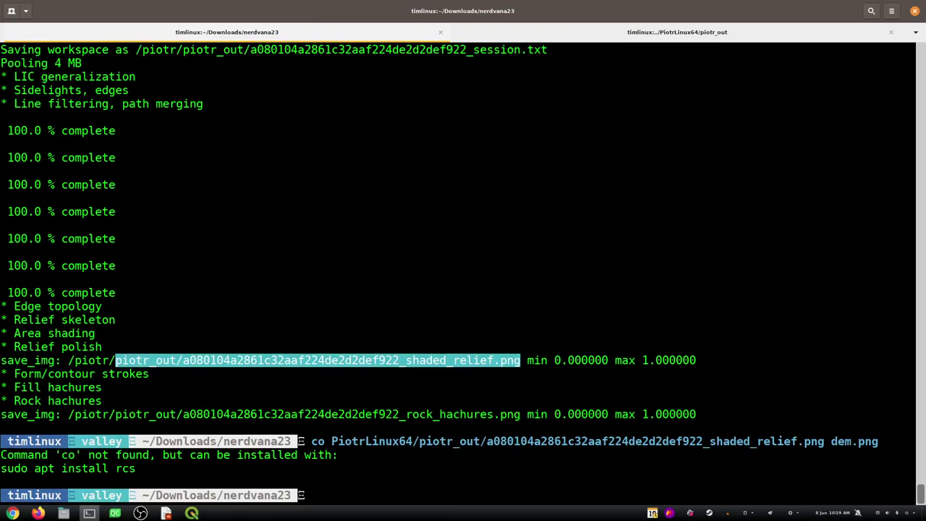
pyautogui.press('Up')
pyautogui.press('Home')
pyautogui.press('Right')
pyautogui.press('Right')
pyautogui.press('BackSpace')
pyautogui.write('p')
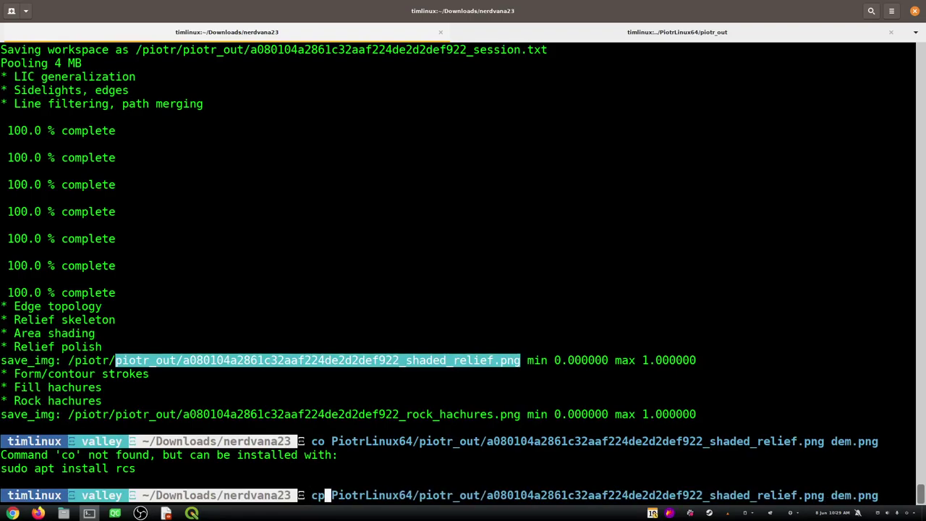
pyautogui.press('Return')
# - Add the shaded relief dem.png from the nerdvana23 folder to the QGIS map as a raster layer
pyautogui.hotkey('alt', 'Tab')
pyautogui.hotkey('alt', 'Tab')
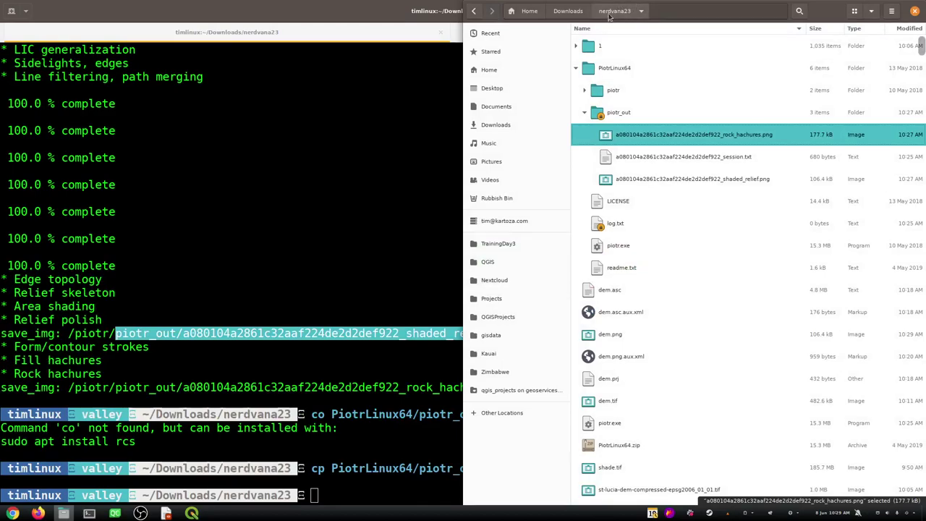
pyautogui.click(576, 68)
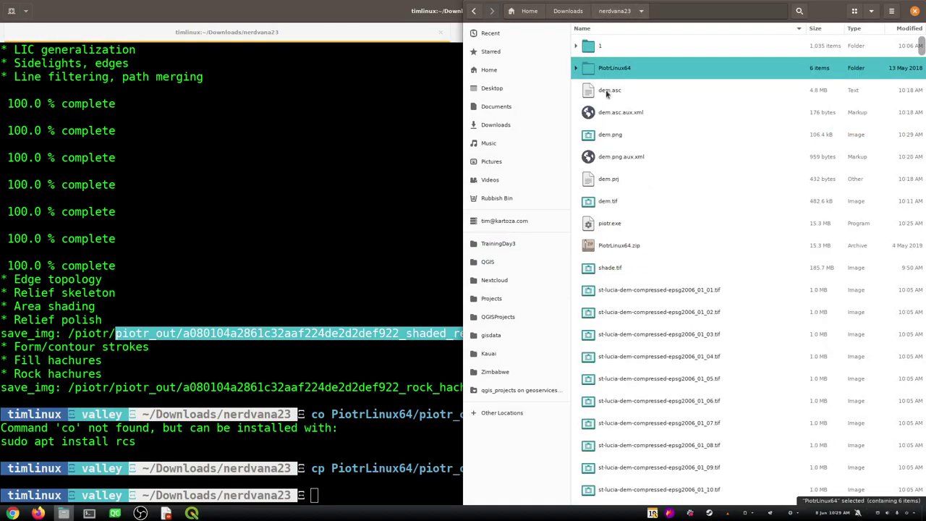
pyautogui.click(605, 139)
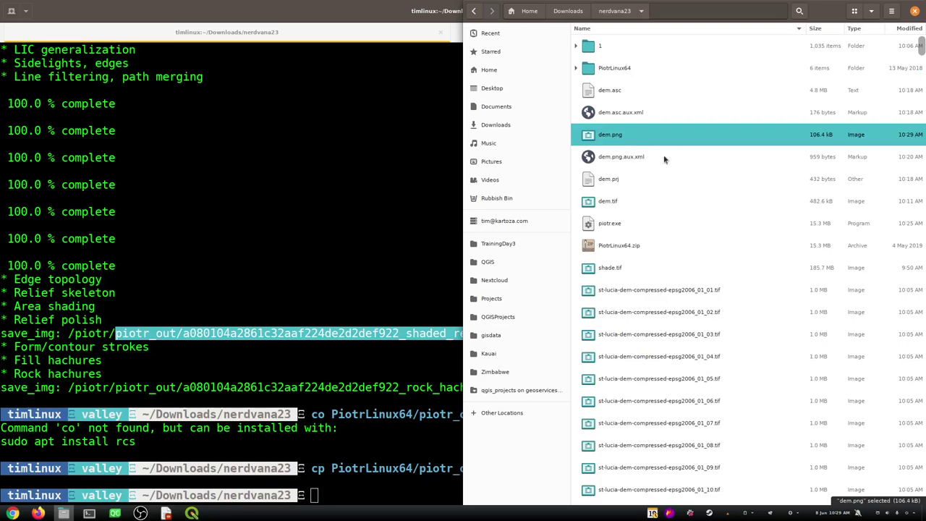
pyautogui.moveTo(609, 135); pyautogui.dragTo(473, 238)
pyautogui.hotkey('alt', 'Tab')
pyautogui.hotkey('alt', 'Tab')
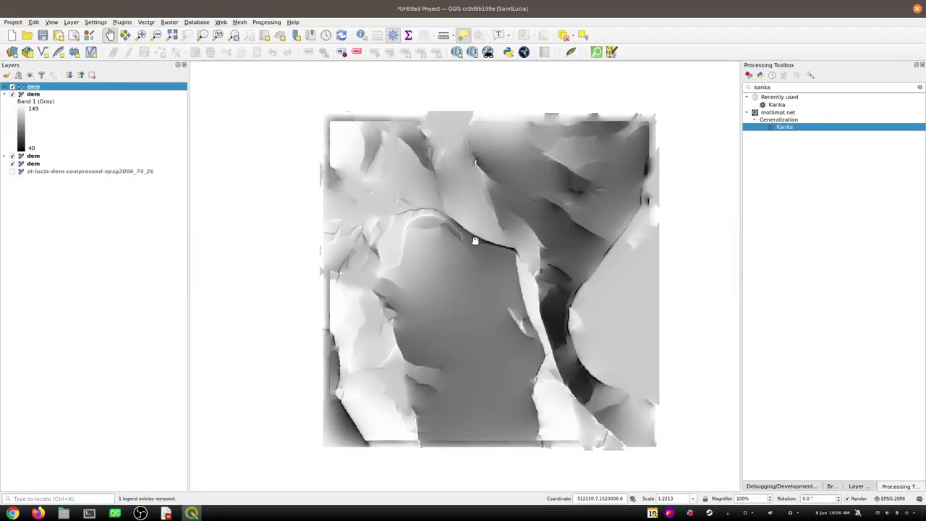
# - Copy Piotr's rock_hachures.png from PiotrLinux64/piotr_out over dem.png in the terminal by editing the previous cp command
pyautogui.hotkey('alt', 'Tab')
pyautogui.hotkey('alt', 'Tab')
pyautogui.hotkey('alt', 'Tab')
pyautogui.hotkey('alt', 'Tab')
pyautogui.hotkey('alt', 'Tab')
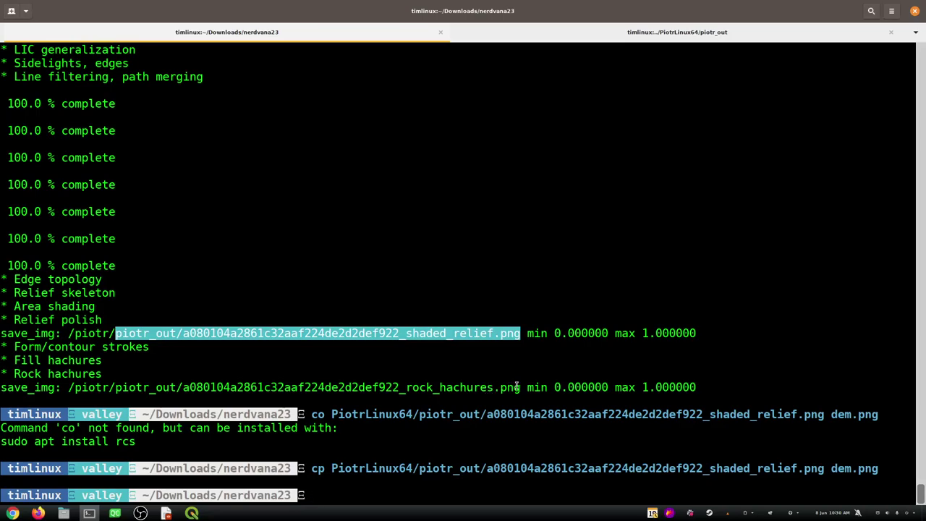
pyautogui.moveTo(519, 386); pyautogui.dragTo(182, 387)
pyautogui.hotkey('ctrl', 'c')
pyautogui.press('Up')
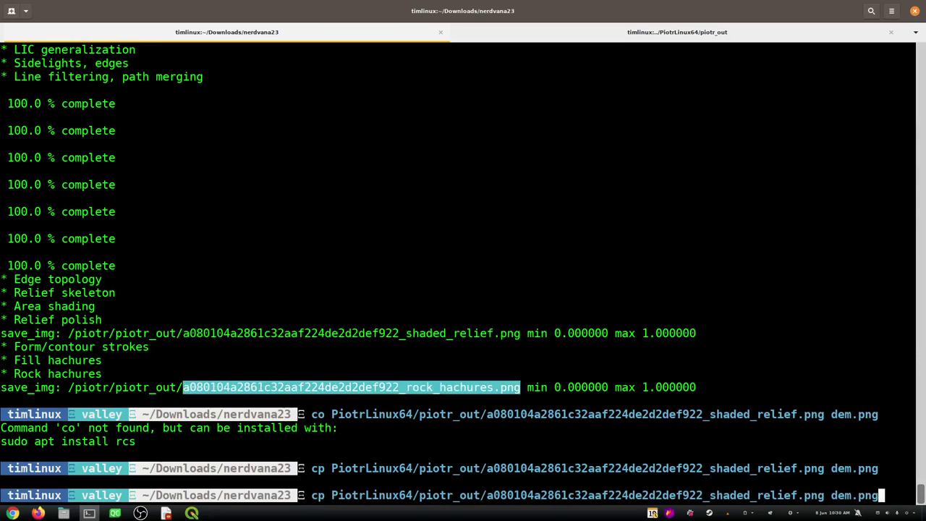
pyautogui.press('BackSpace')
pyautogui.press('BackSpace')
pyautogui.press('BackSpace')
pyautogui.press('BackSpace')
pyautogui.press('BackSpace')
pyautogui.press('BackSpace')
pyautogui.press('BackSpace')
pyautogui.press('BackSpace')
pyautogui.press('BackSpace')
pyautogui.press('BackSpace')
pyautogui.press('BackSpace')
pyautogui.press('BackSpace')
pyautogui.press('BackSpace')
pyautogui.press('BackSpace')
pyautogui.press('BackSpace')
pyautogui.press('BackSpace')
pyautogui.press('BackSpace')
pyautogui.press('BackSpace')
pyautogui.press('BackSpace')
pyautogui.press('BackSpace')
pyautogui.press('BackSpace')
pyautogui.press('BackSpace')
pyautogui.press('BackSpace')
pyautogui.press('BackSpace')
pyautogui.press('BackSpace')
pyautogui.press('BackSpace')
pyautogui.press('BackSpace')
pyautogui.press('BackSpace')
pyautogui.press('BackSpace')
pyautogui.press('BackSpace')
pyautogui.press('BackSpace')
pyautogui.press('BackSpace')
pyautogui.press('BackSpace')
pyautogui.press('BackSpace')
pyautogui.press('BackSpace')
pyautogui.press('BackSpace')
pyautogui.press('BackSpace')
pyautogui.press('BackSpace')
pyautogui.press('BackSpace')
pyautogui.press('BackSpace')
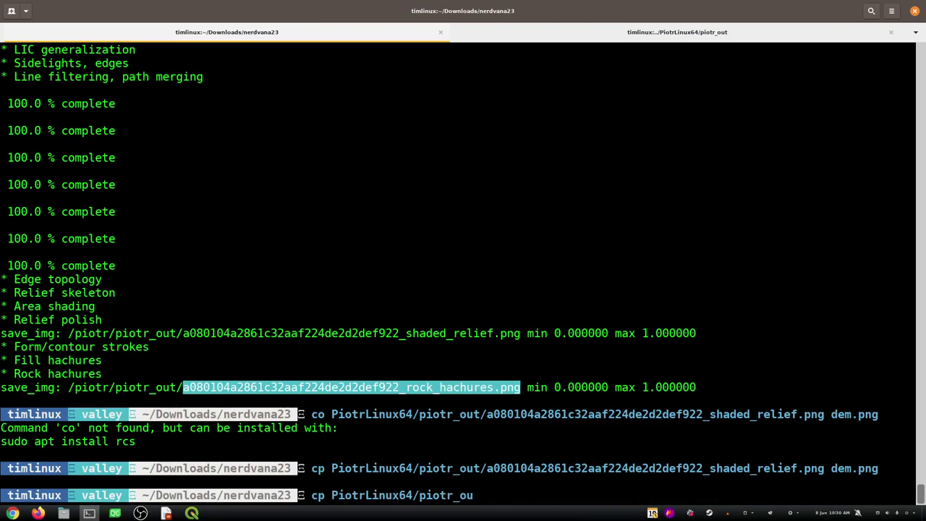
pyautogui.write('t/')
pyautogui.middleClick(735, 280)
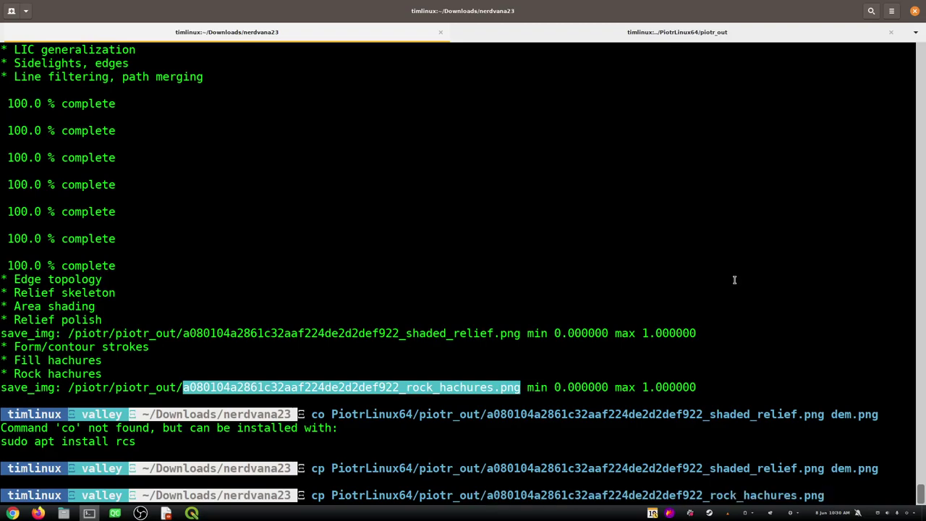
pyautogui.write('dem.png')
pyautogui.press('Return')
# - Add the rock hachure dem.png from the nerdvana23 folder to the QGIS map as a raster layer
pyautogui.hotkey('alt', 'Tab')
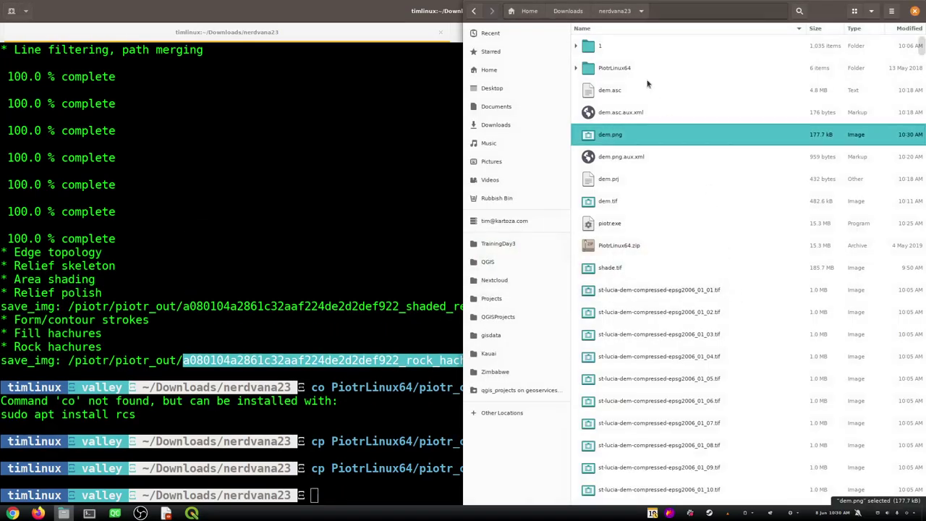
pyautogui.hotkey('alt', 'Tab')
pyautogui.moveTo(624, 136); pyautogui.dragTo(488, 222)
pyautogui.hotkey('alt', 'Tab')
pyautogui.hotkey('alt', 'Tab')
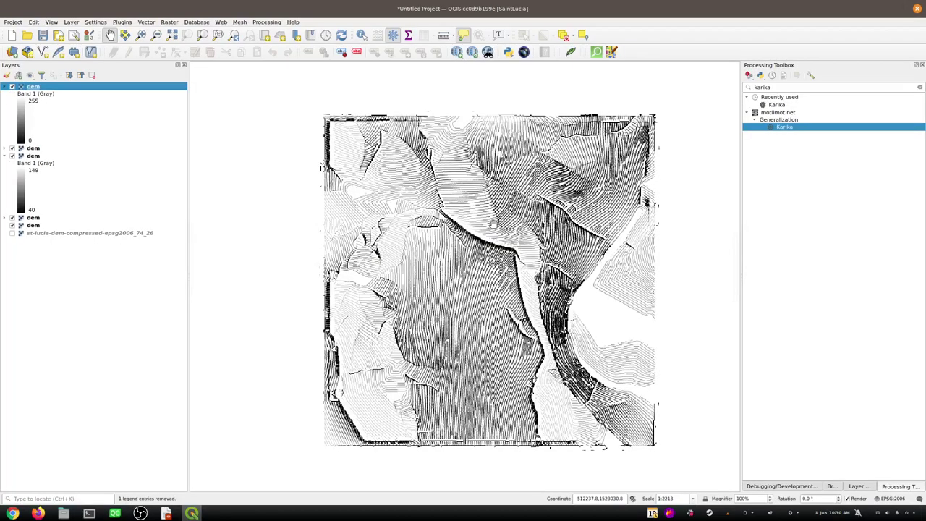
# - Remove the shaded relief dem layer directly beneath the new rock hachure layer
pyautogui.click(32, 149)
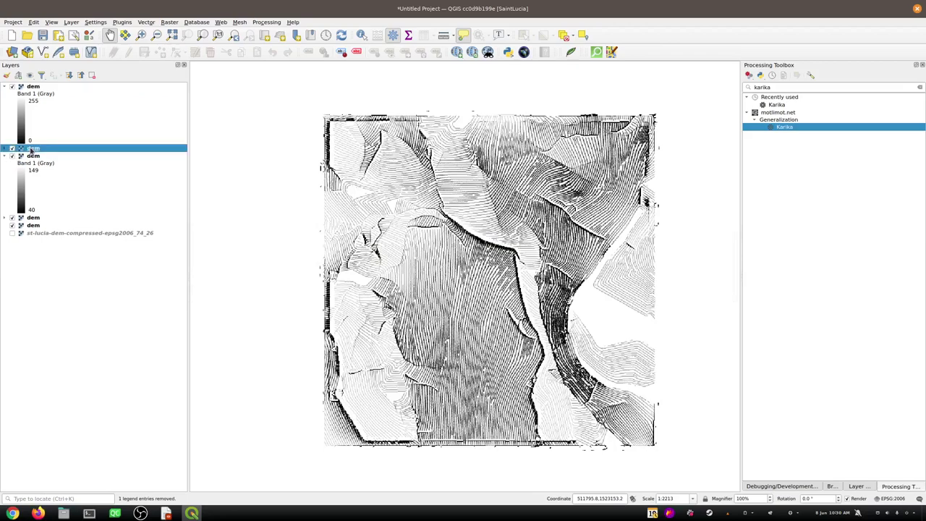
pyautogui.hotkey('ctrl', 'd')
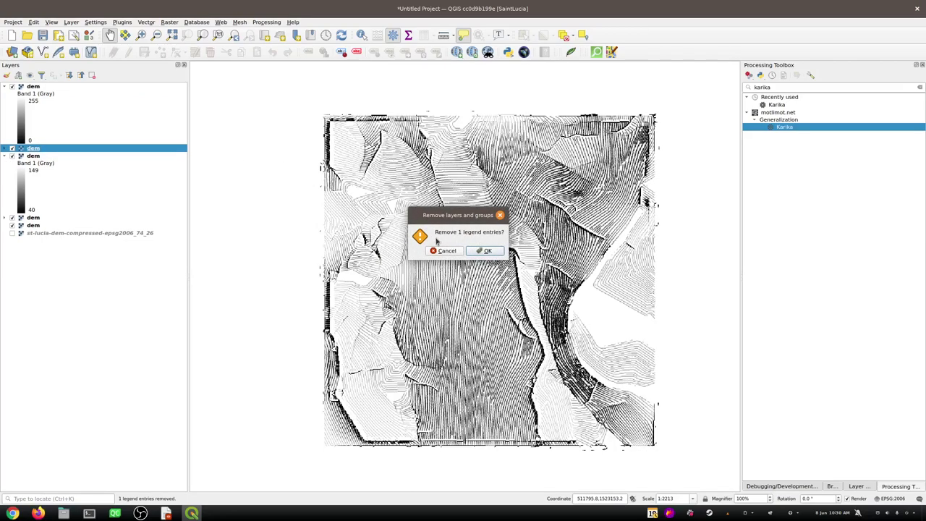
pyautogui.click(483, 251)
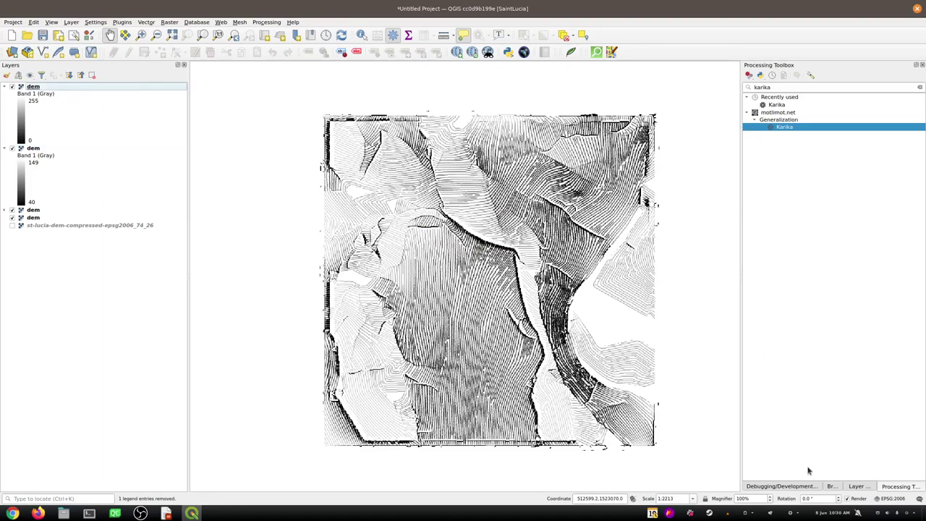
# - List the available WMS/WMTS connections in the QGIS Browser
pyautogui.click(831, 486)
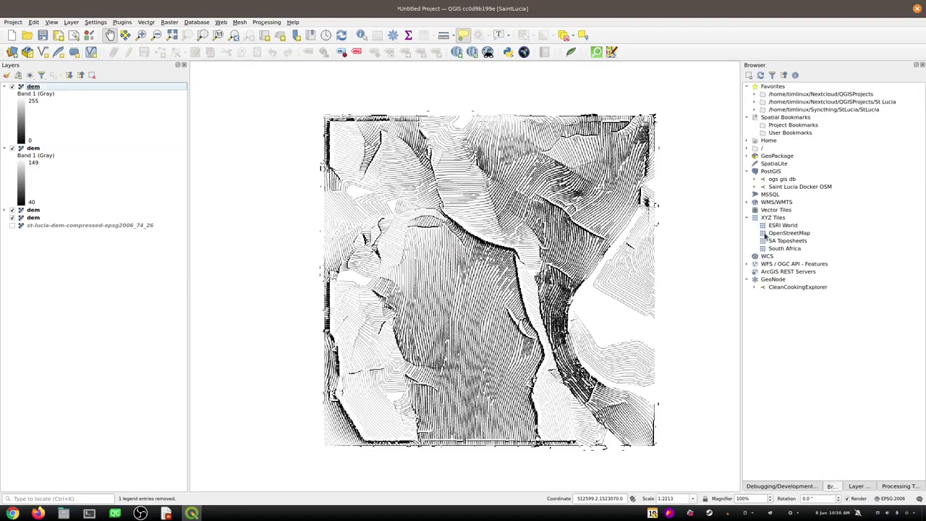
pyautogui.click(747, 204)
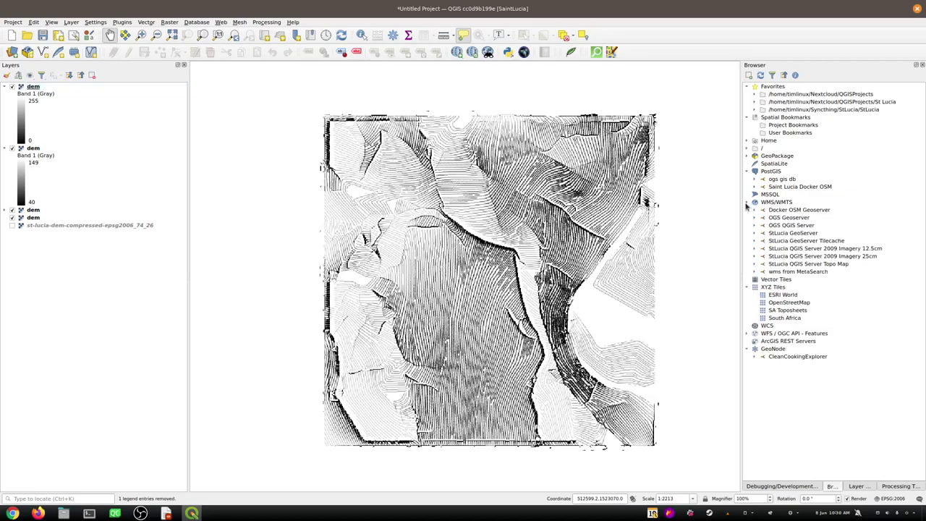